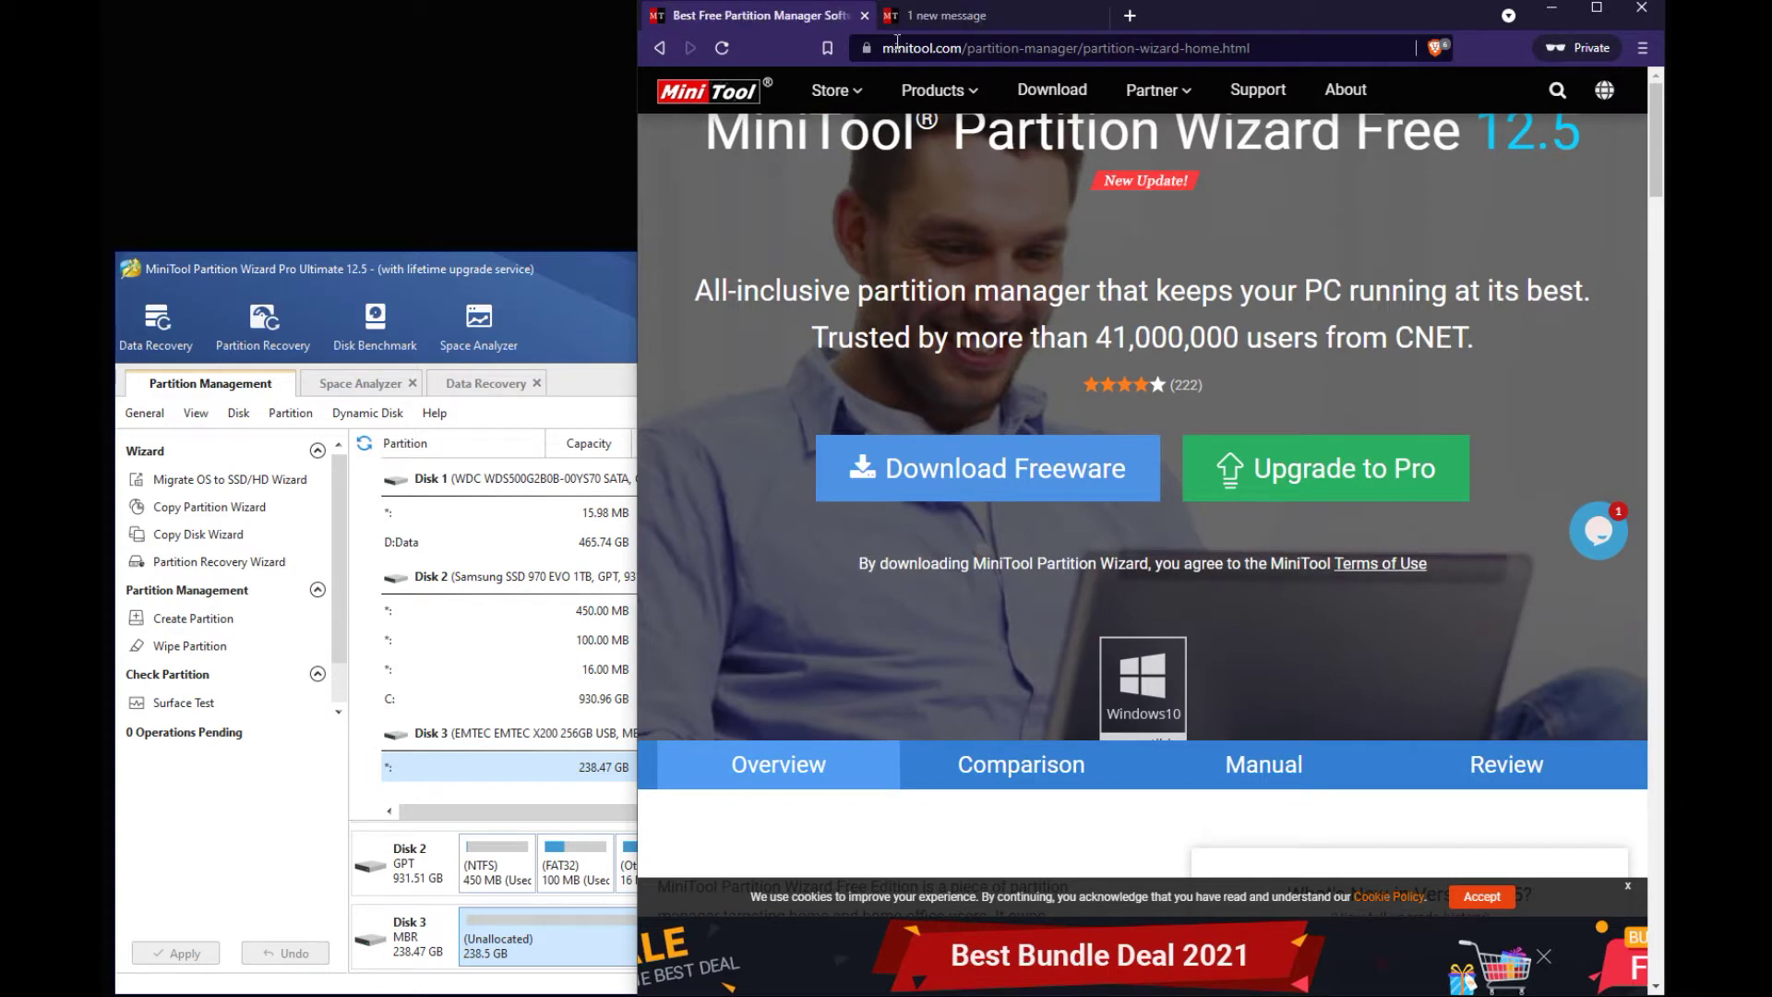
Read the Software Comparison feature table down to Clean Disk, then return to Partition Wizard.
{"action": "left_click", "coordinate": [923, 16]}
{"action": "scroll", "coordinate": [868, 351], "scroll_direction": "down", "scroll_amount": 4}
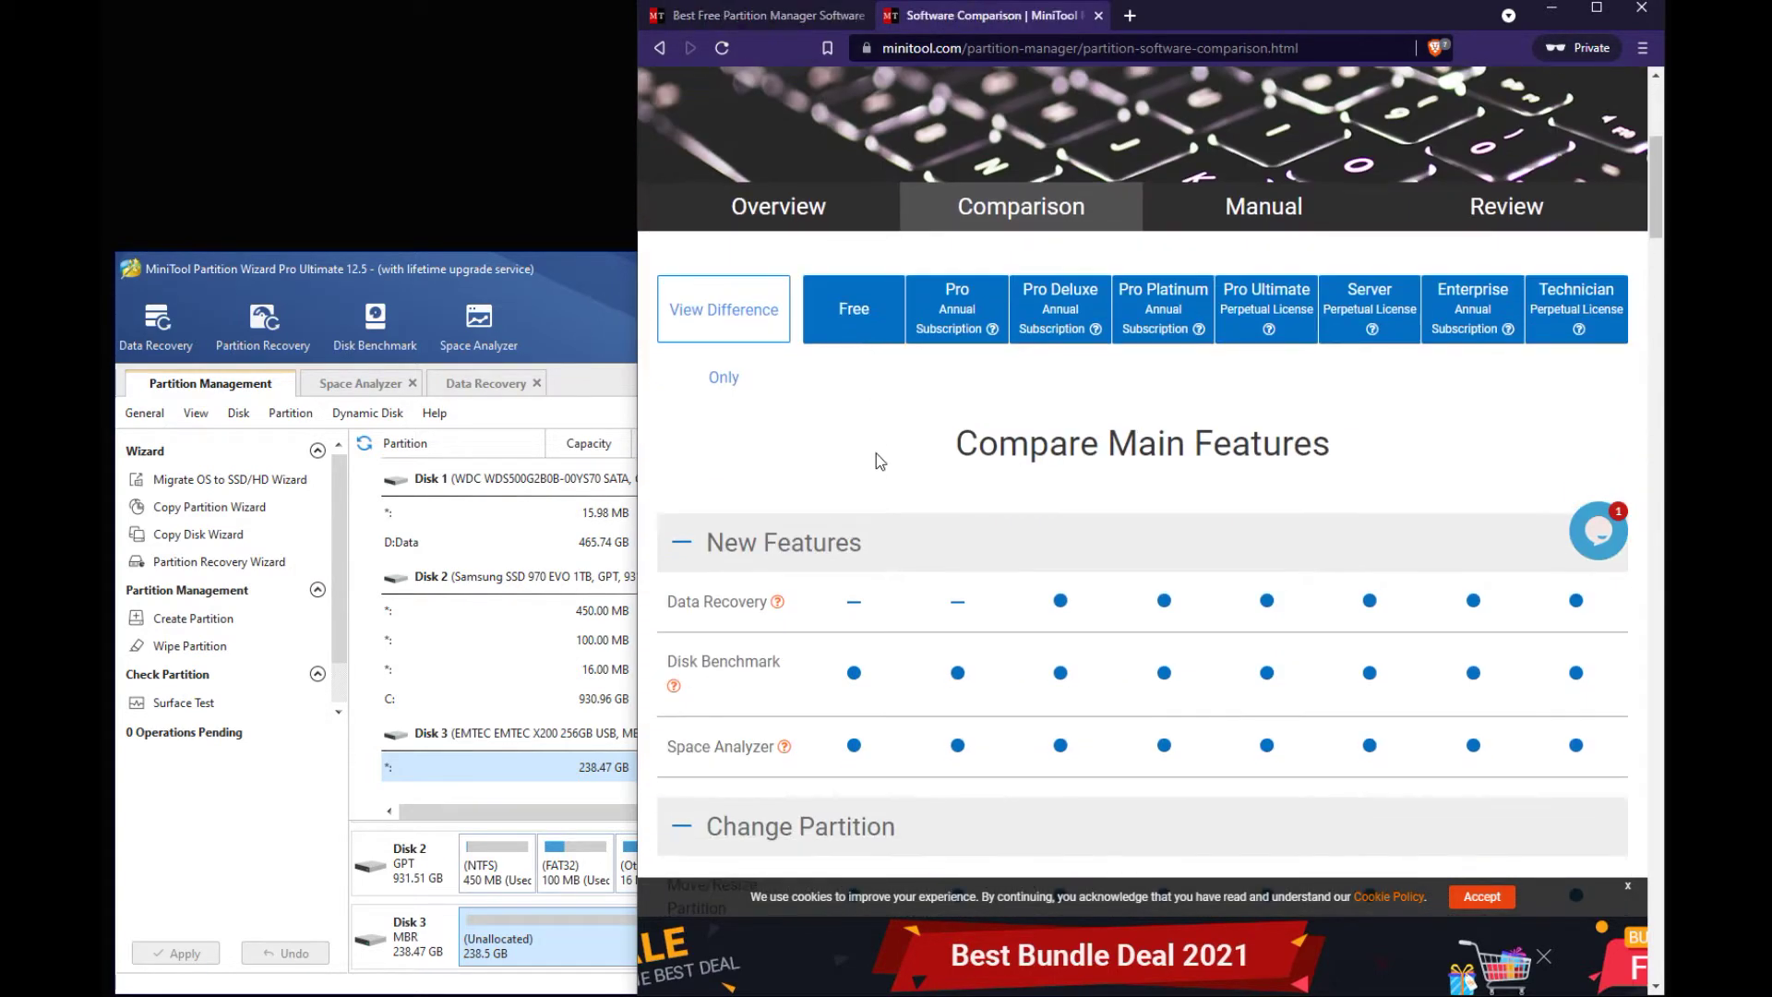
{"action": "scroll", "coordinate": [880, 460], "scroll_direction": "down", "scroll_amount": 2}
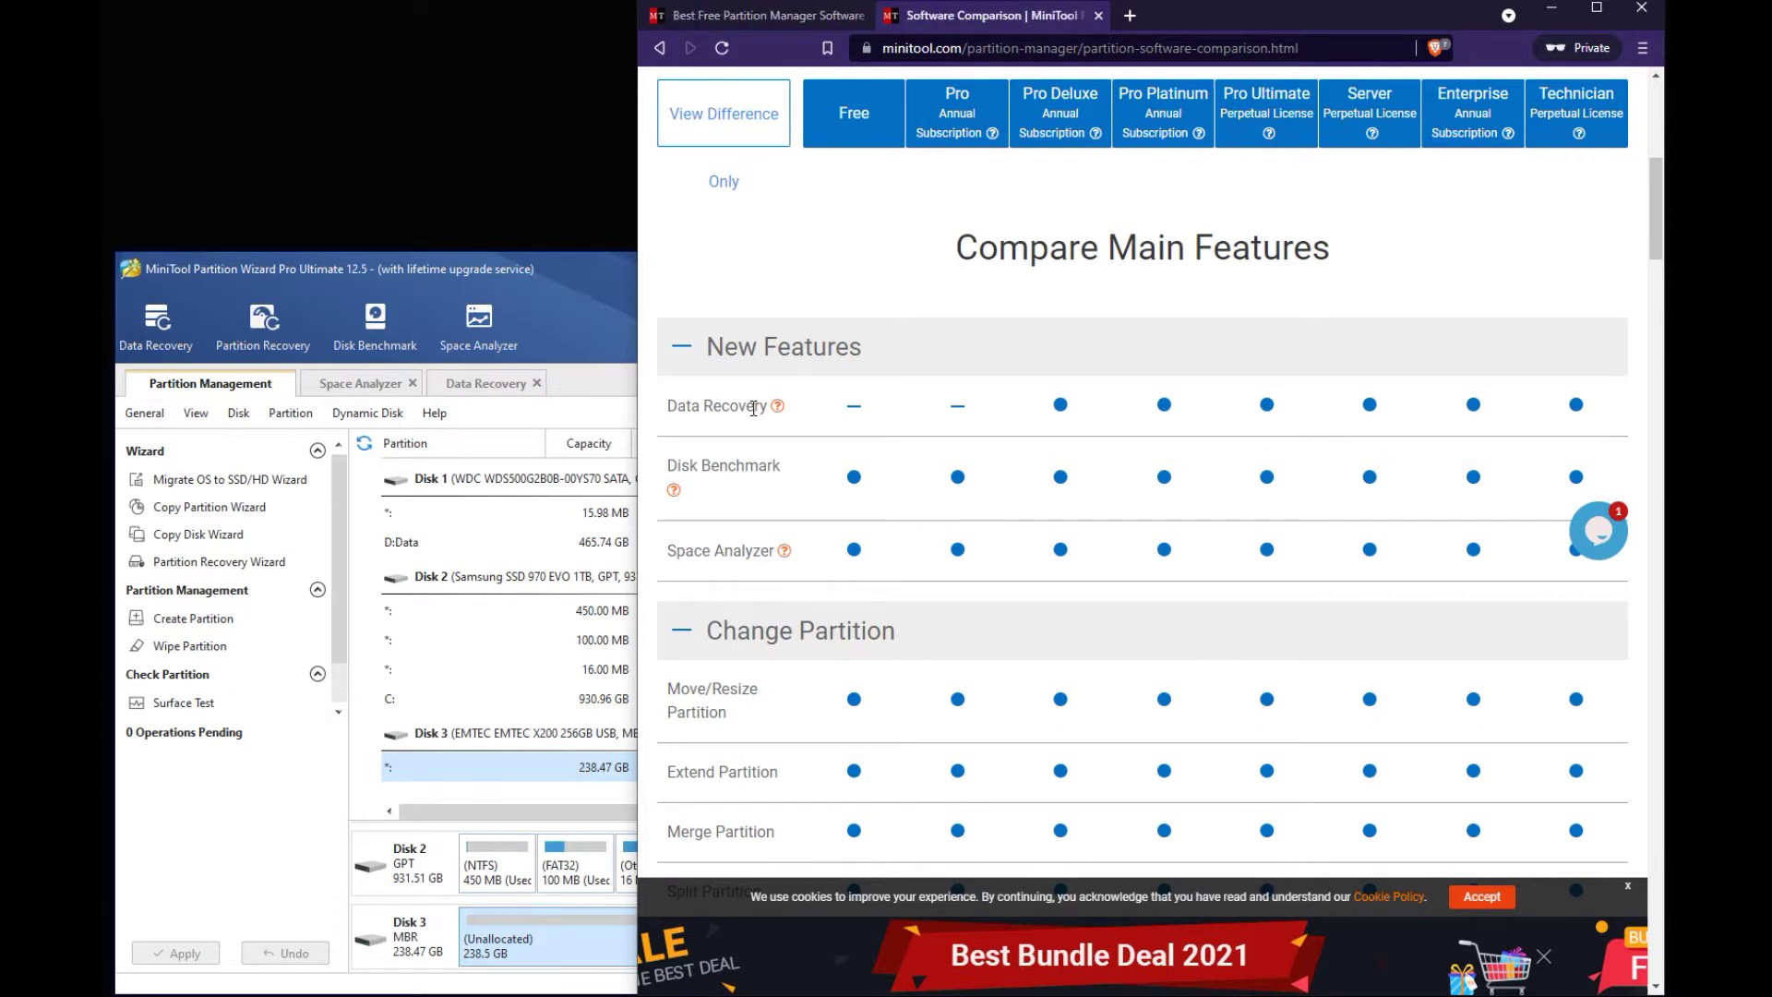
{"action": "scroll", "coordinate": [794, 441], "scroll_direction": "down", "scroll_amount": 3}
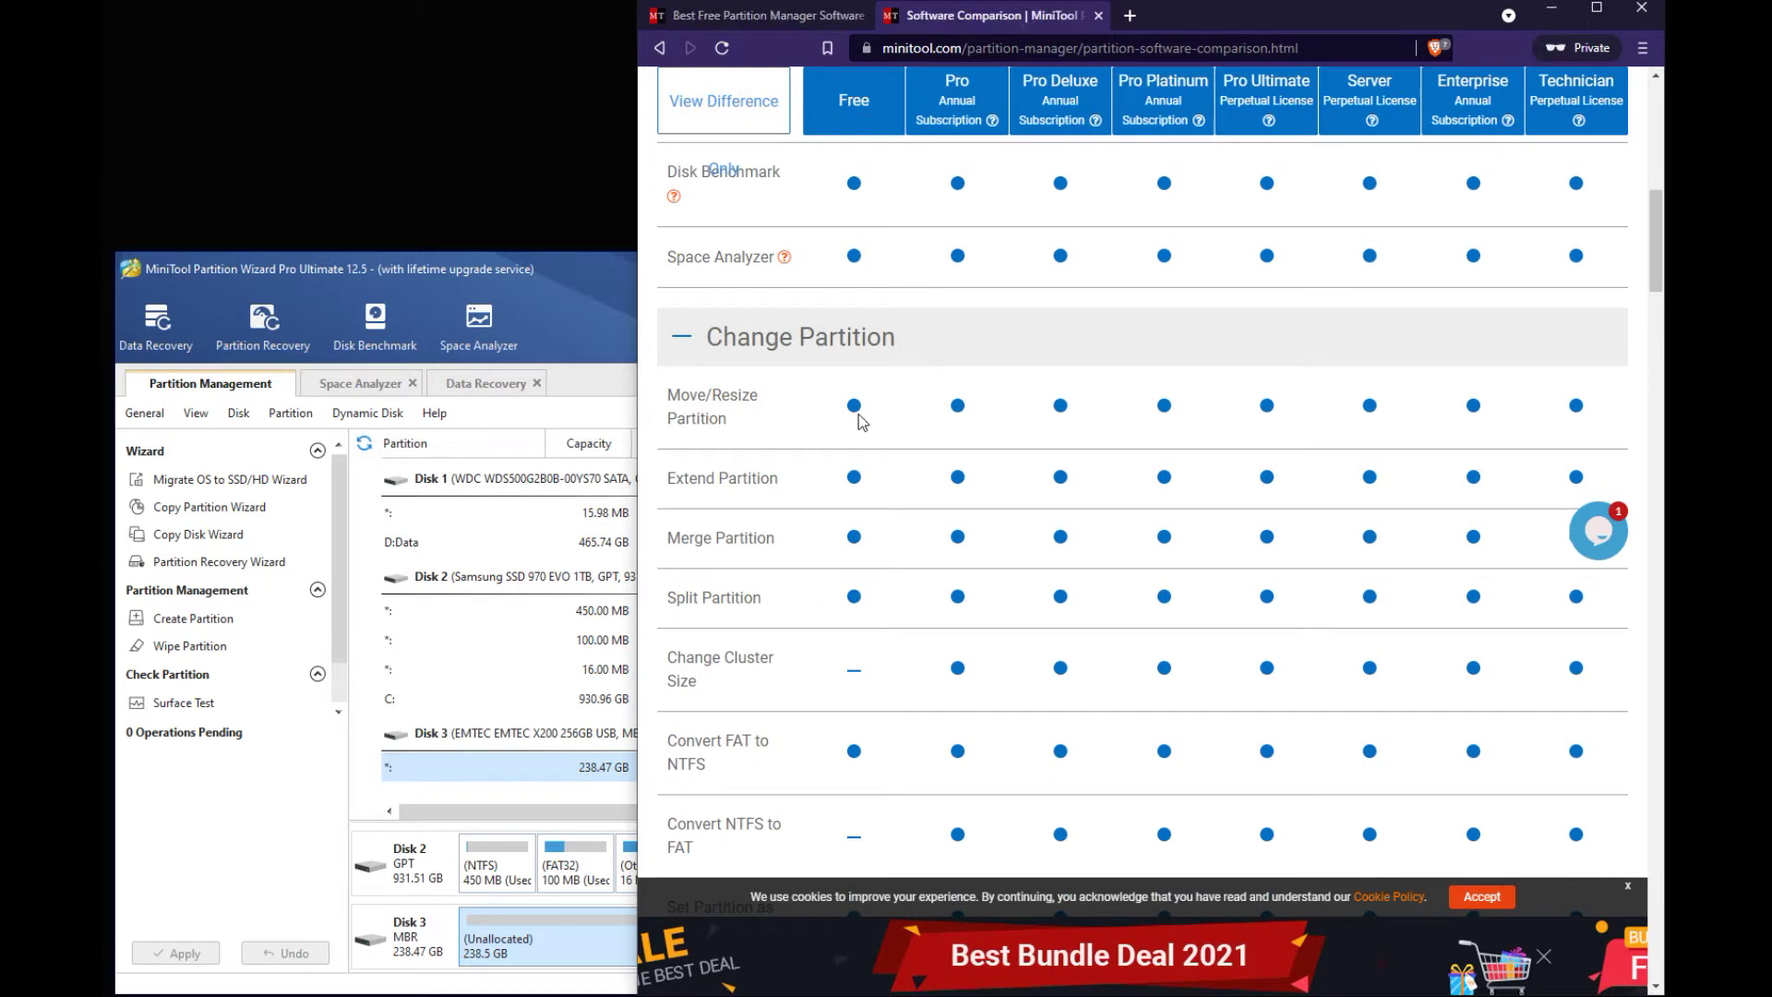
{"action": "scroll", "coordinate": [907, 491], "scroll_direction": "down", "scroll_amount": 3}
{"action": "scroll", "coordinate": [907, 493], "scroll_direction": "down", "scroll_amount": 5}
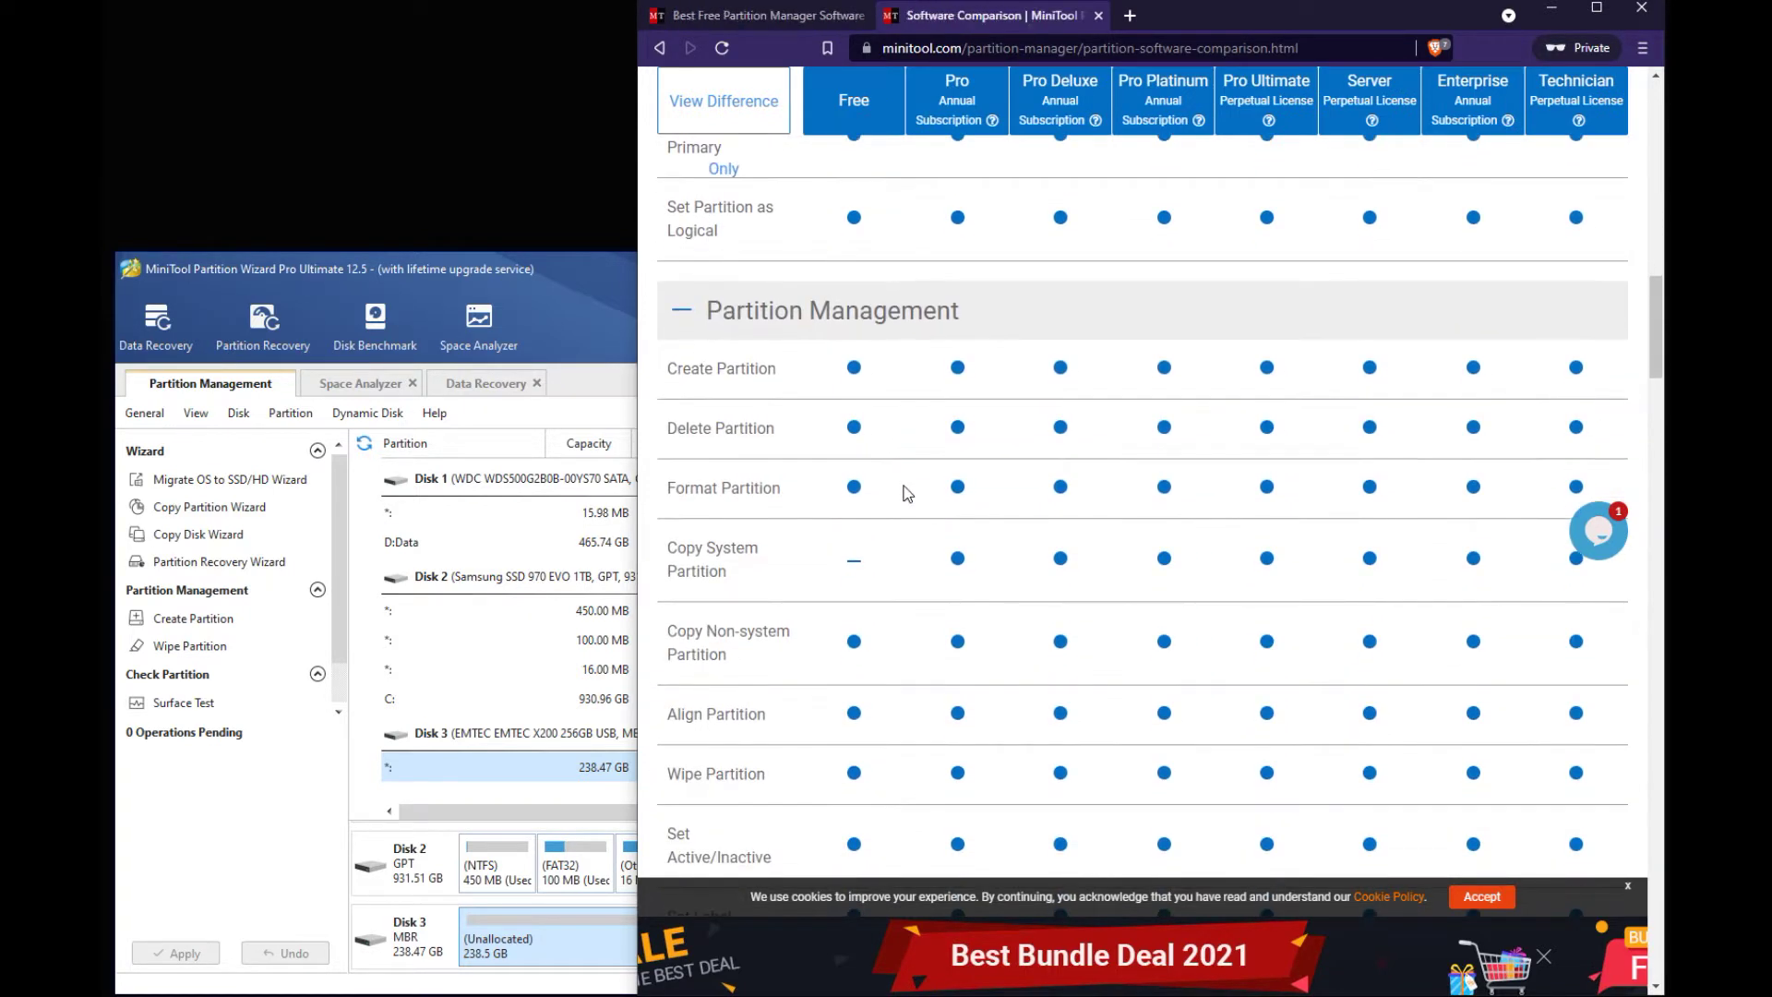
{"action": "scroll", "coordinate": [907, 493], "scroll_direction": "down", "scroll_amount": 5}
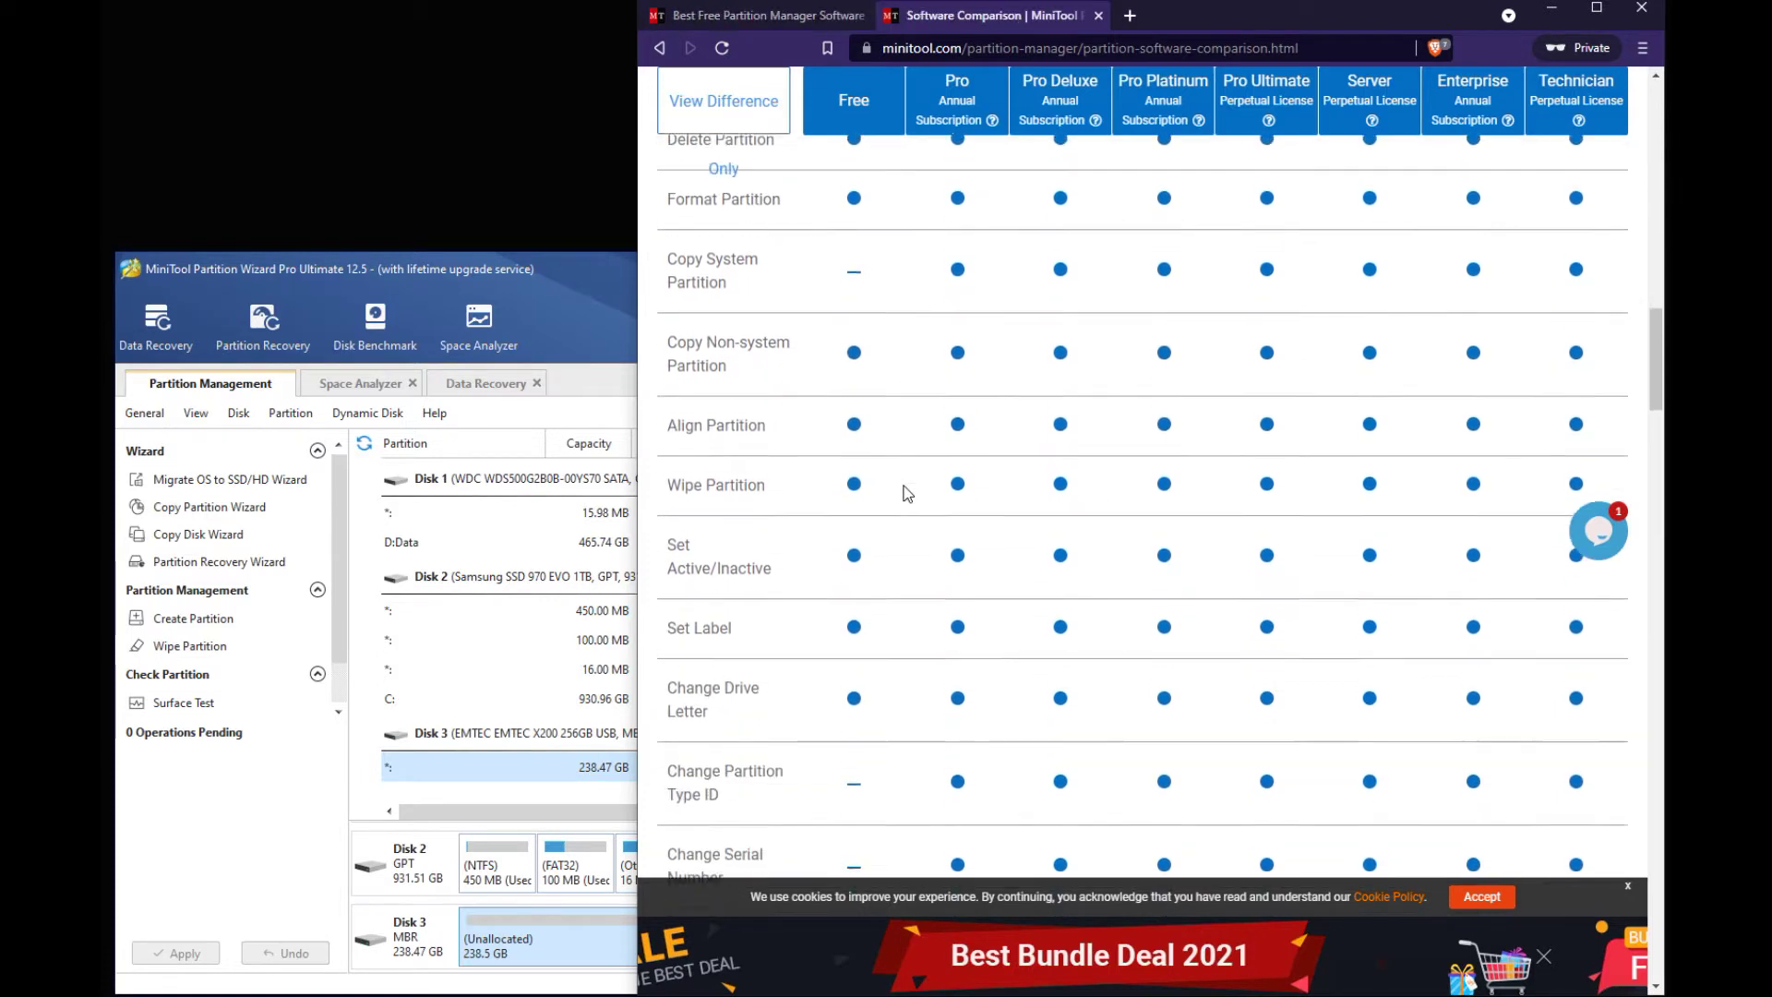
{"action": "scroll", "coordinate": [908, 493], "scroll_direction": "down", "scroll_amount": 5}
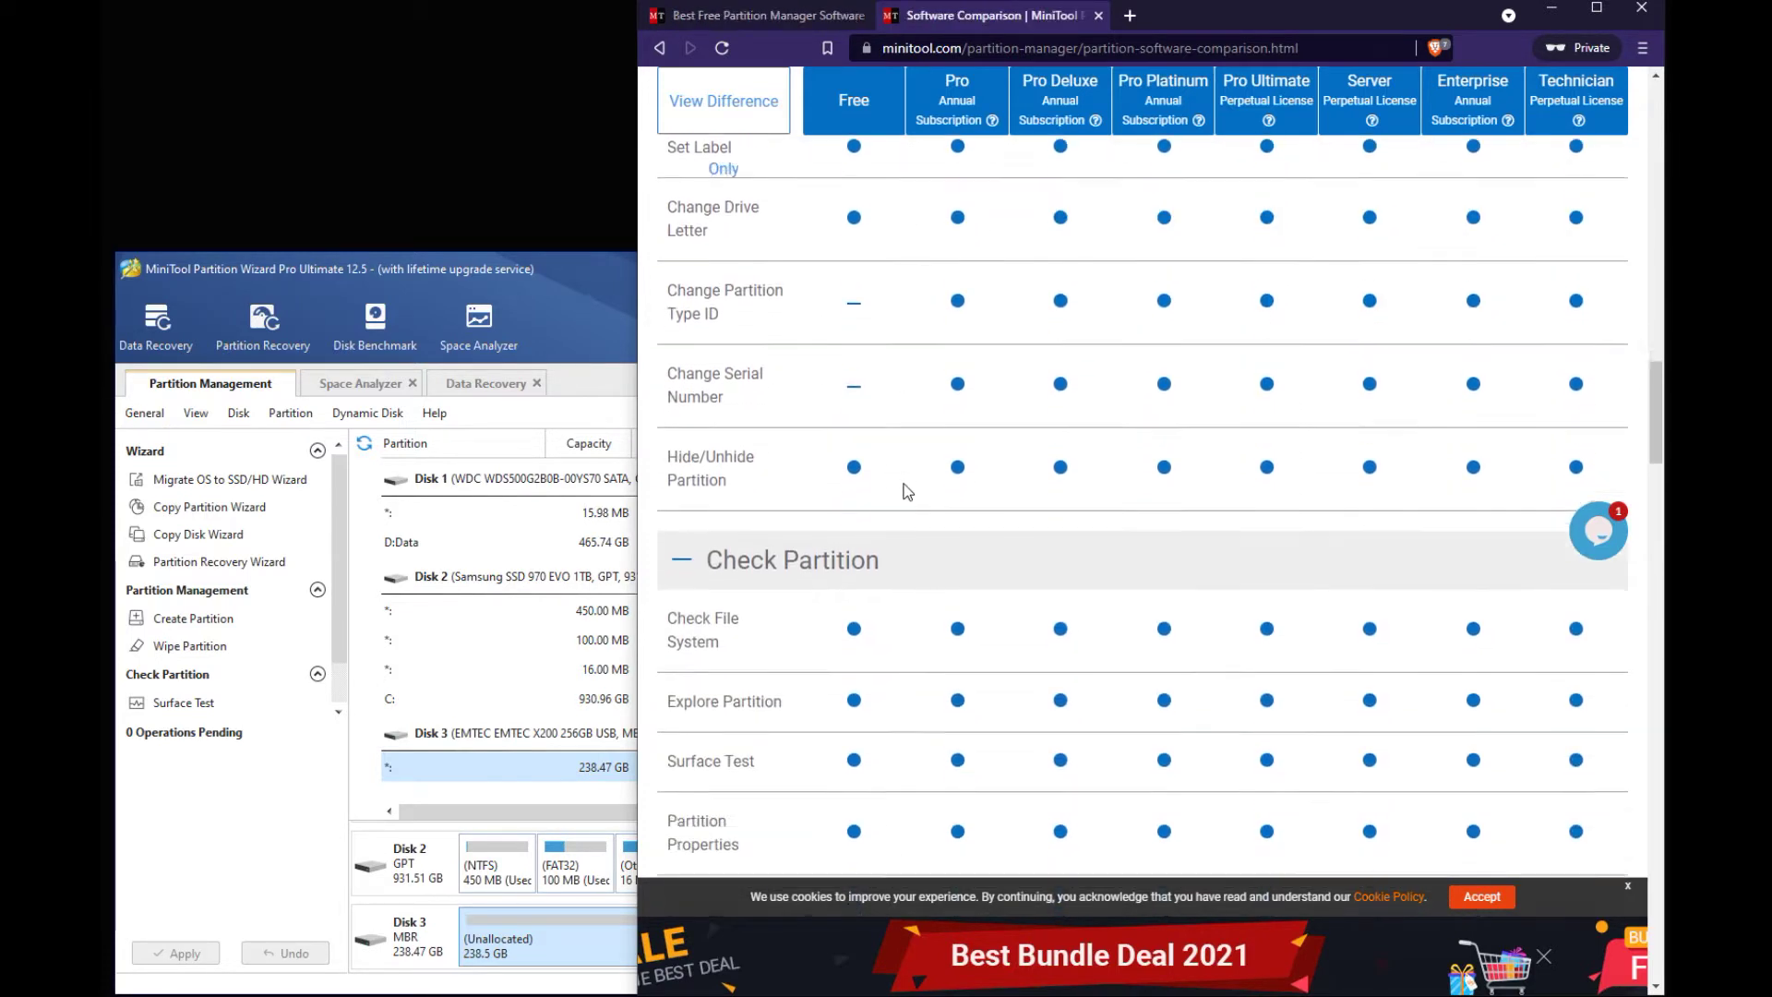
{"action": "scroll", "coordinate": [907, 493], "scroll_direction": "down", "scroll_amount": 4}
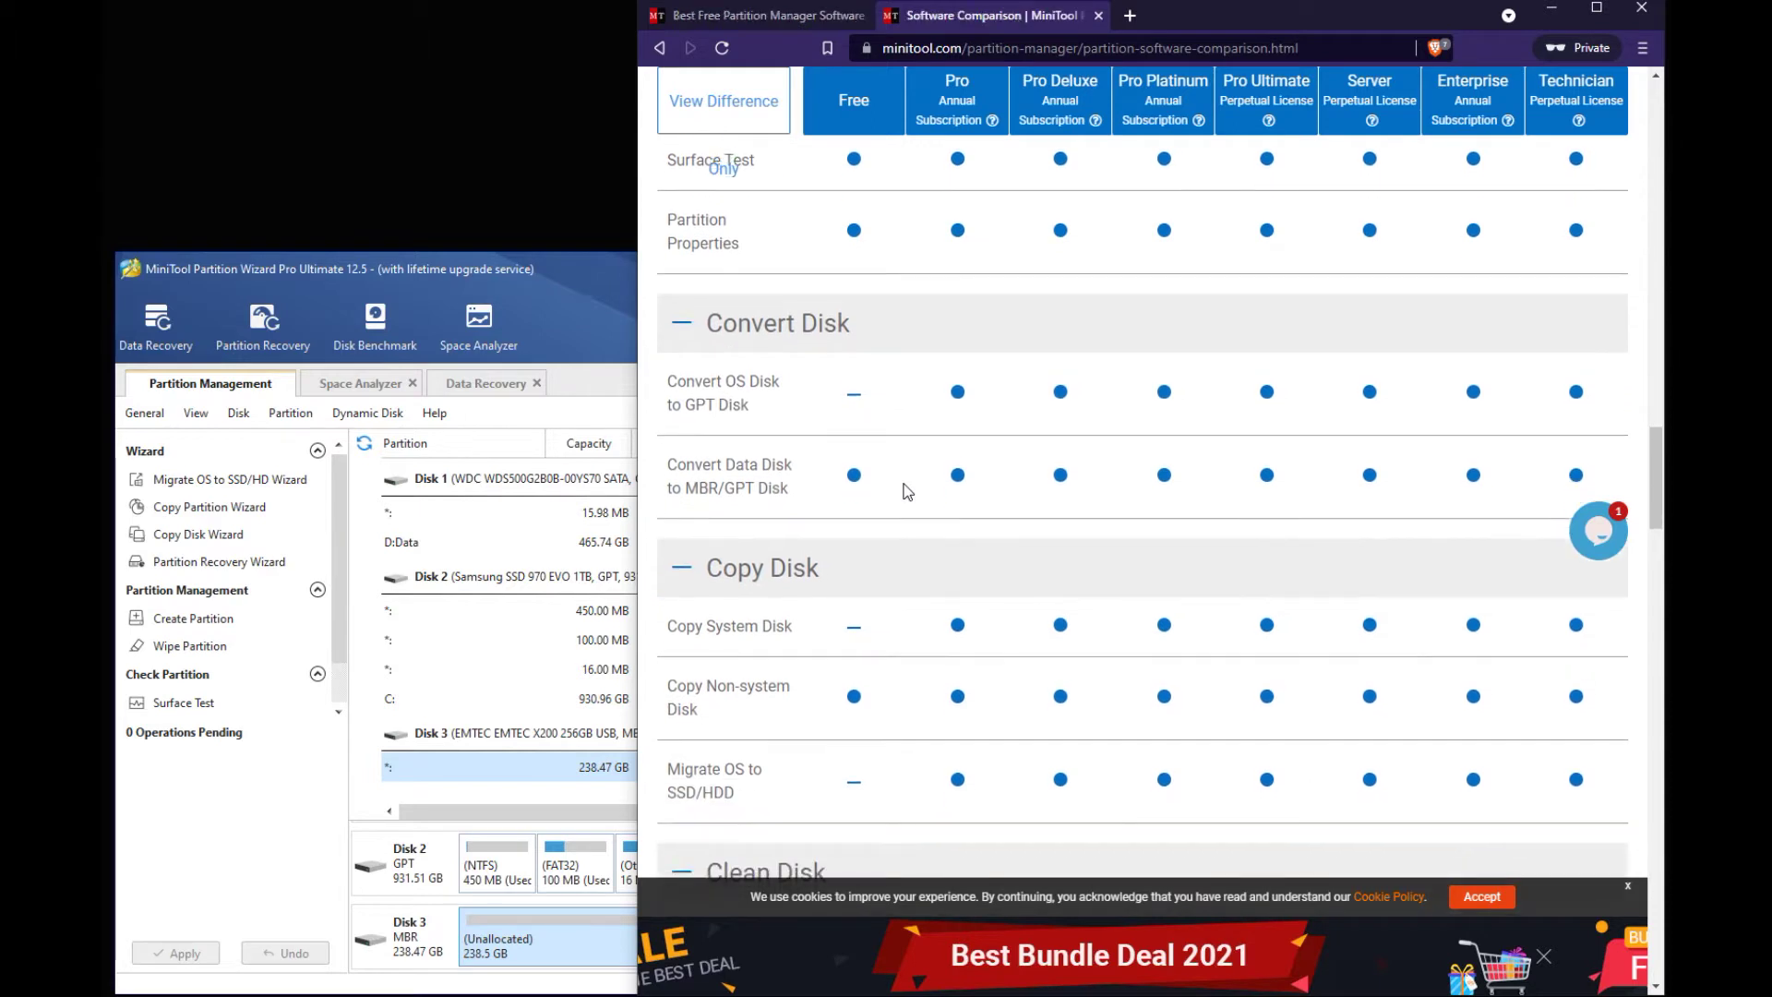
{"action": "scroll", "coordinate": [907, 491], "scroll_direction": "down", "scroll_amount": 5}
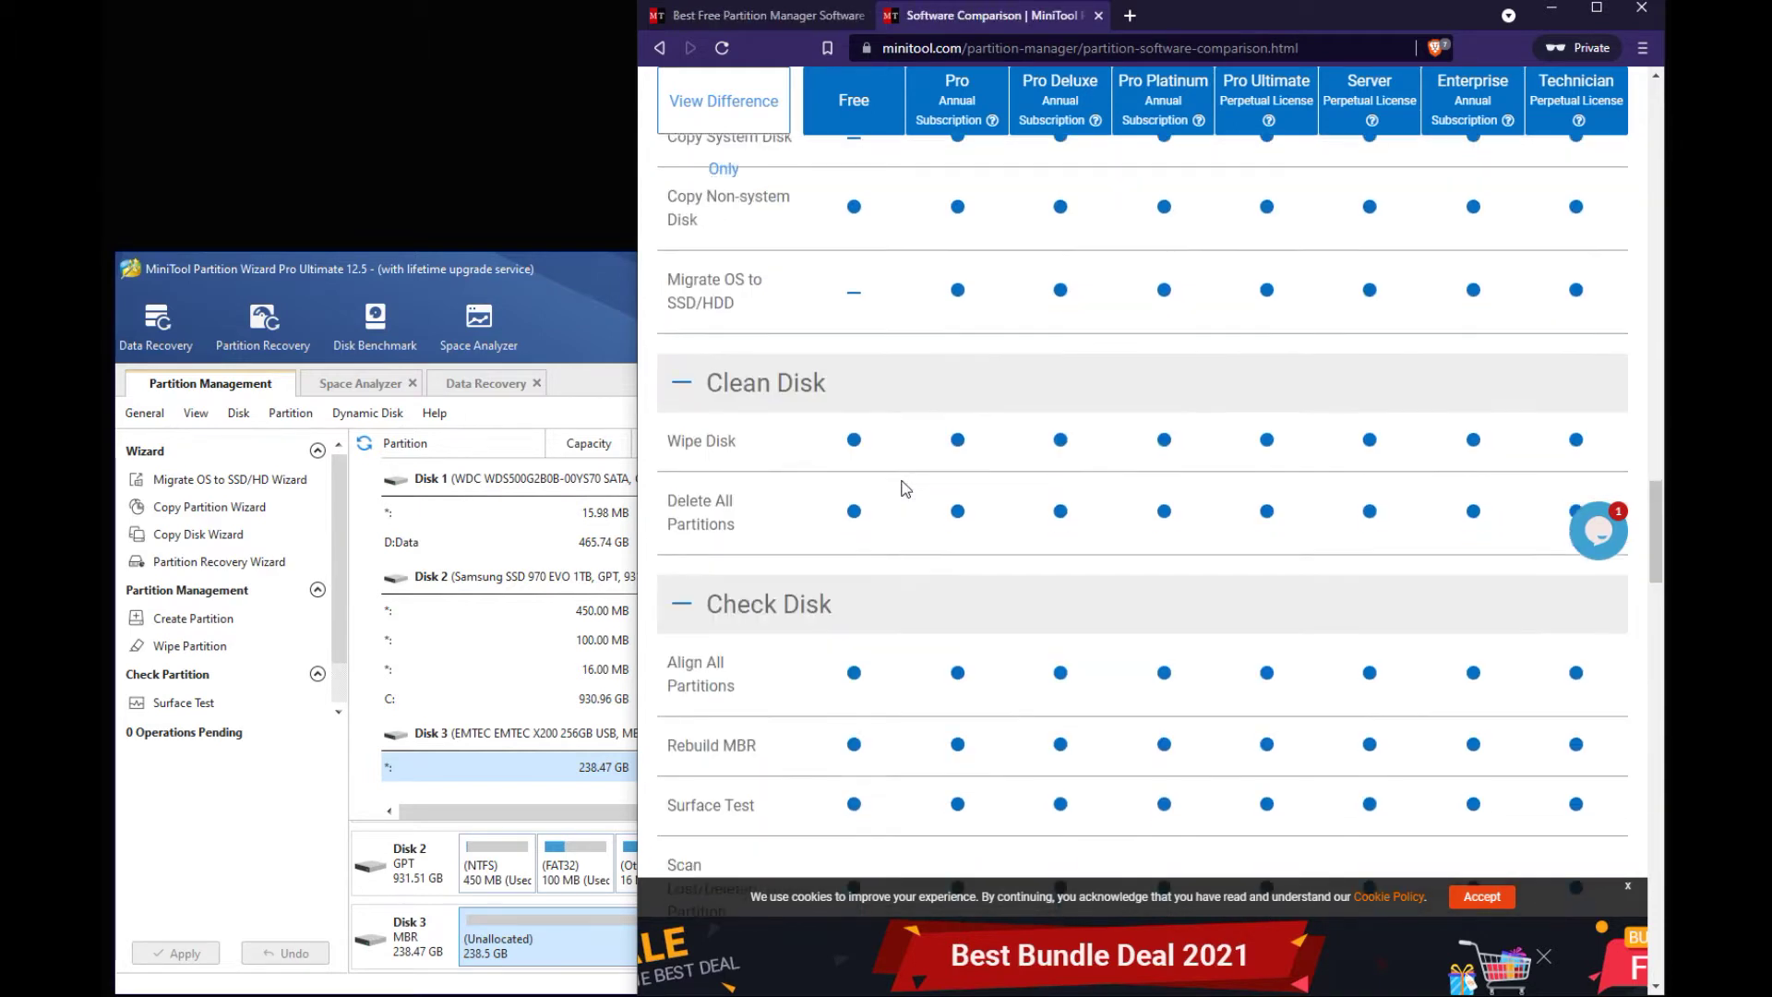
{"action": "left_click", "coordinate": [568, 275]}
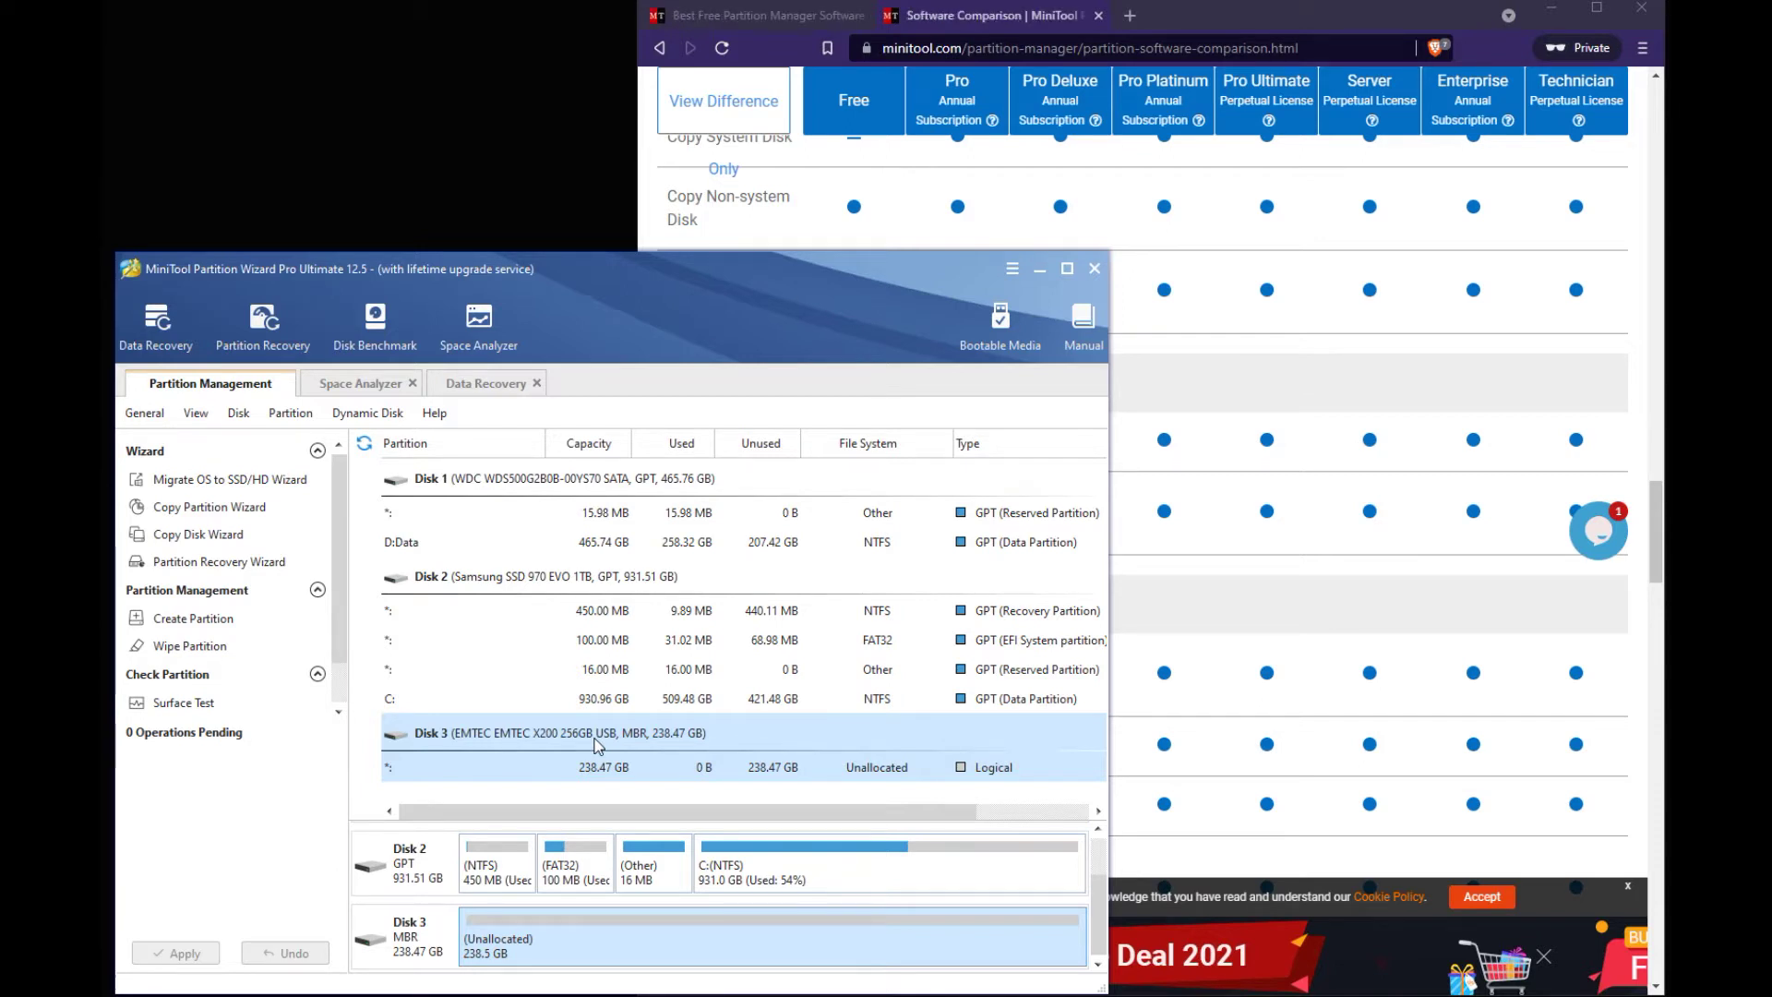
{"action": "left_click", "coordinate": [529, 744]}
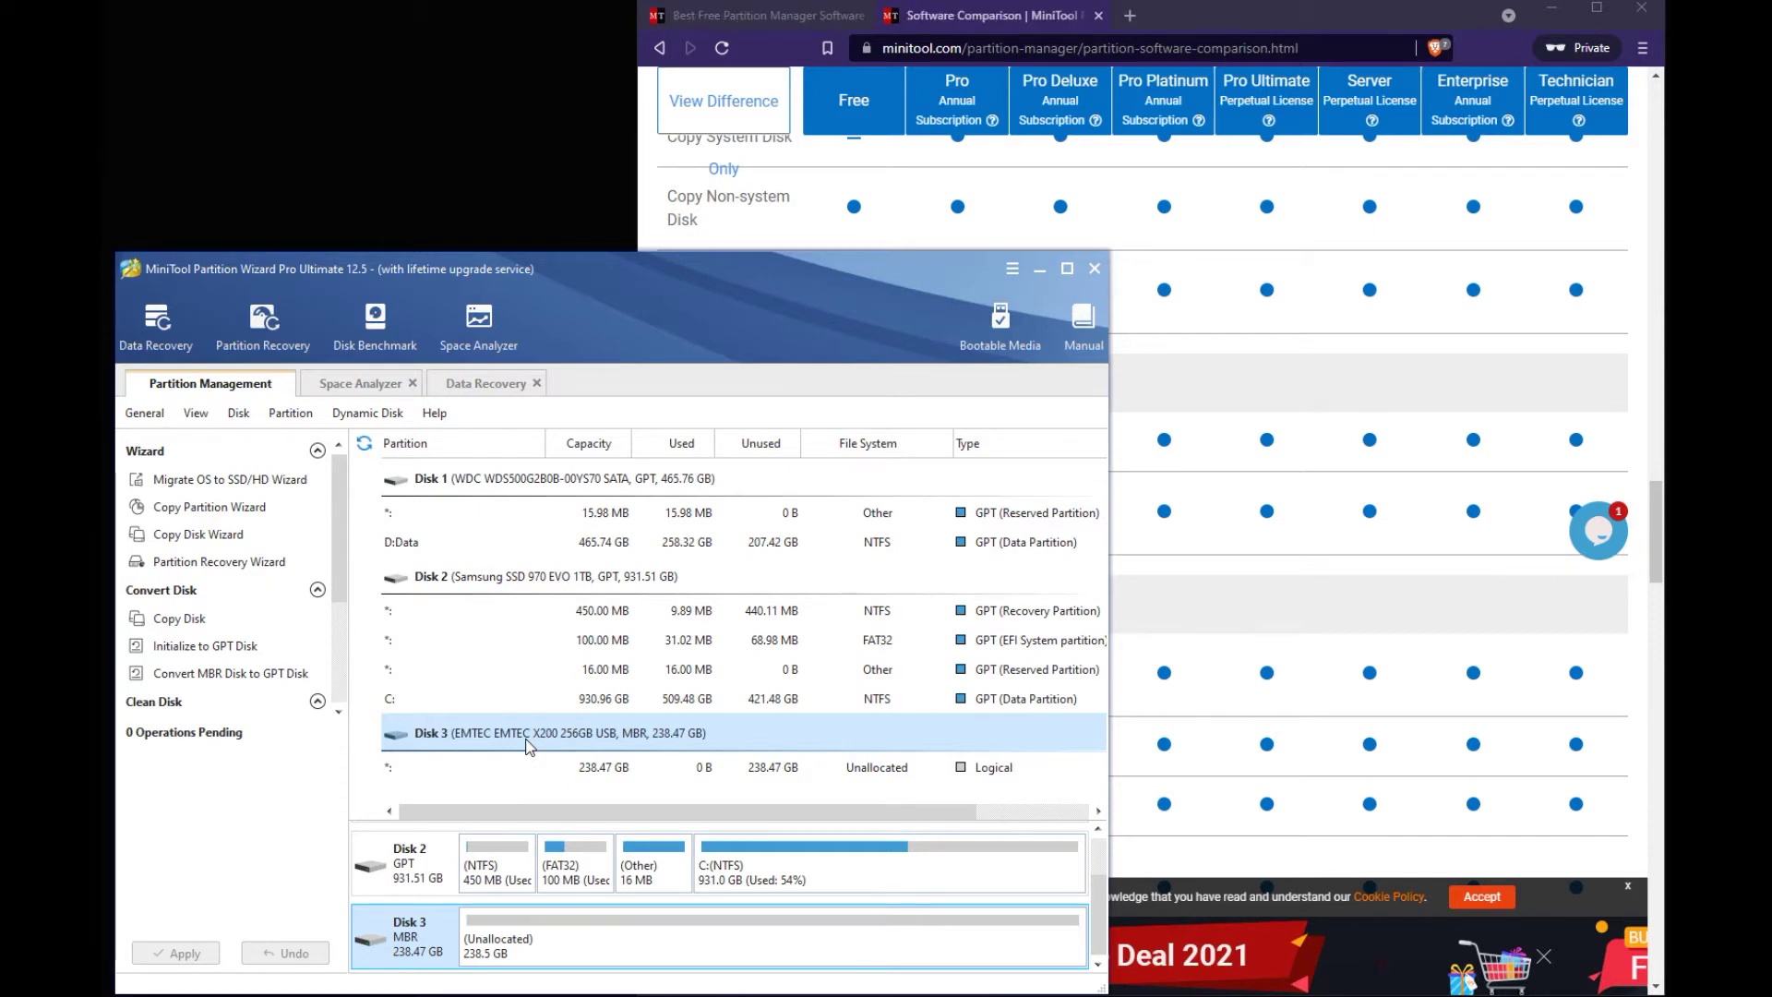
{"action": "left_click", "coordinate": [590, 768]}
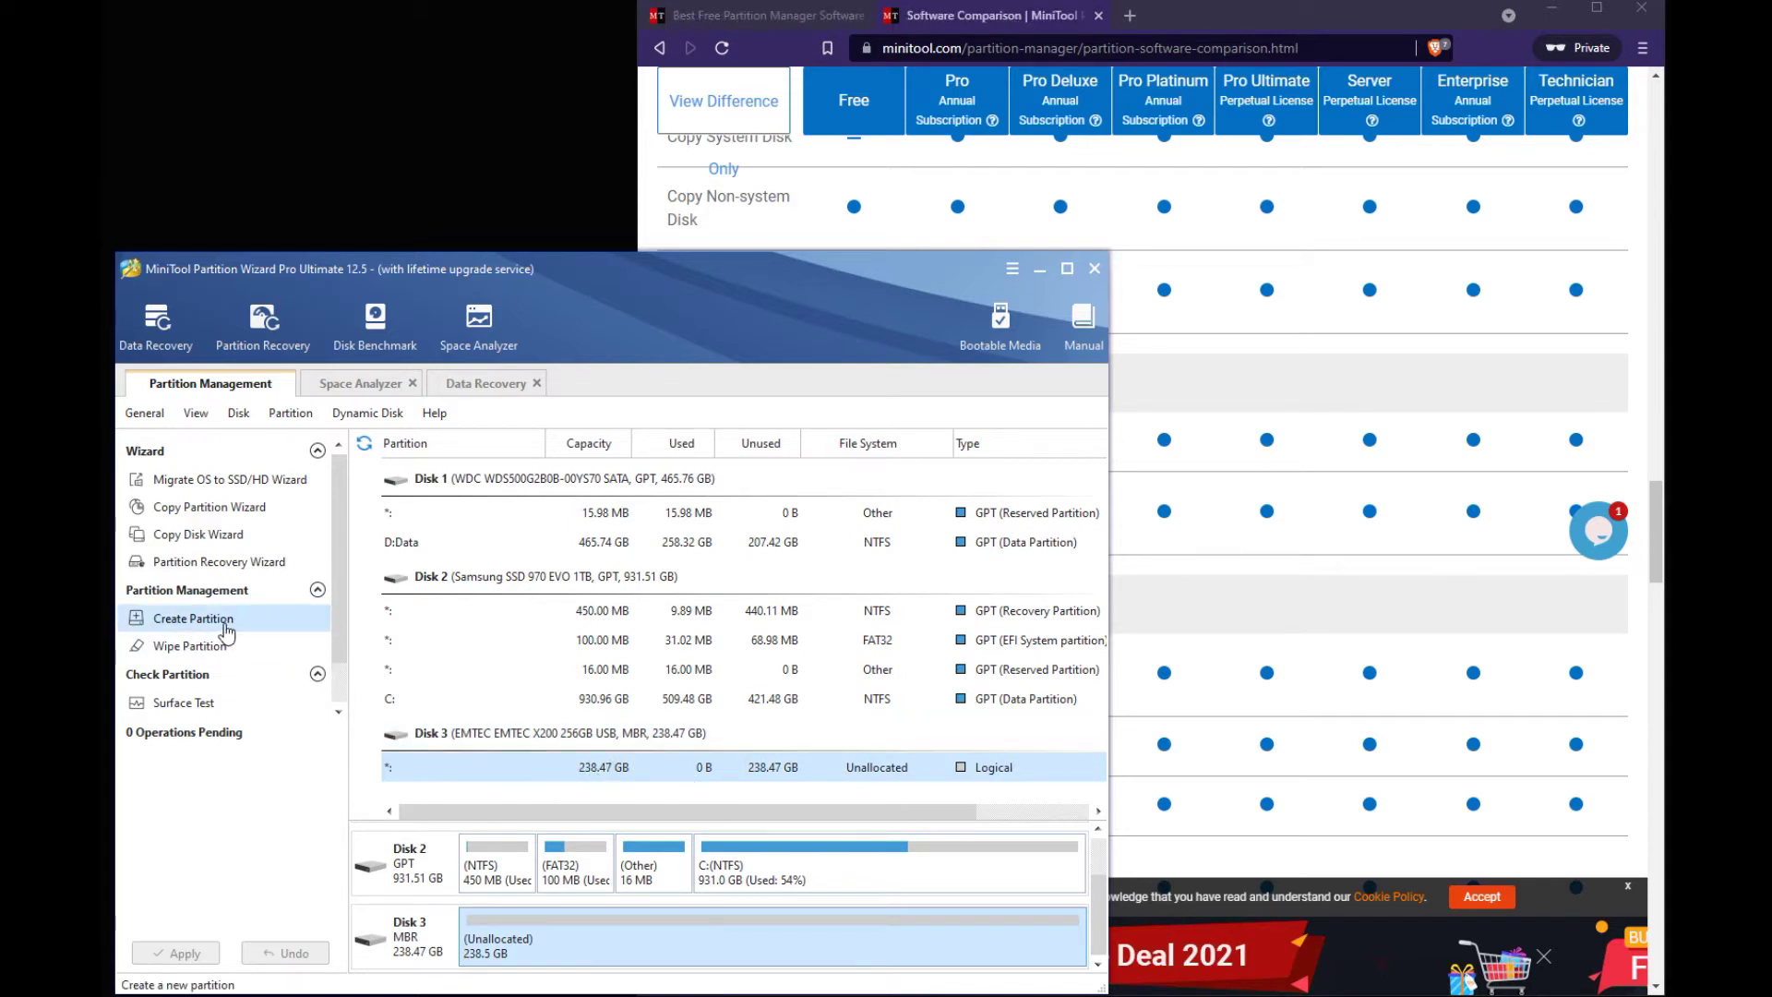
Start a new partition in Disk 3's unallocated space, labelled Data01 with drive letter H:.
{"action": "left_click", "coordinate": [193, 619]}
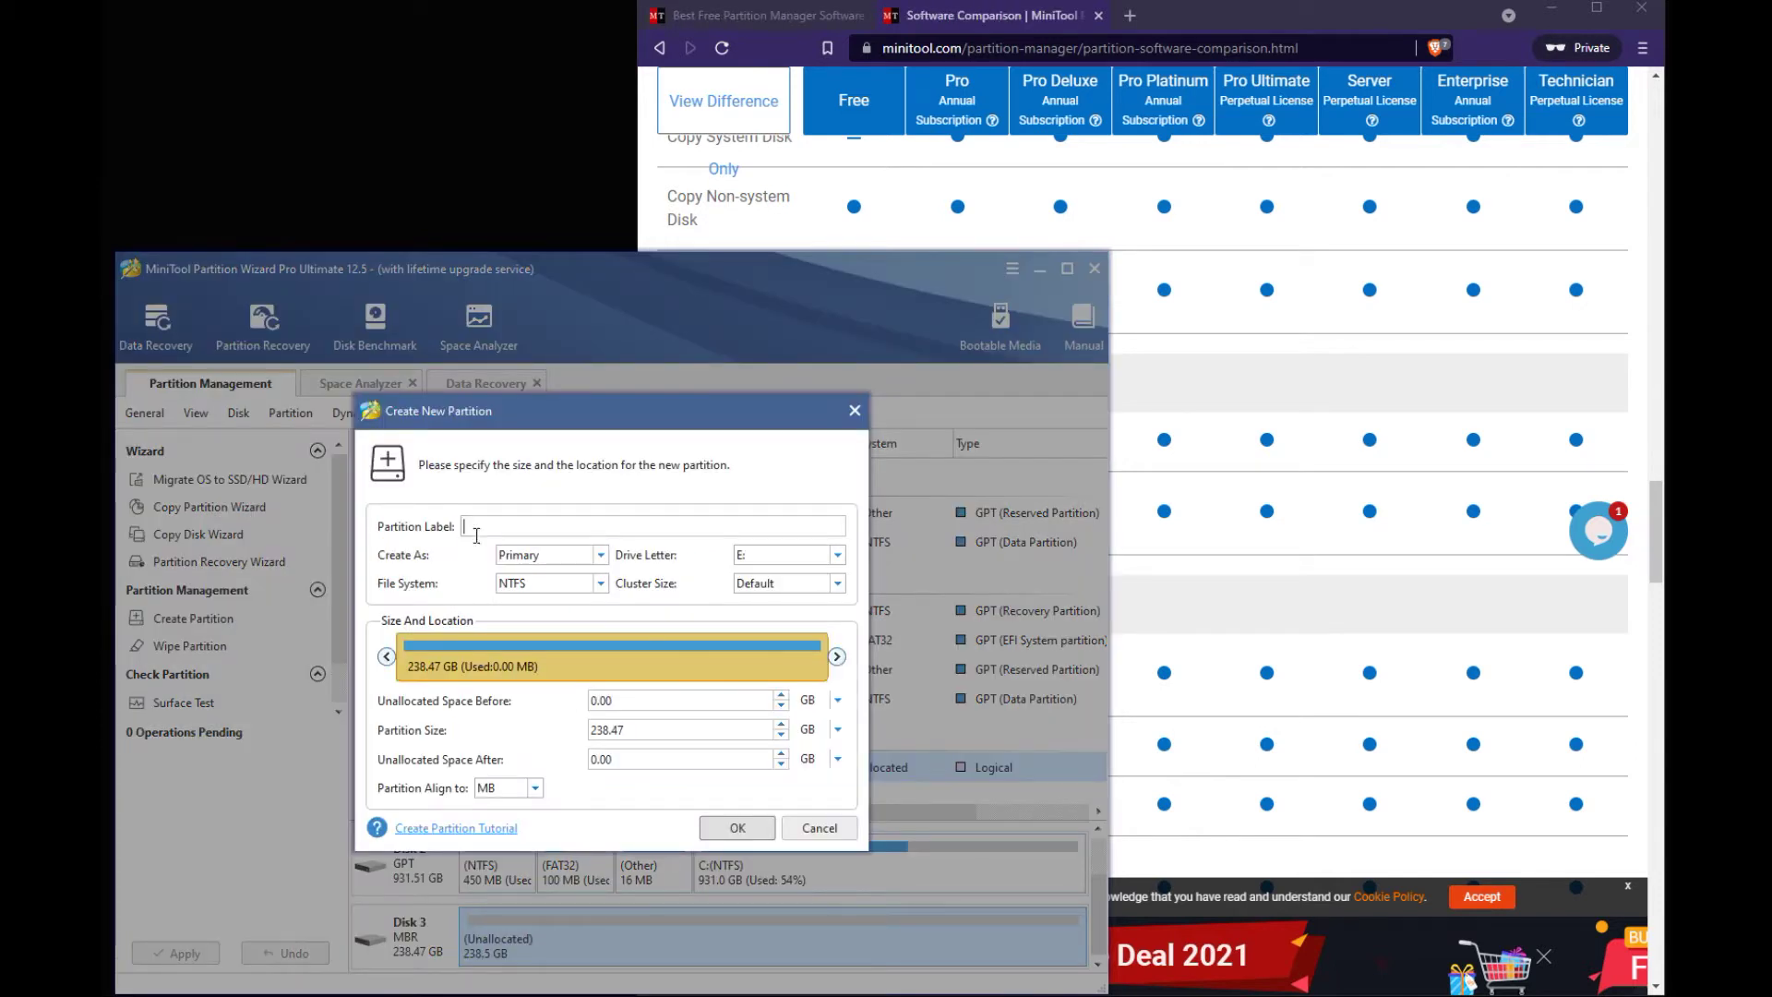
{"action": "type", "text": "Data01"}
{"action": "left_click", "coordinate": [832, 557]}
{"action": "left_click", "coordinate": [787, 616]}
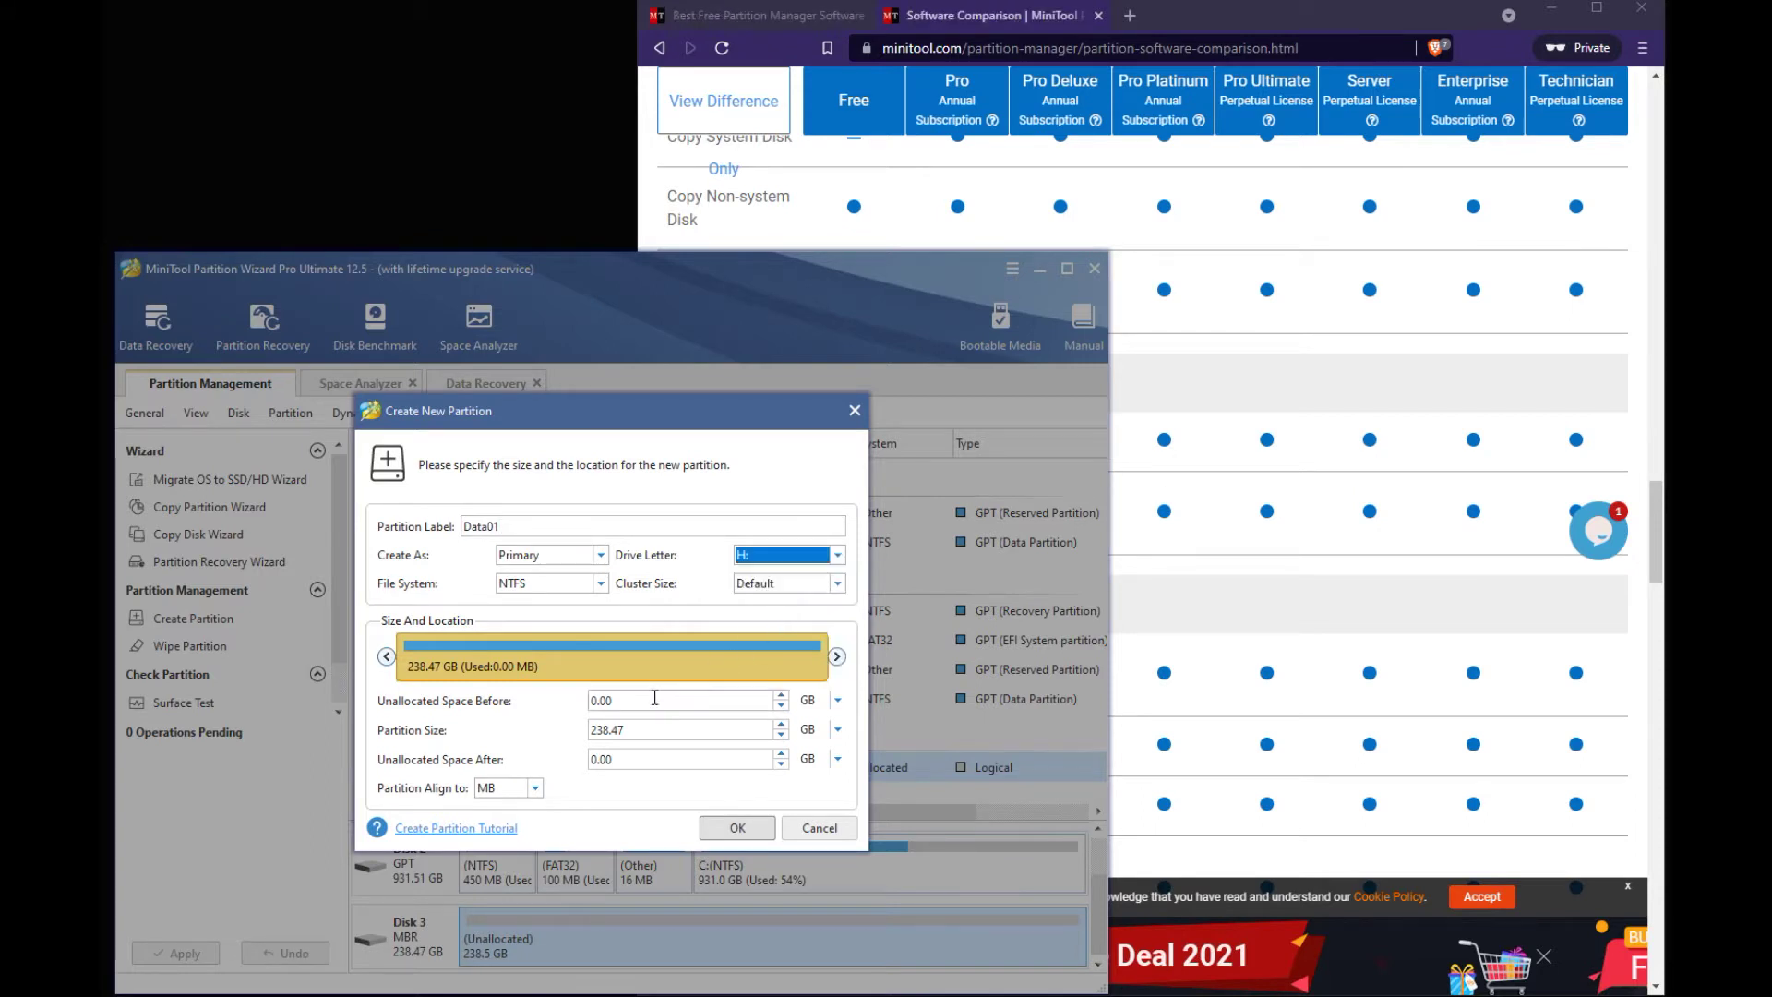
Set the new partition's size to 100 GB and confirm it.
{"action": "double_click", "coordinate": [652, 727]}
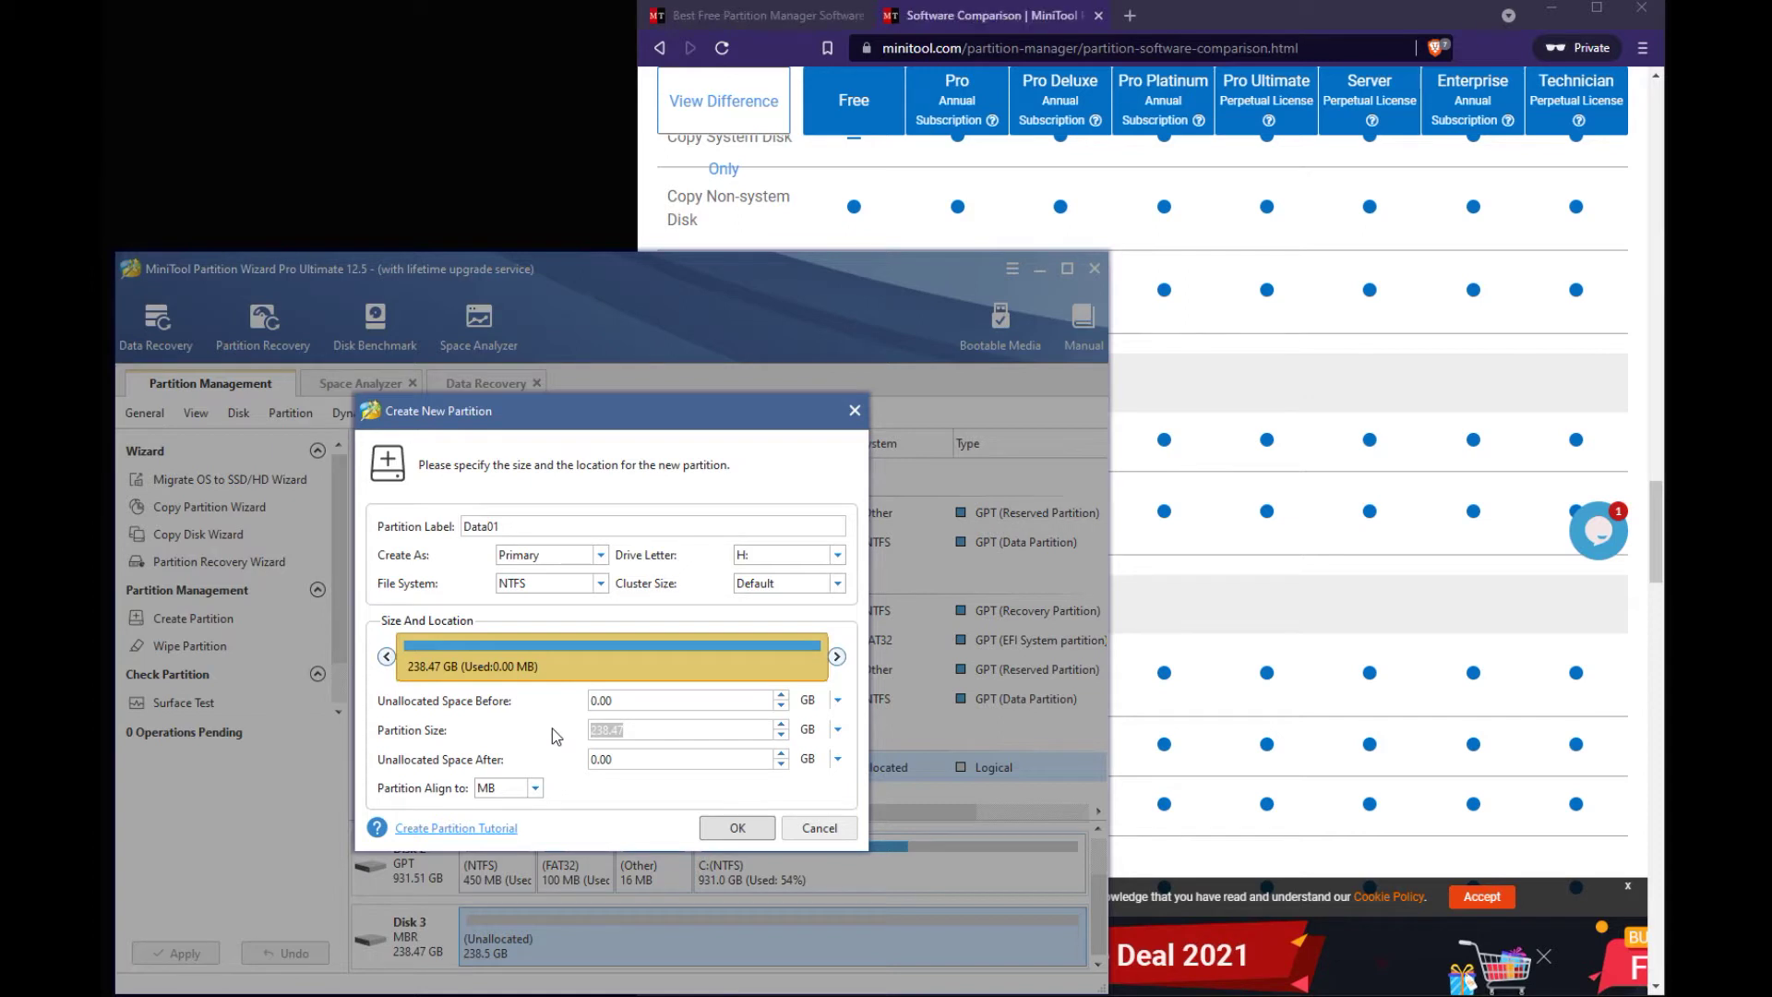
{"action": "type", "text": "100"}
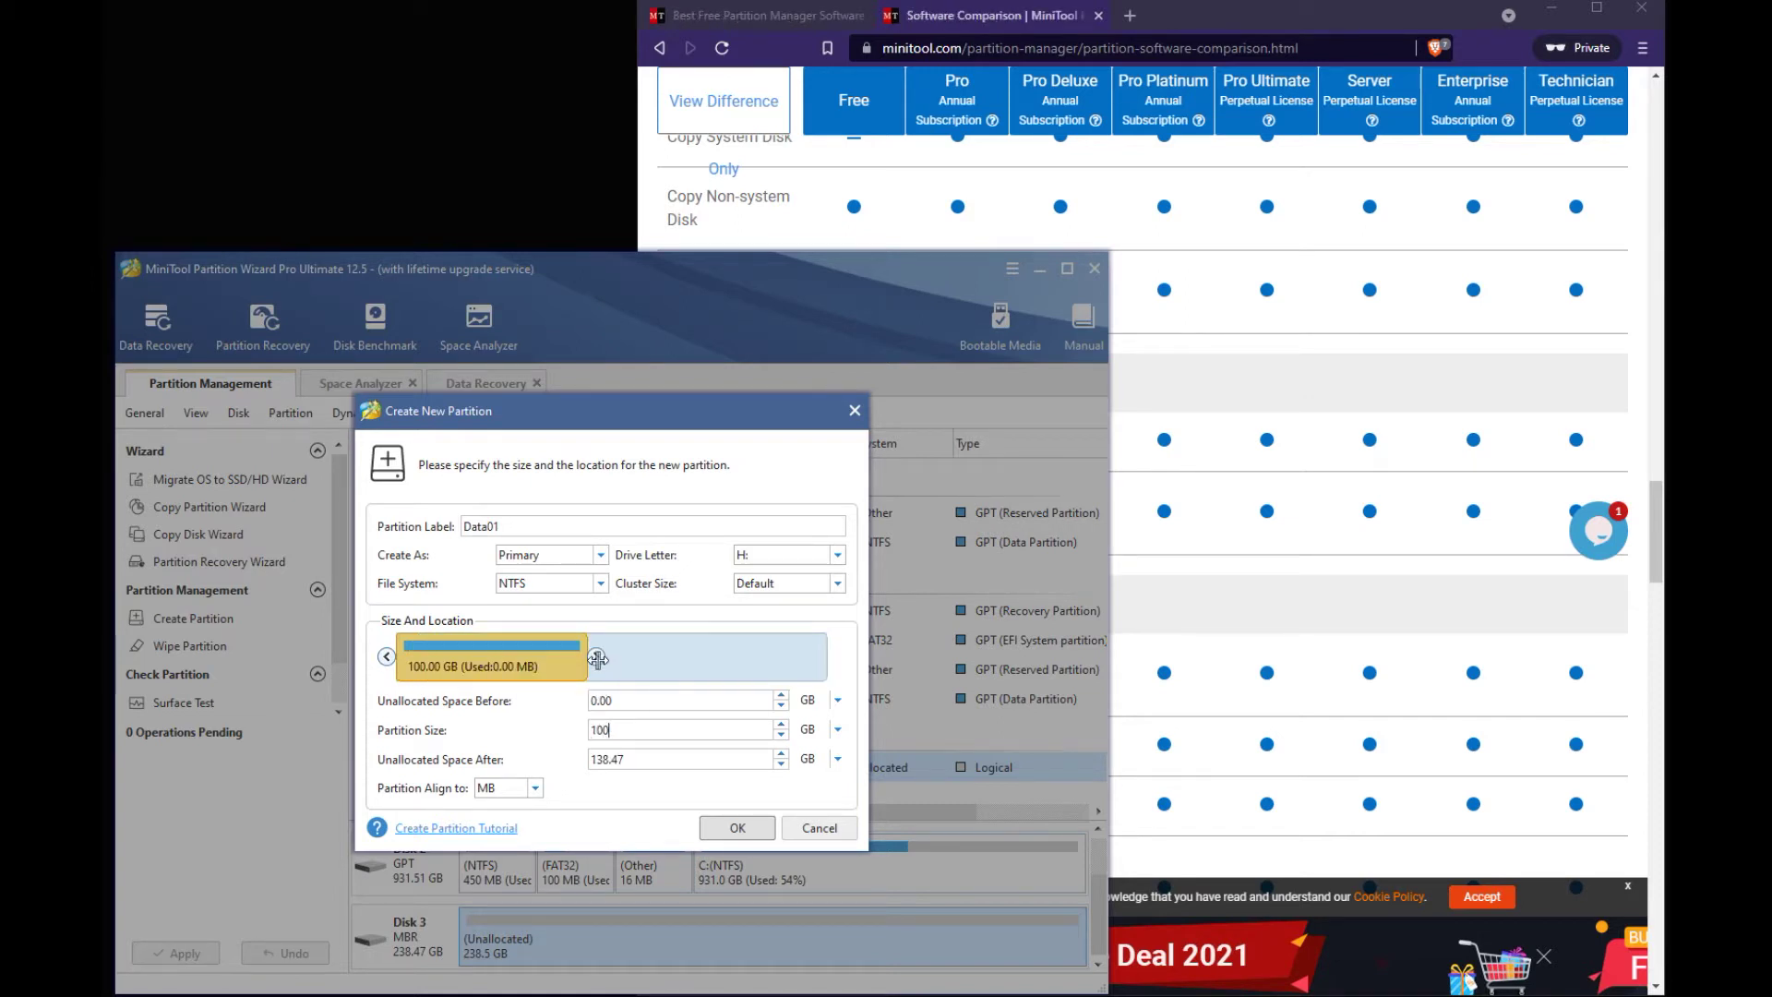
{"action": "left_click_drag", "start_coordinate": [588, 656], "coordinate": [598, 655]}
{"action": "left_click_drag", "start_coordinate": [637, 729], "coordinate": [596, 729]}
{"action": "key", "text": "BackSpace"}
{"action": "left_click_drag", "start_coordinate": [587, 656], "coordinate": [844, 663]}
{"action": "left_click_drag", "start_coordinate": [708, 731], "coordinate": [550, 729]}
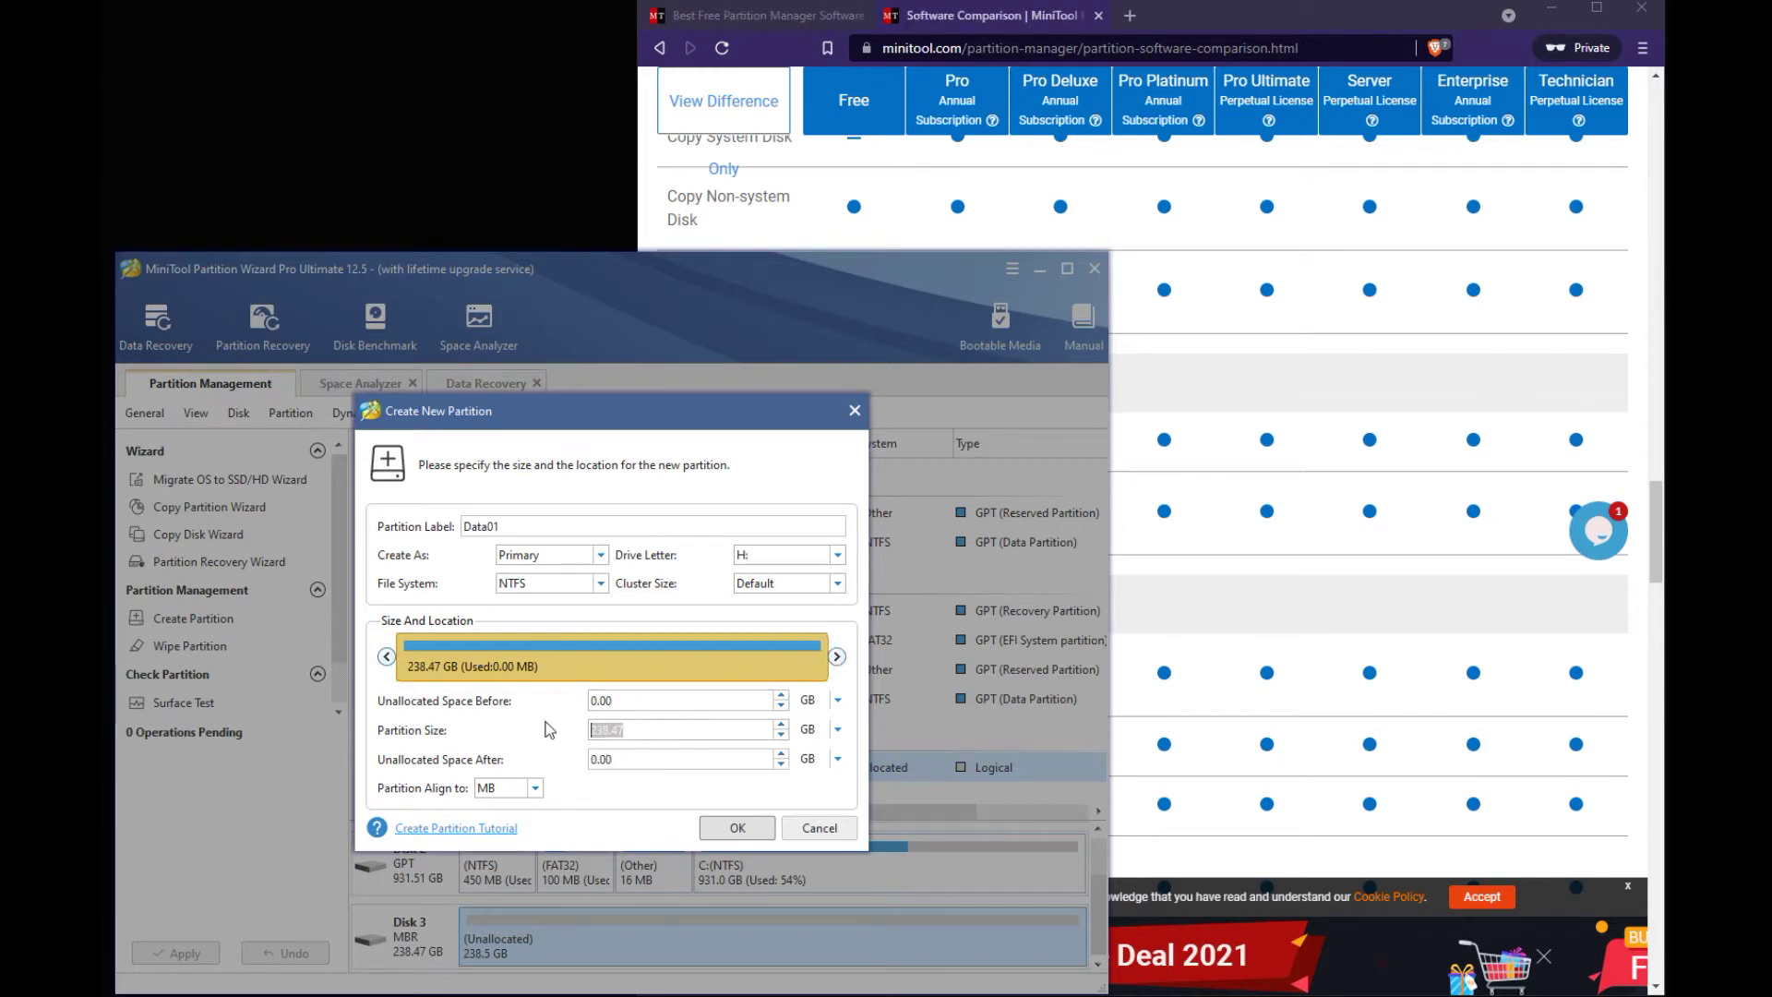
{"action": "type", "text": "100"}
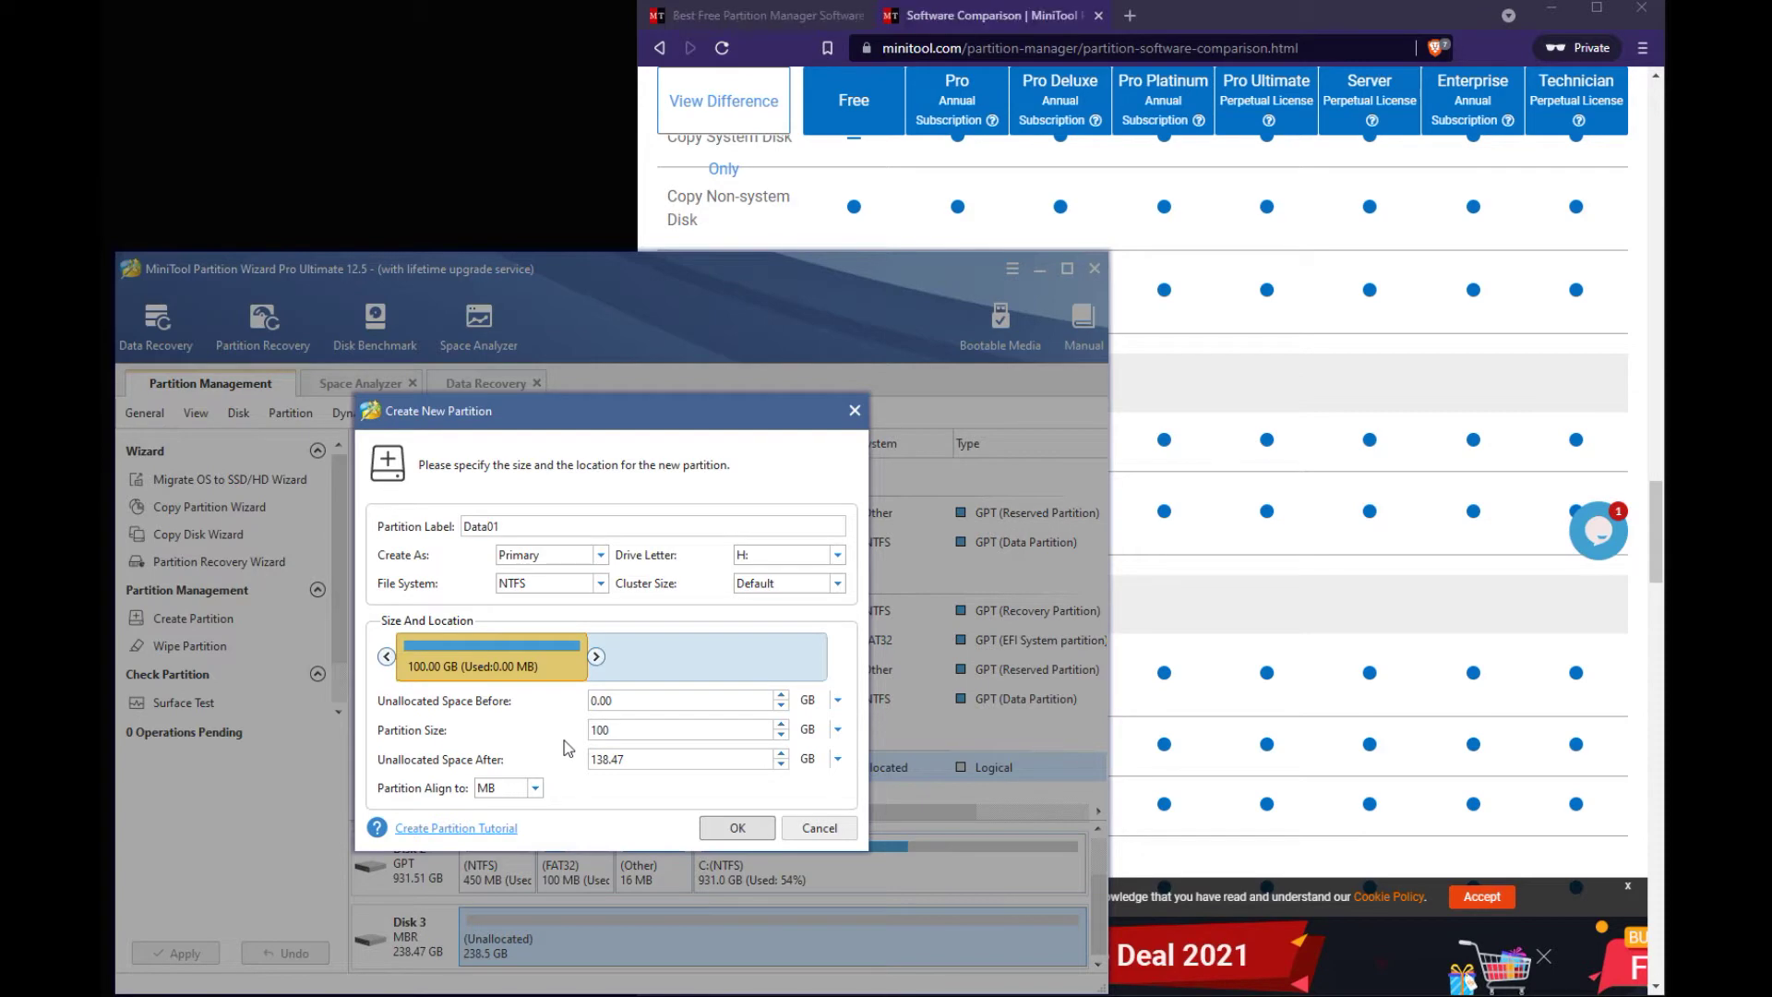
{"action": "left_click", "coordinate": [741, 829]}
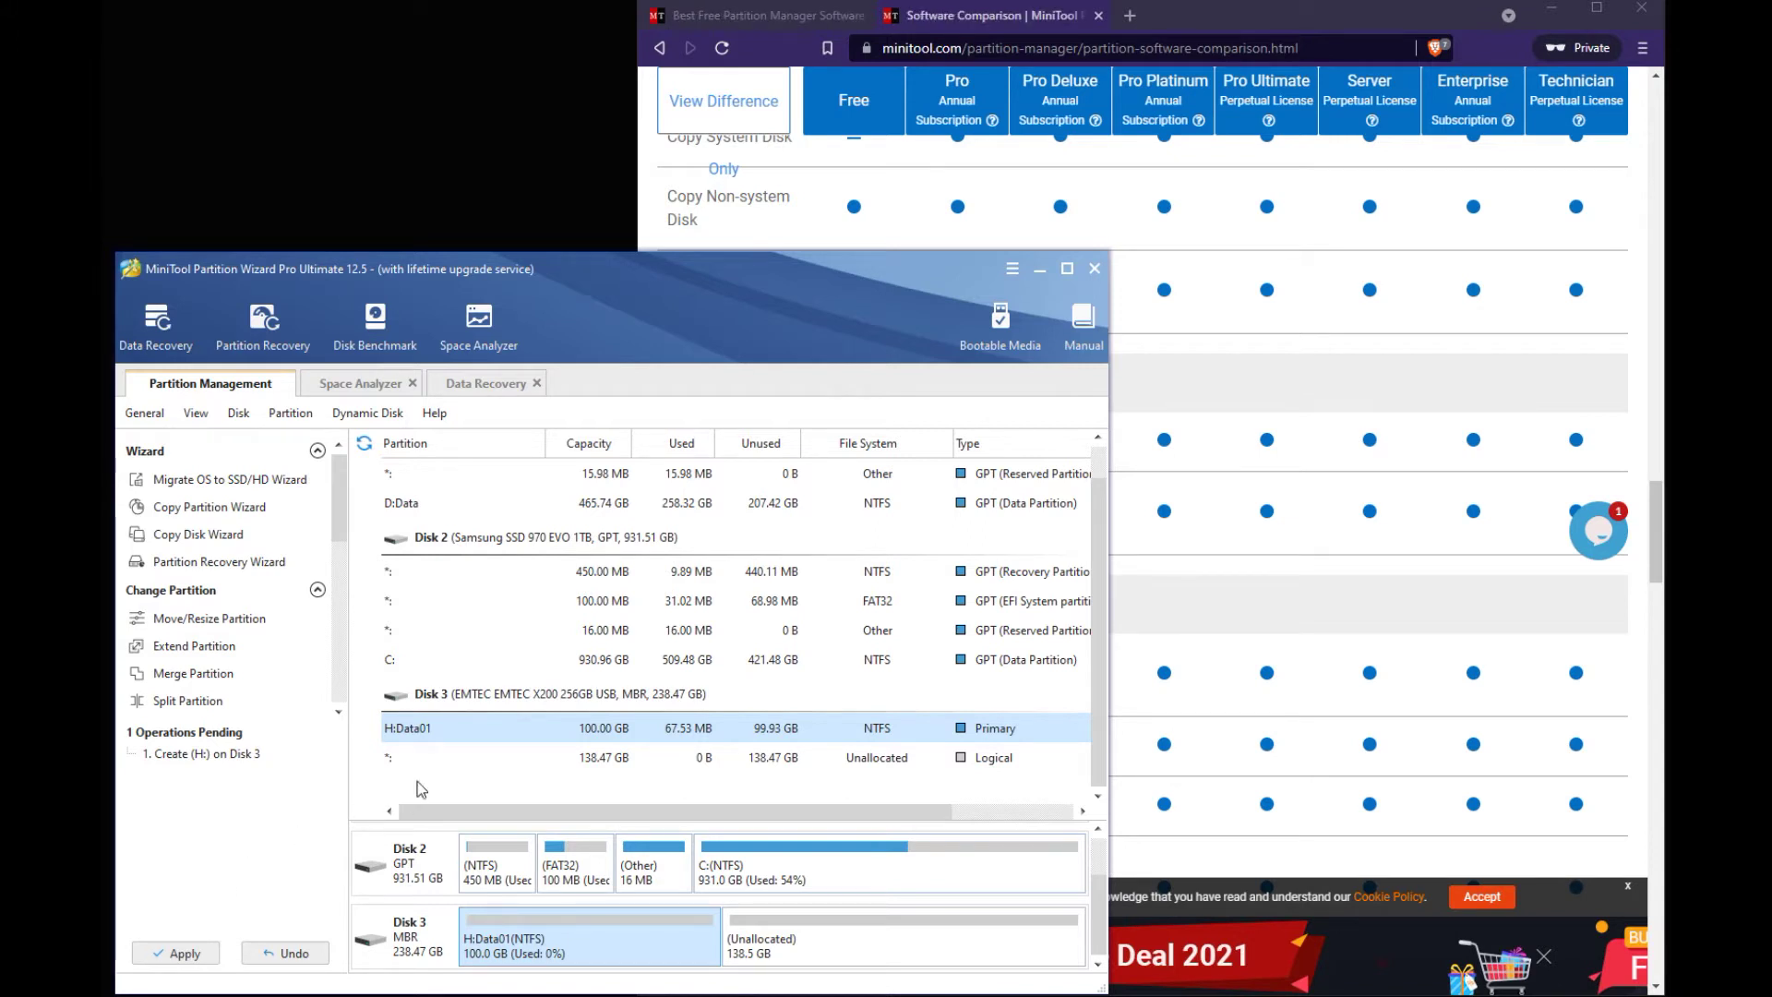
{"action": "right_click", "coordinate": [460, 730]}
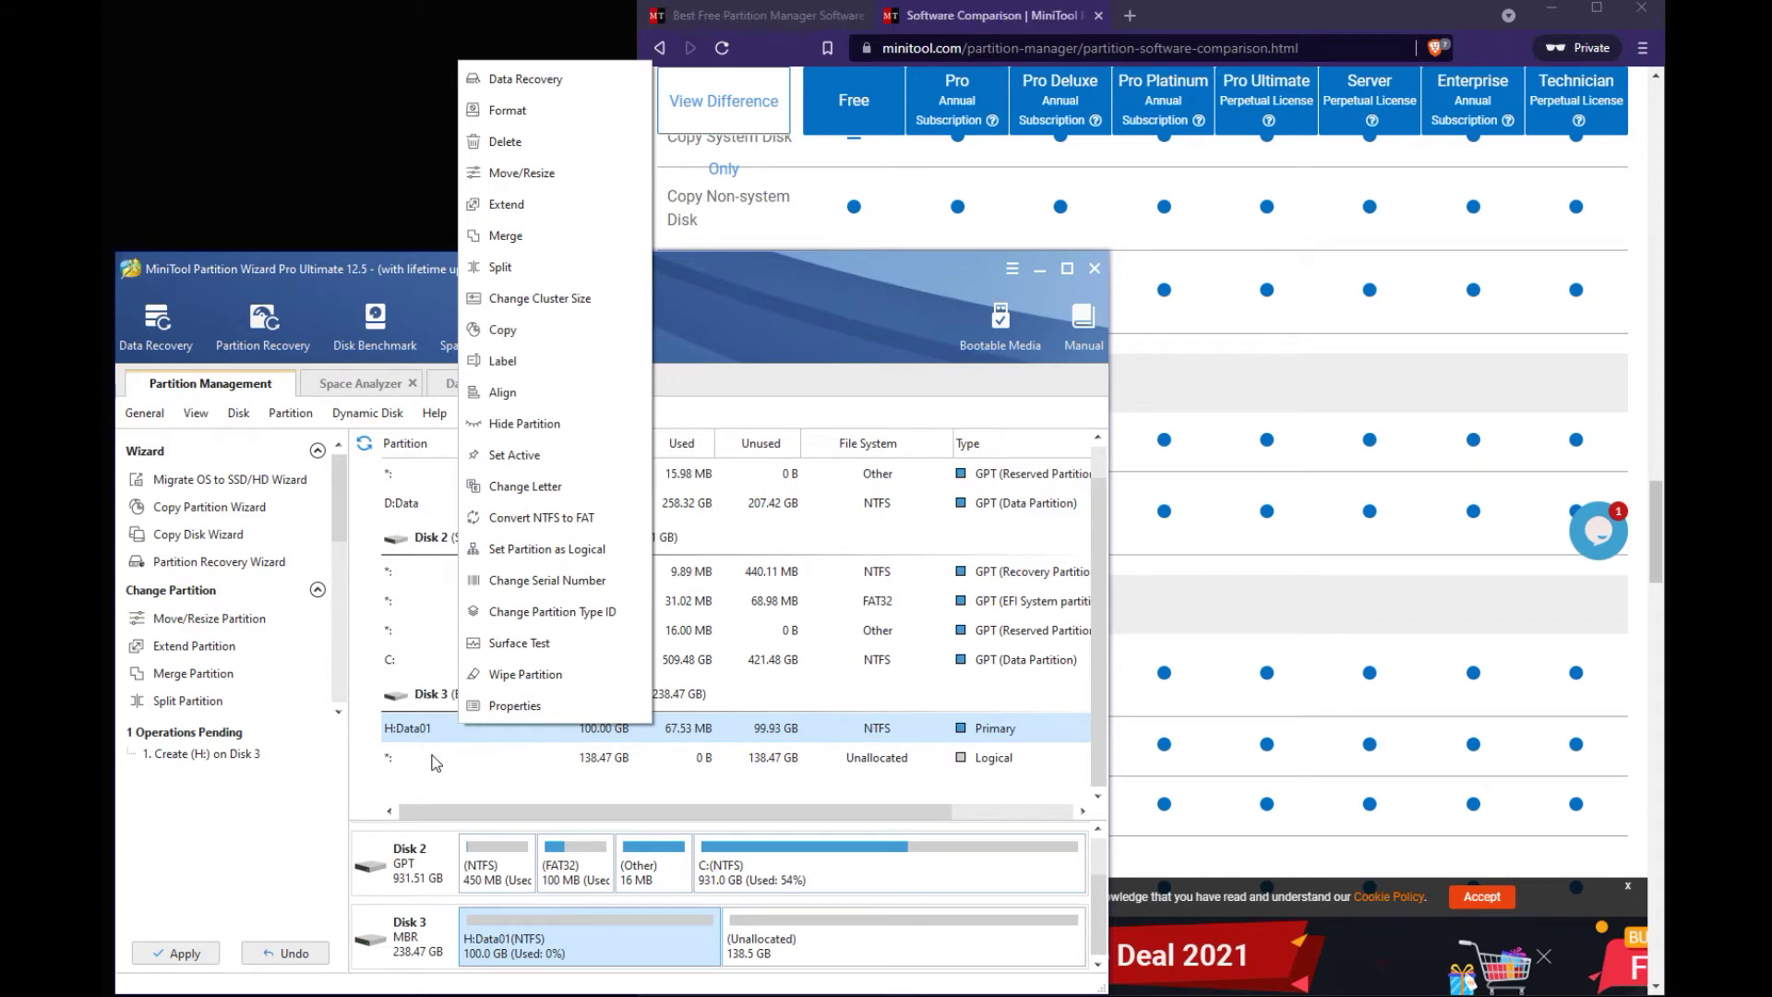
{"action": "left_click", "coordinate": [437, 757]}
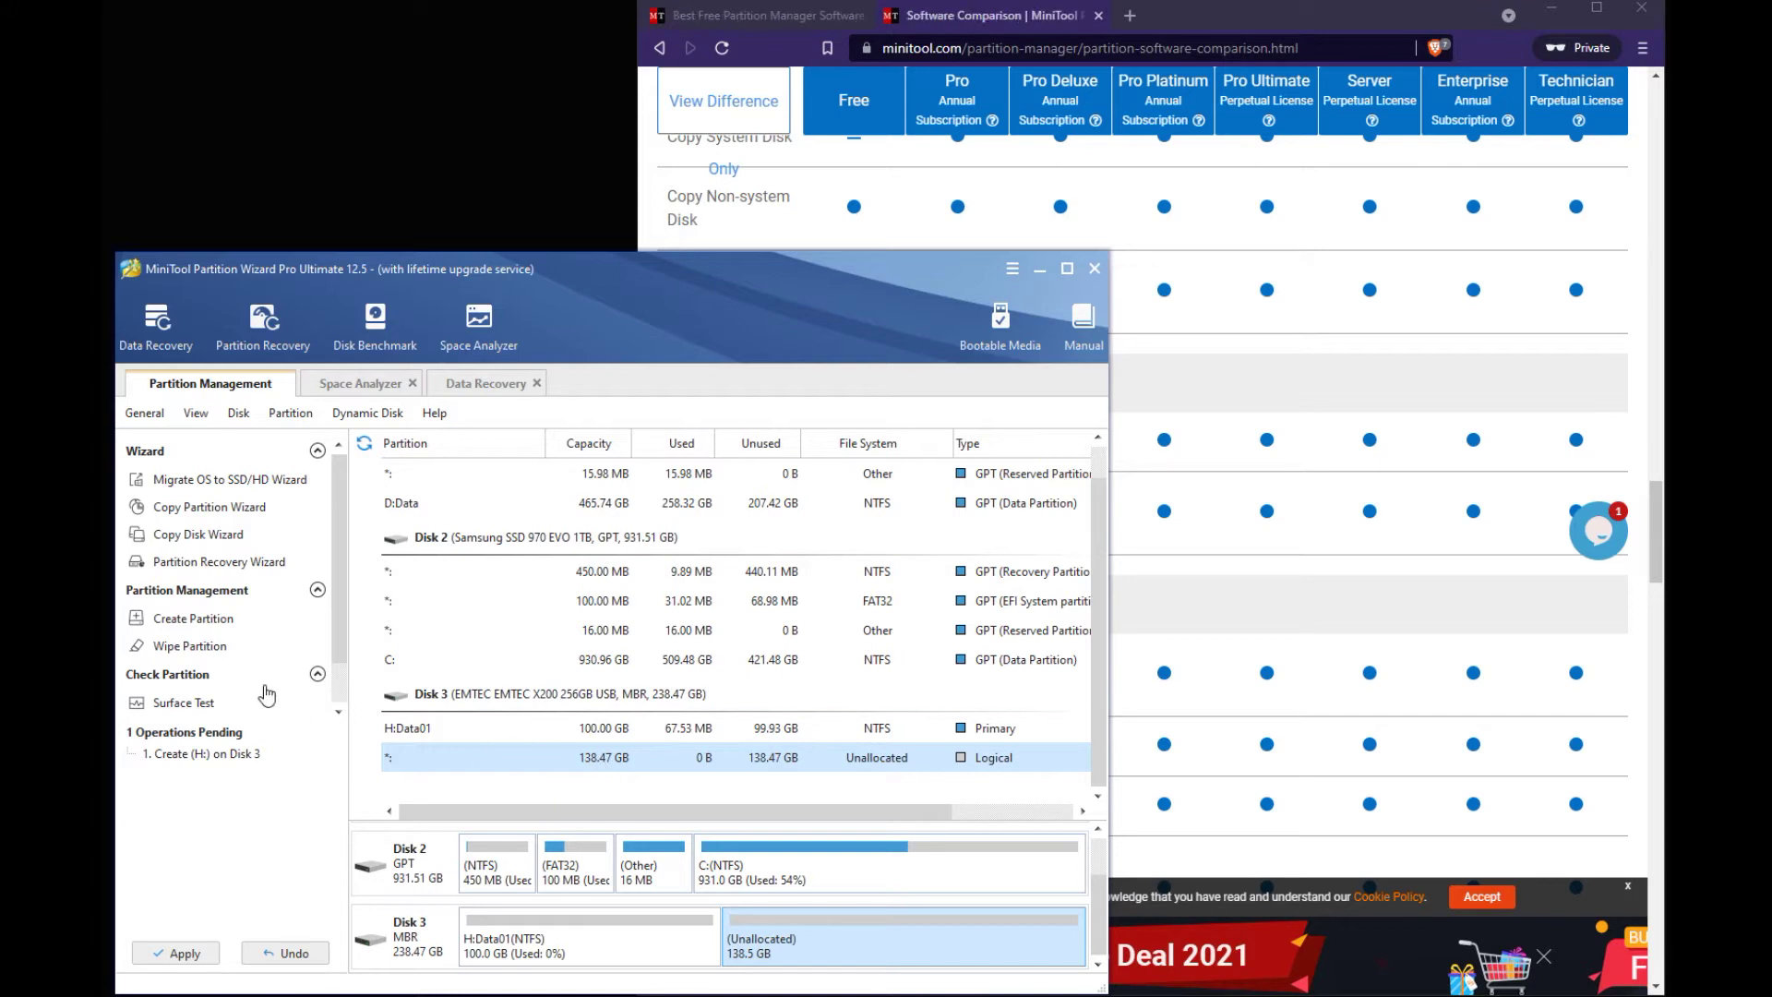
Queue a Data02 partition with drive letter M: in Disk 3's remaining 138.47 GB.
{"action": "left_click", "coordinate": [218, 631]}
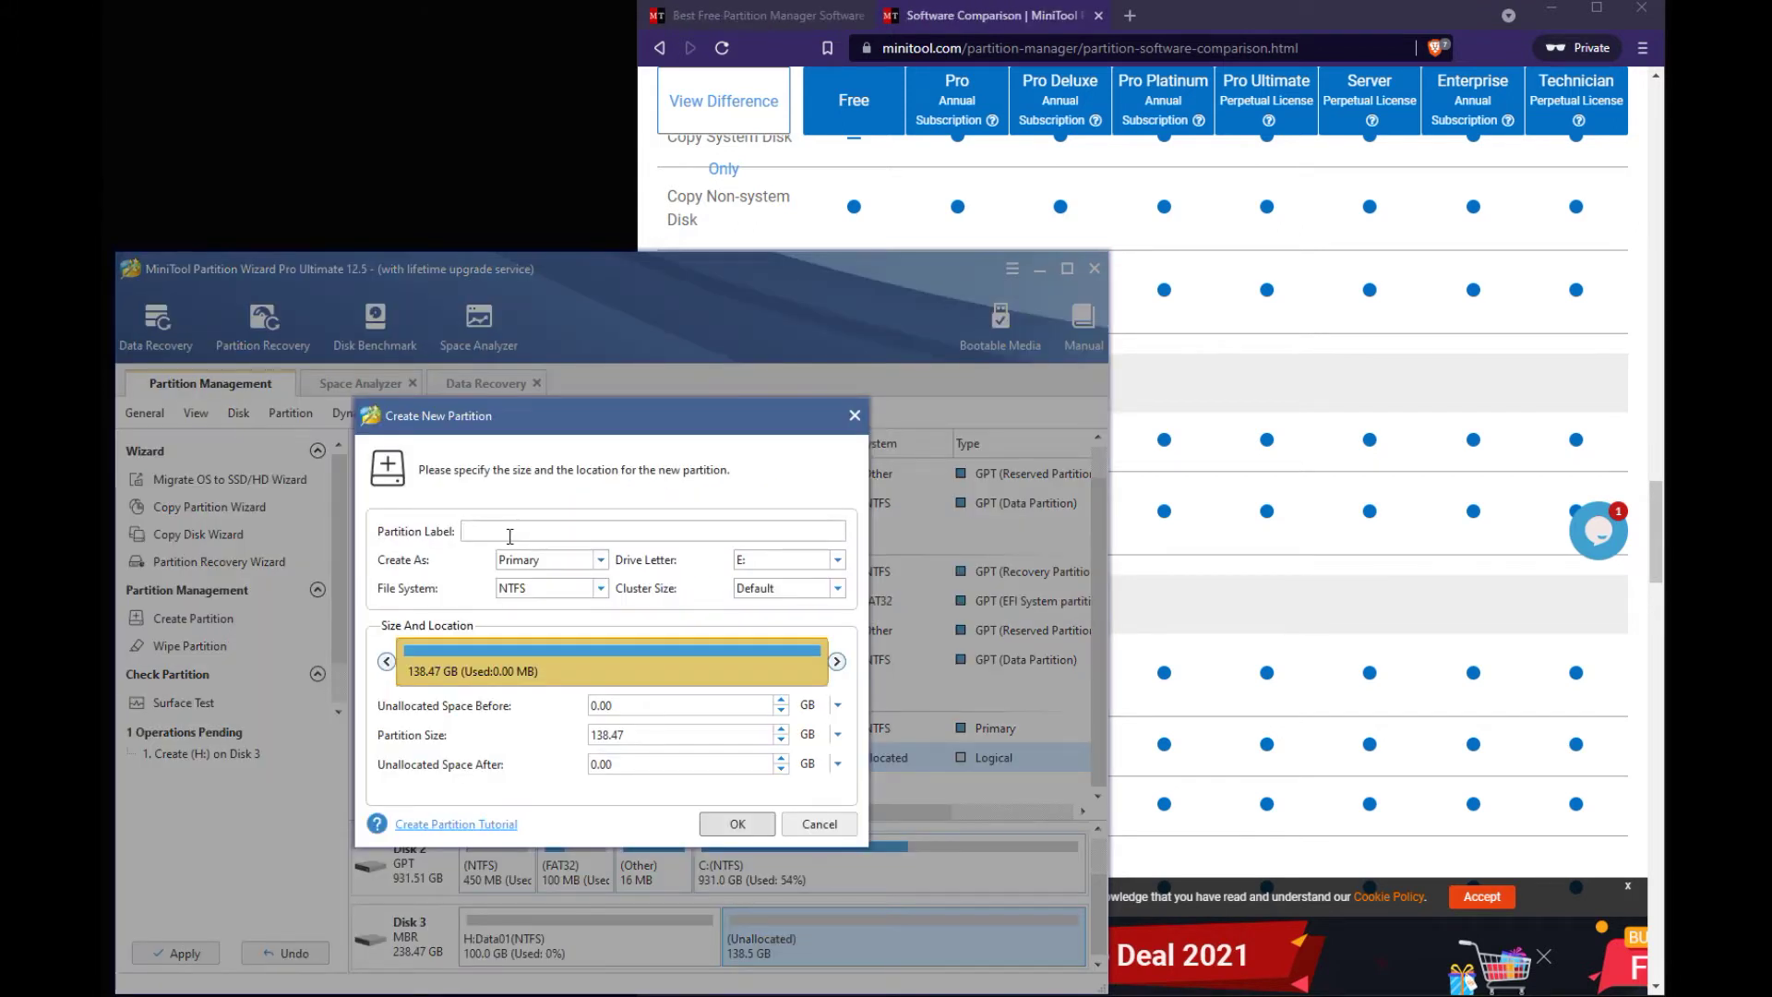
{"action": "type", "text": "Data02"}
{"action": "left_click", "coordinate": [837, 560]}
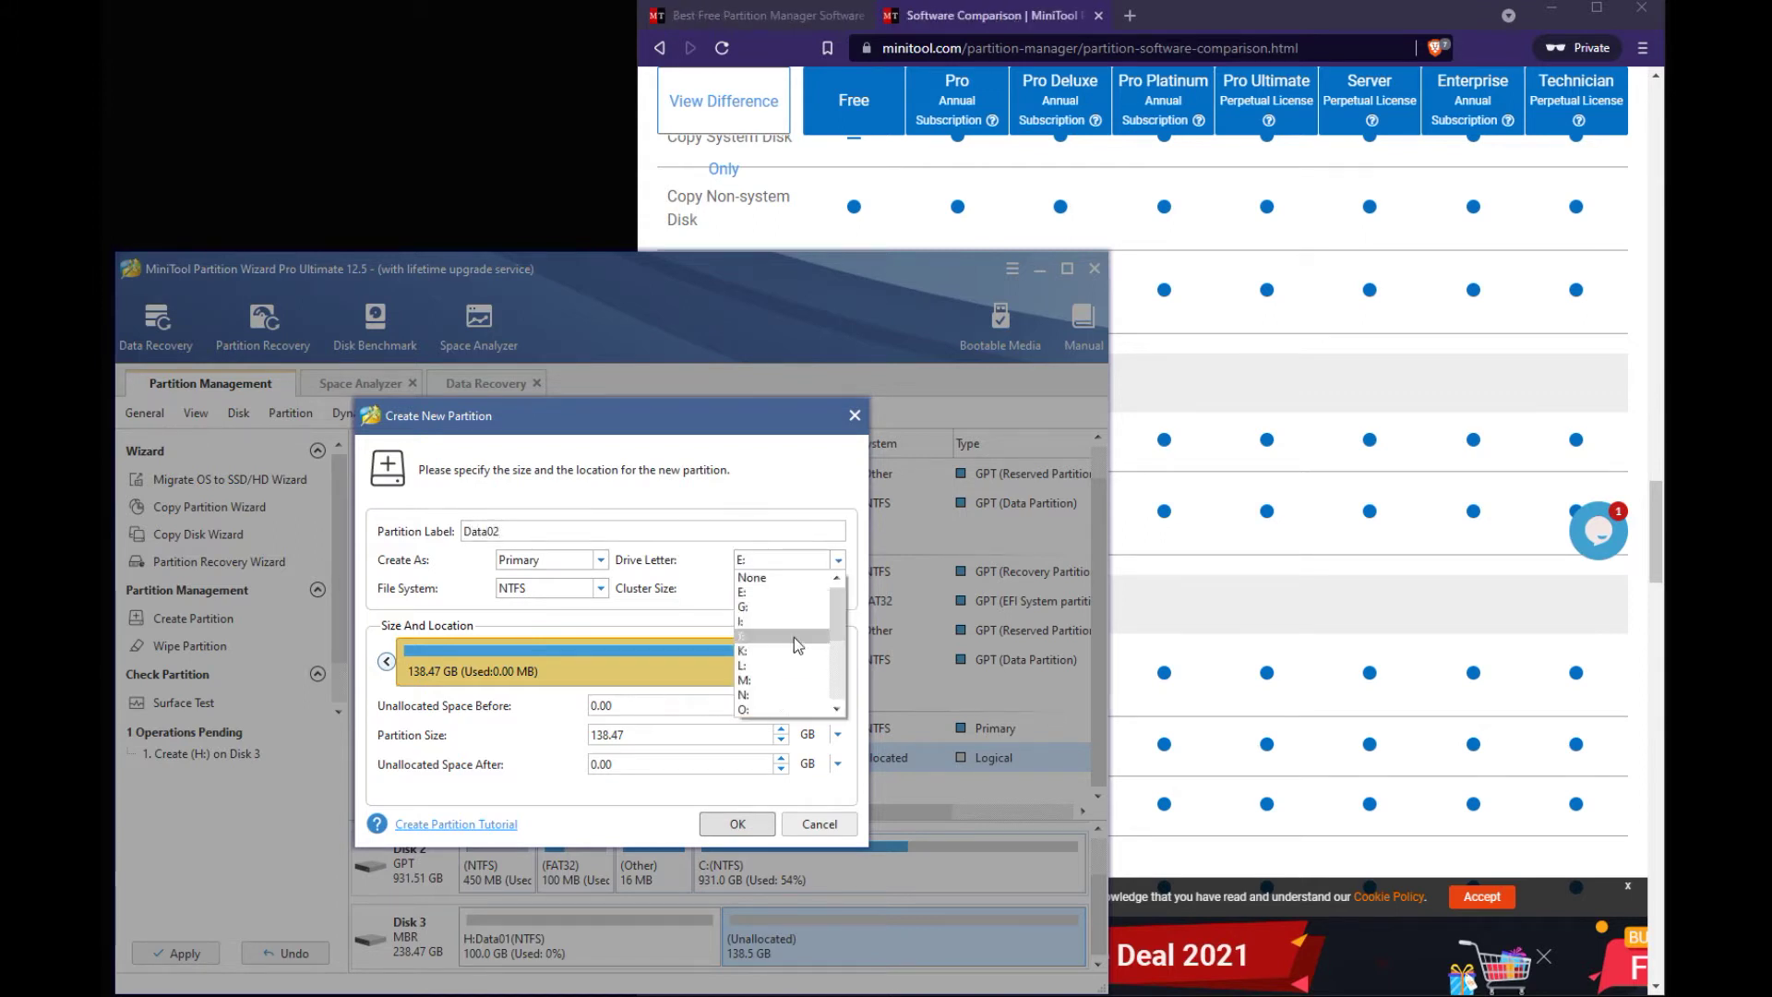
{"action": "left_click", "coordinate": [776, 681]}
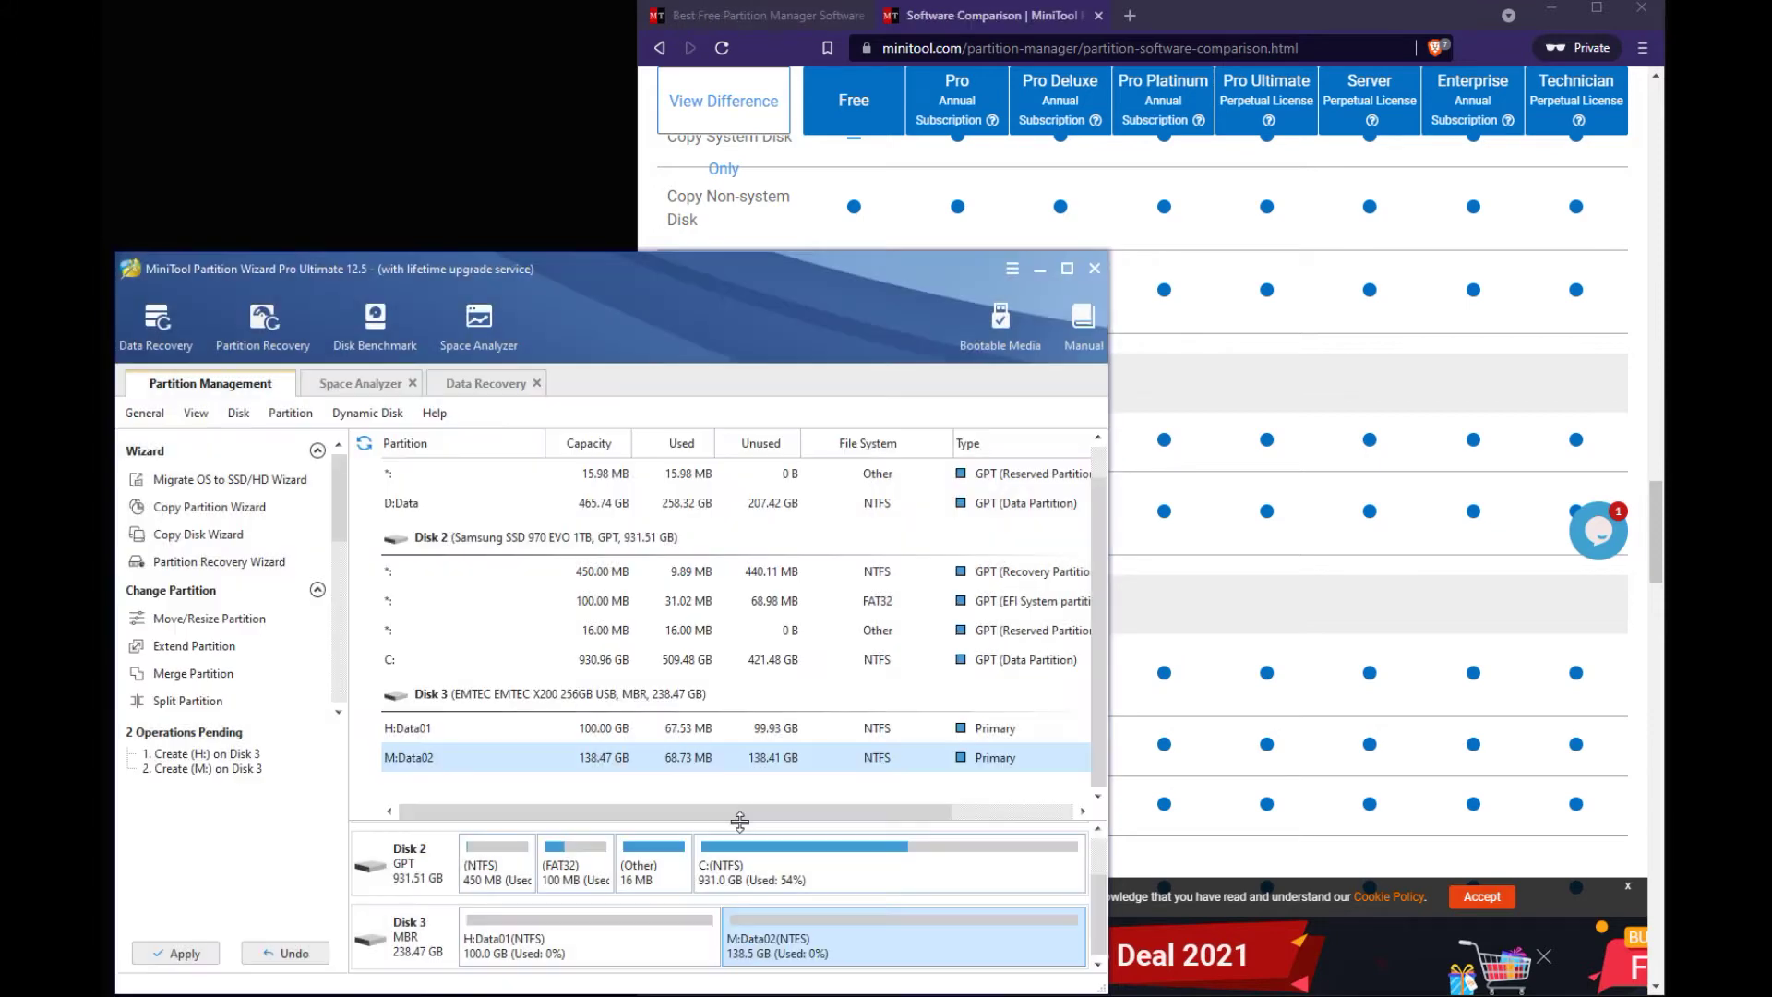
Check the H:Data01 and M:Data02 partitions, then apply the pending operations.
{"action": "left_click", "coordinate": [481, 731]}
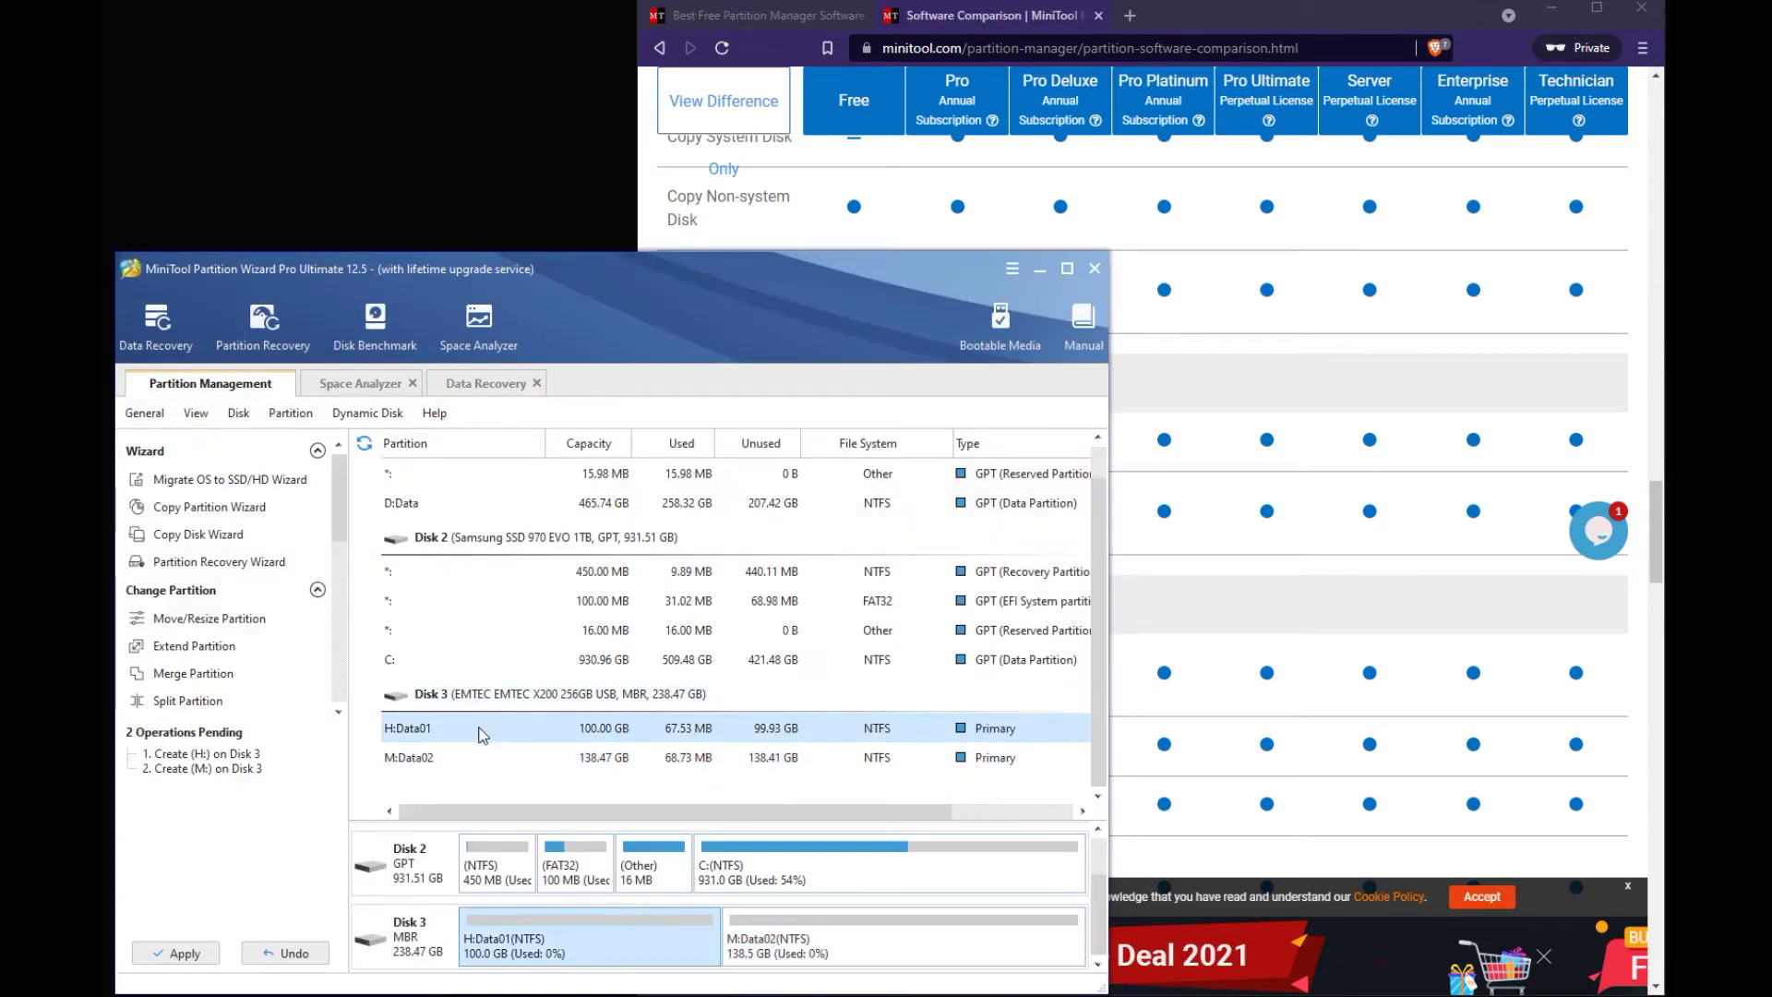
{"action": "left_click", "coordinate": [469, 761]}
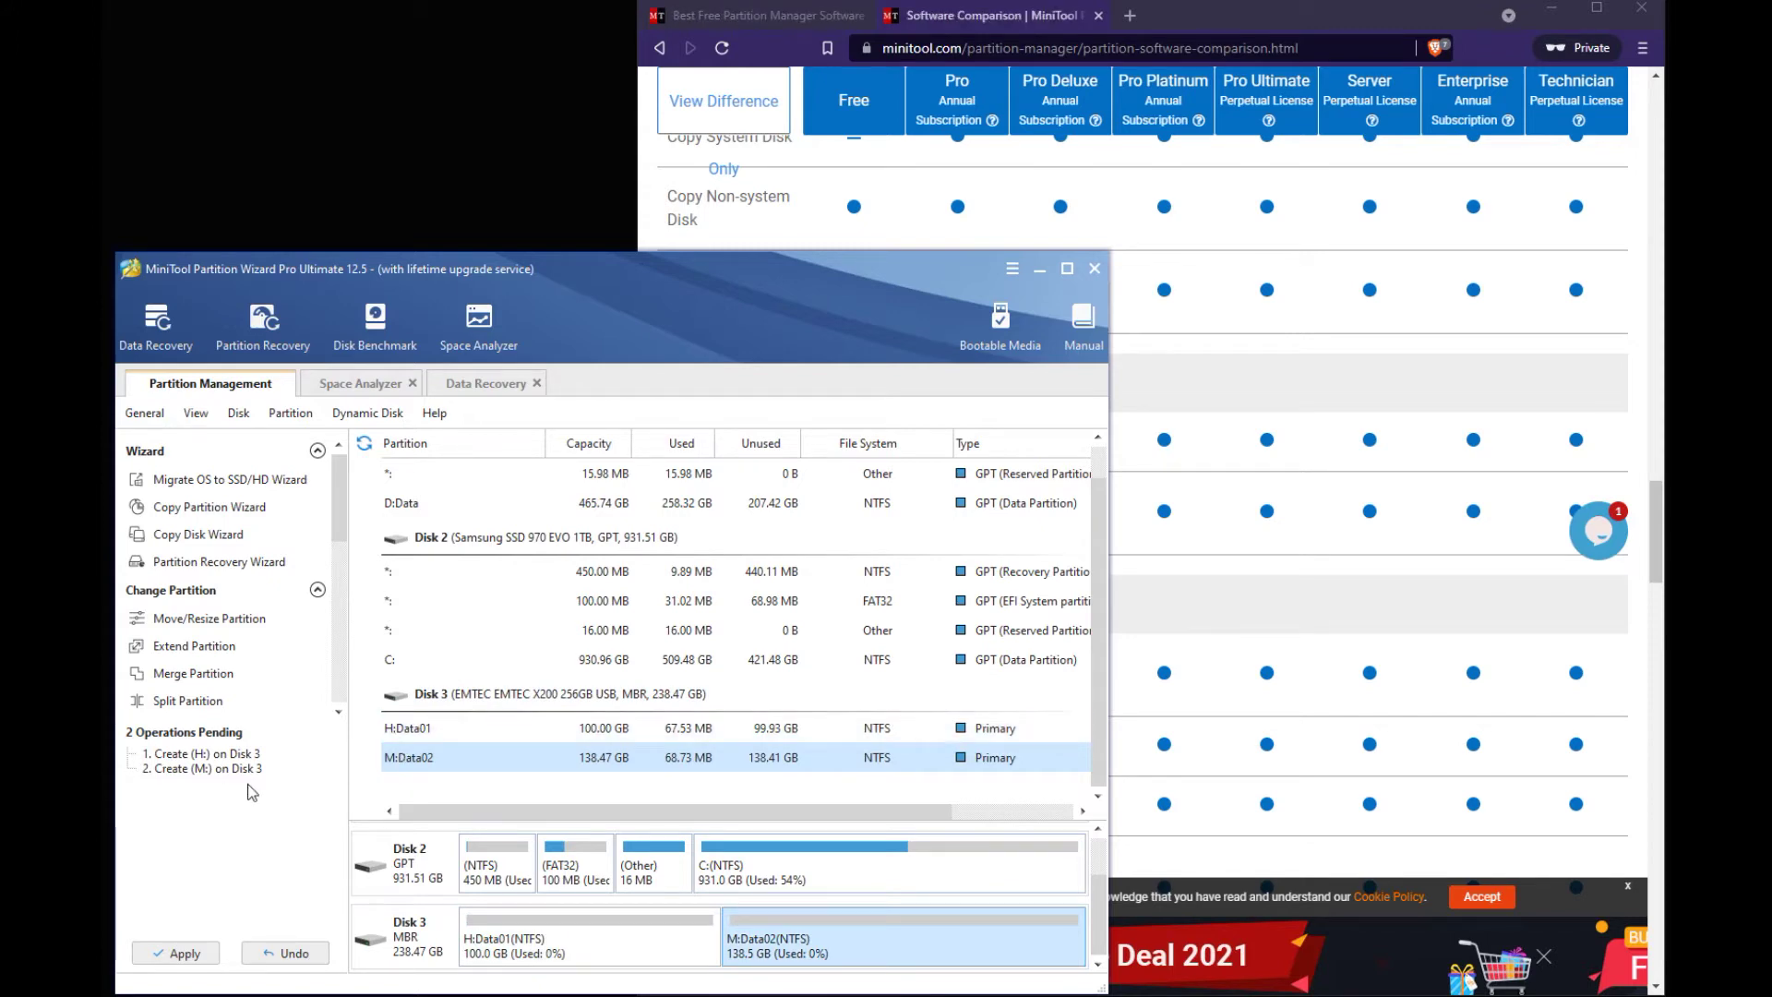
{"action": "left_click", "coordinate": [177, 955]}
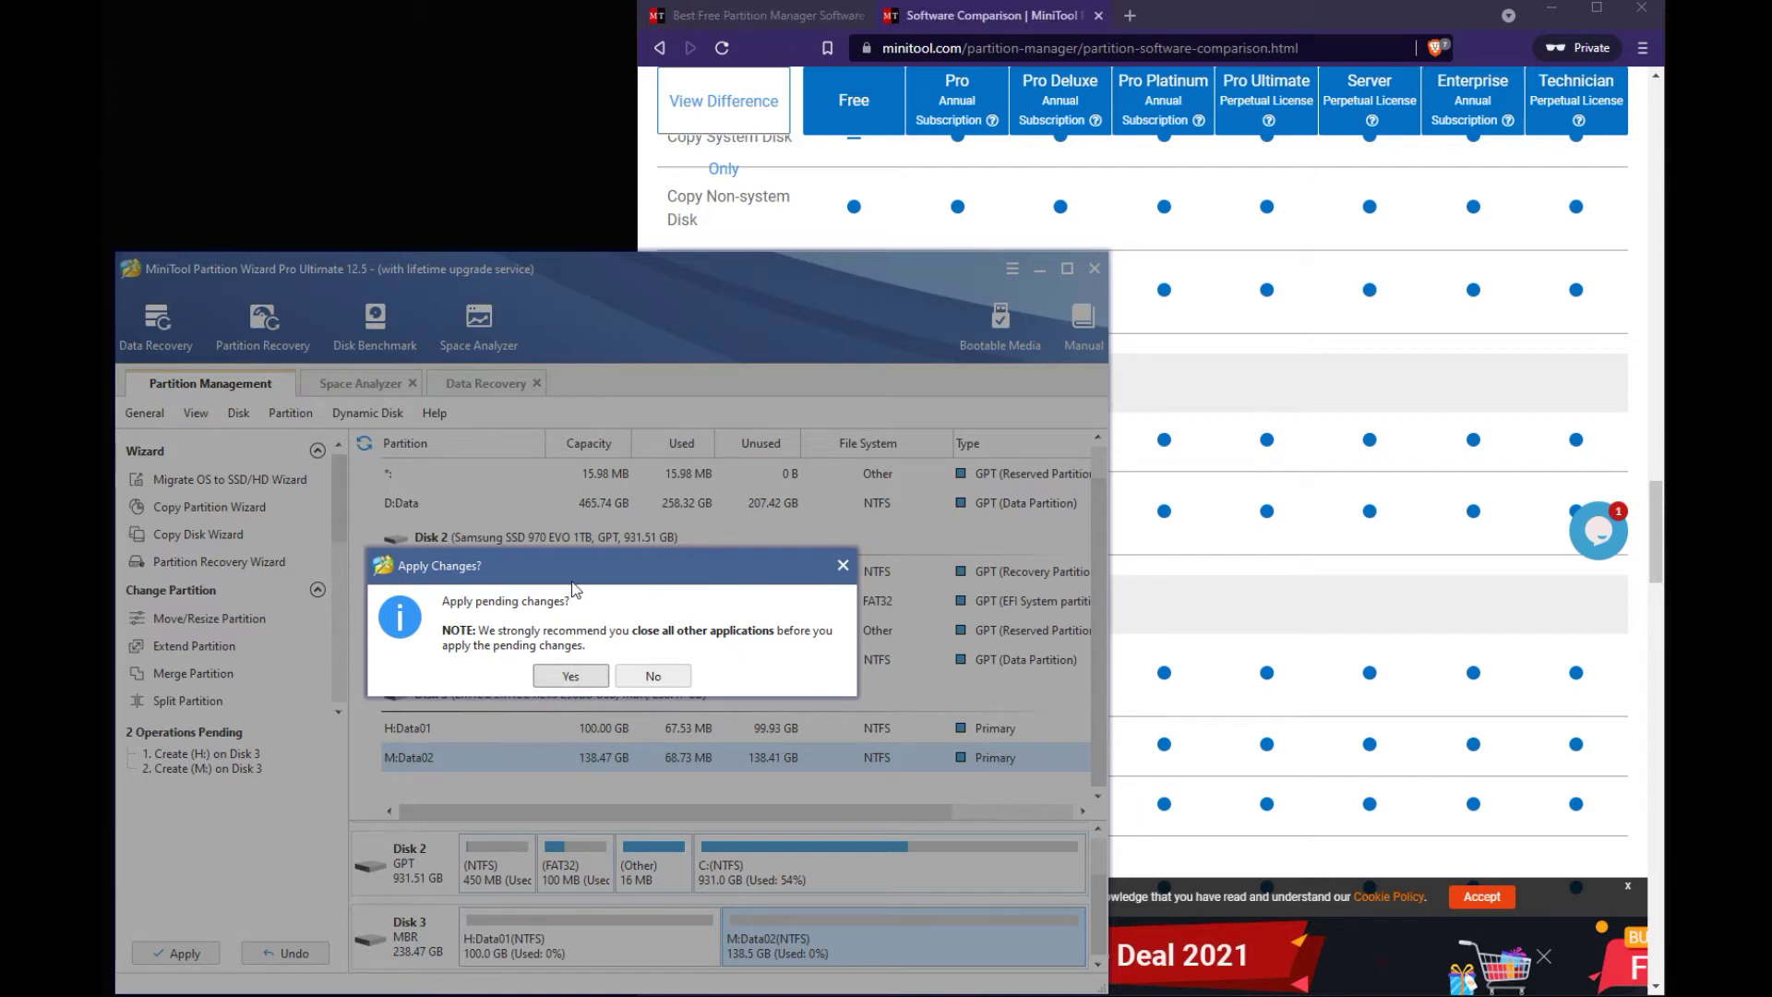
{"action": "left_click_drag", "start_coordinate": [555, 562], "coordinate": [671, 606]}
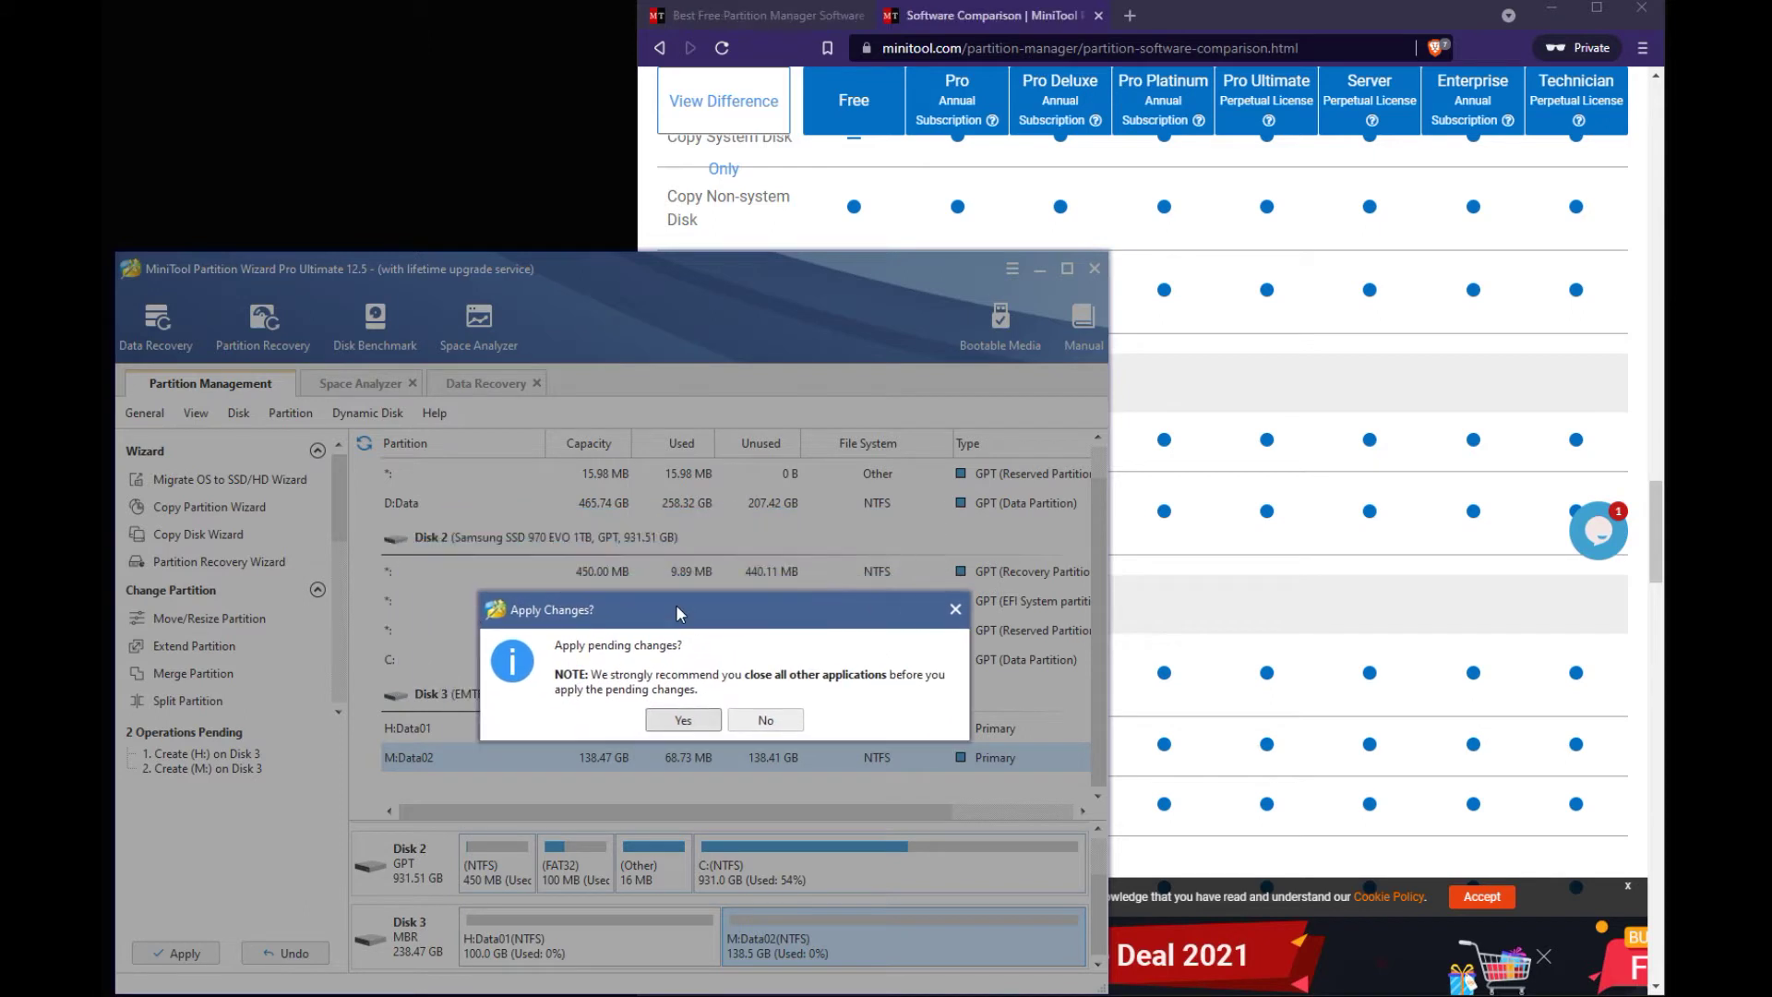
Confirm both partition creations, dismiss the success message, and bring This PC forward.
{"action": "left_click", "coordinate": [684, 720]}
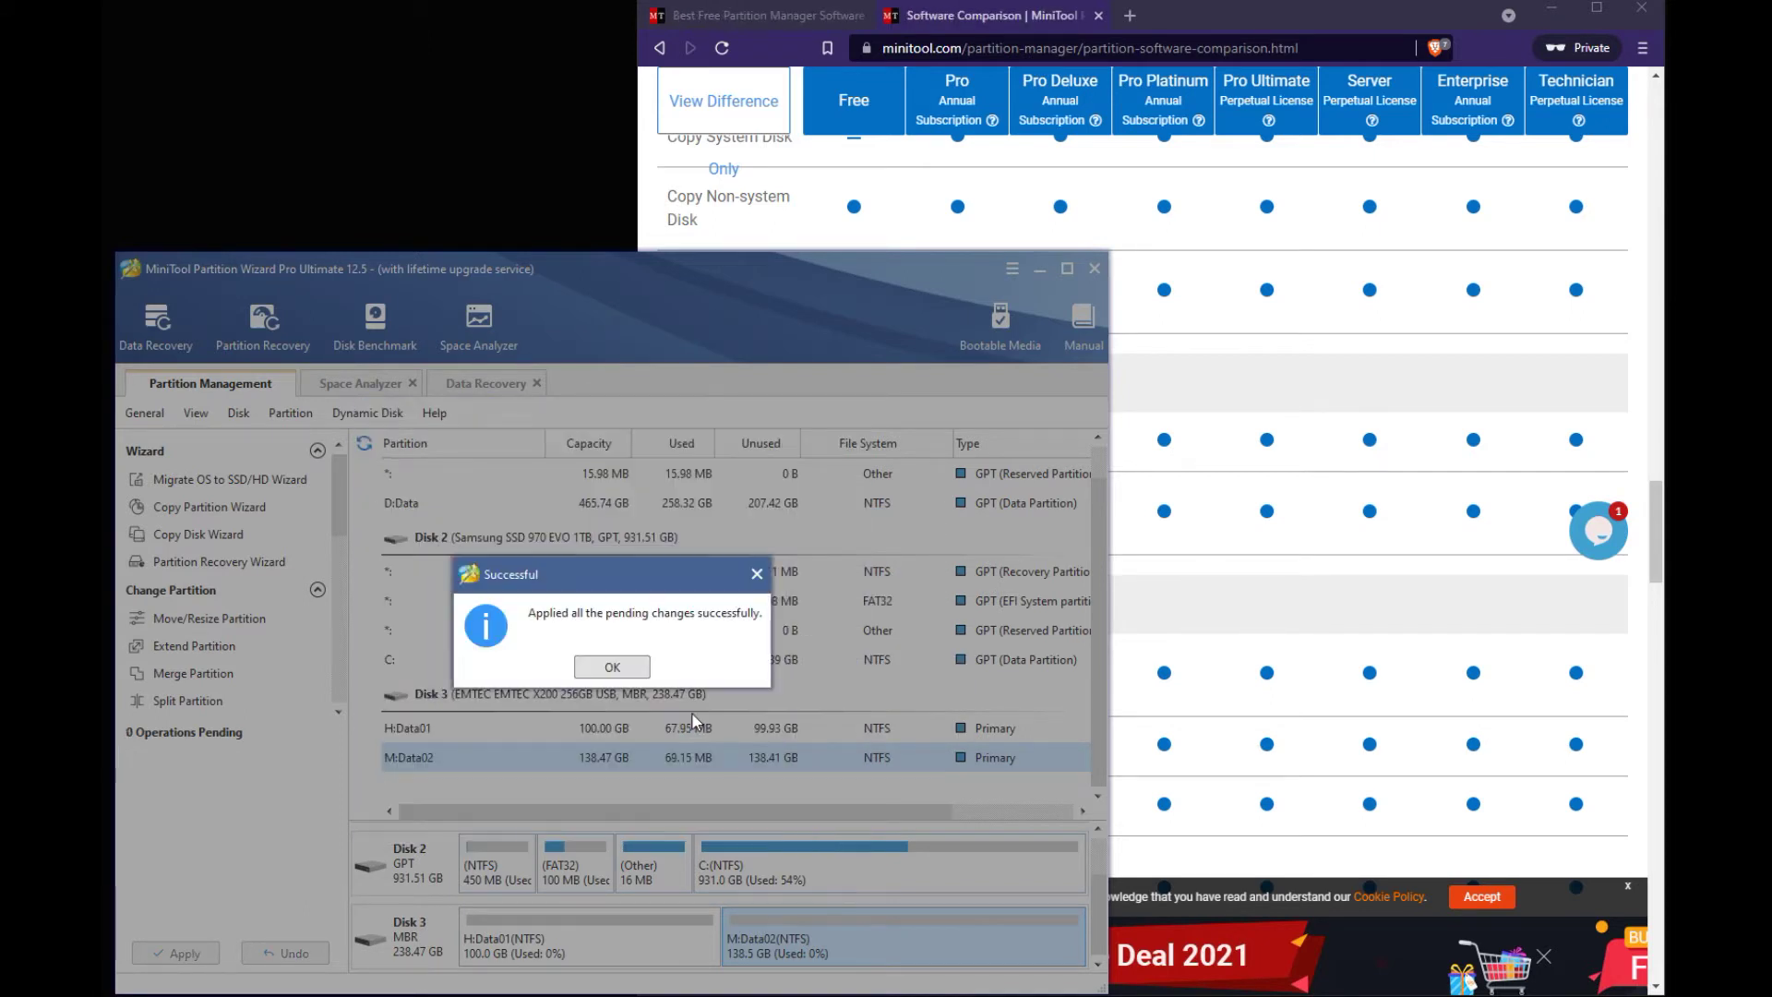
{"action": "left_click", "coordinate": [596, 669]}
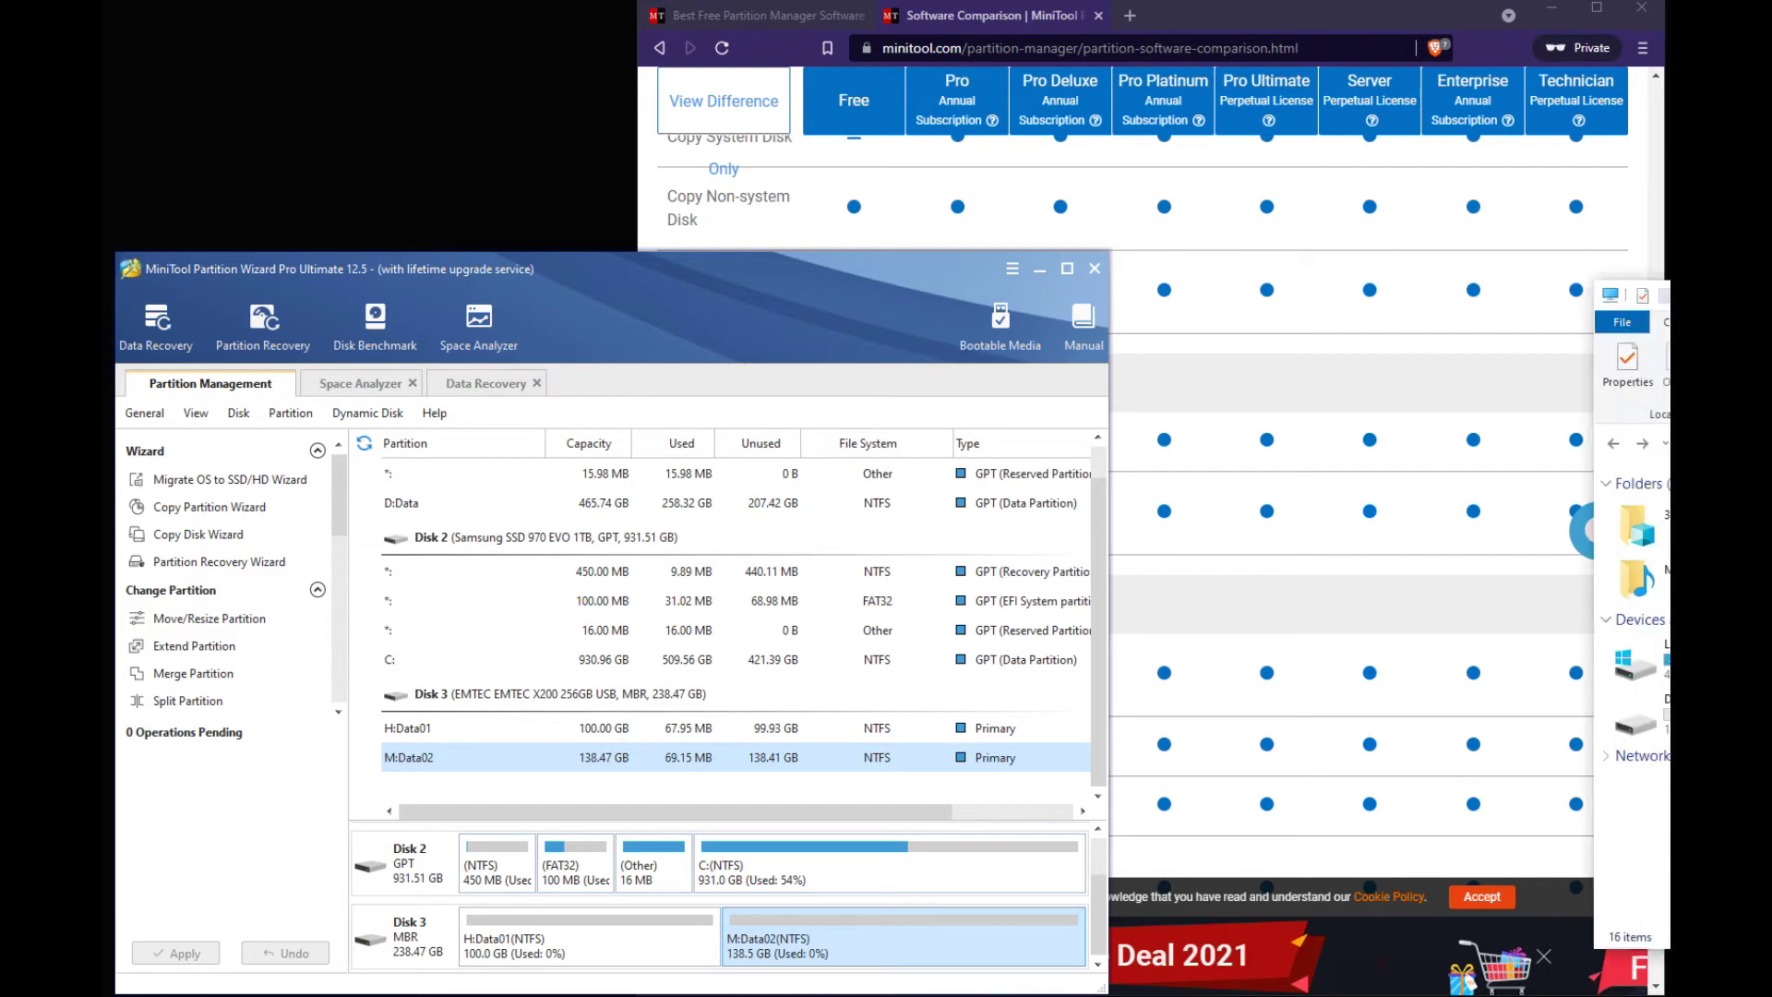
{"action": "left_click_drag", "start_coordinate": [1771, 231], "coordinate": [743, 162]}
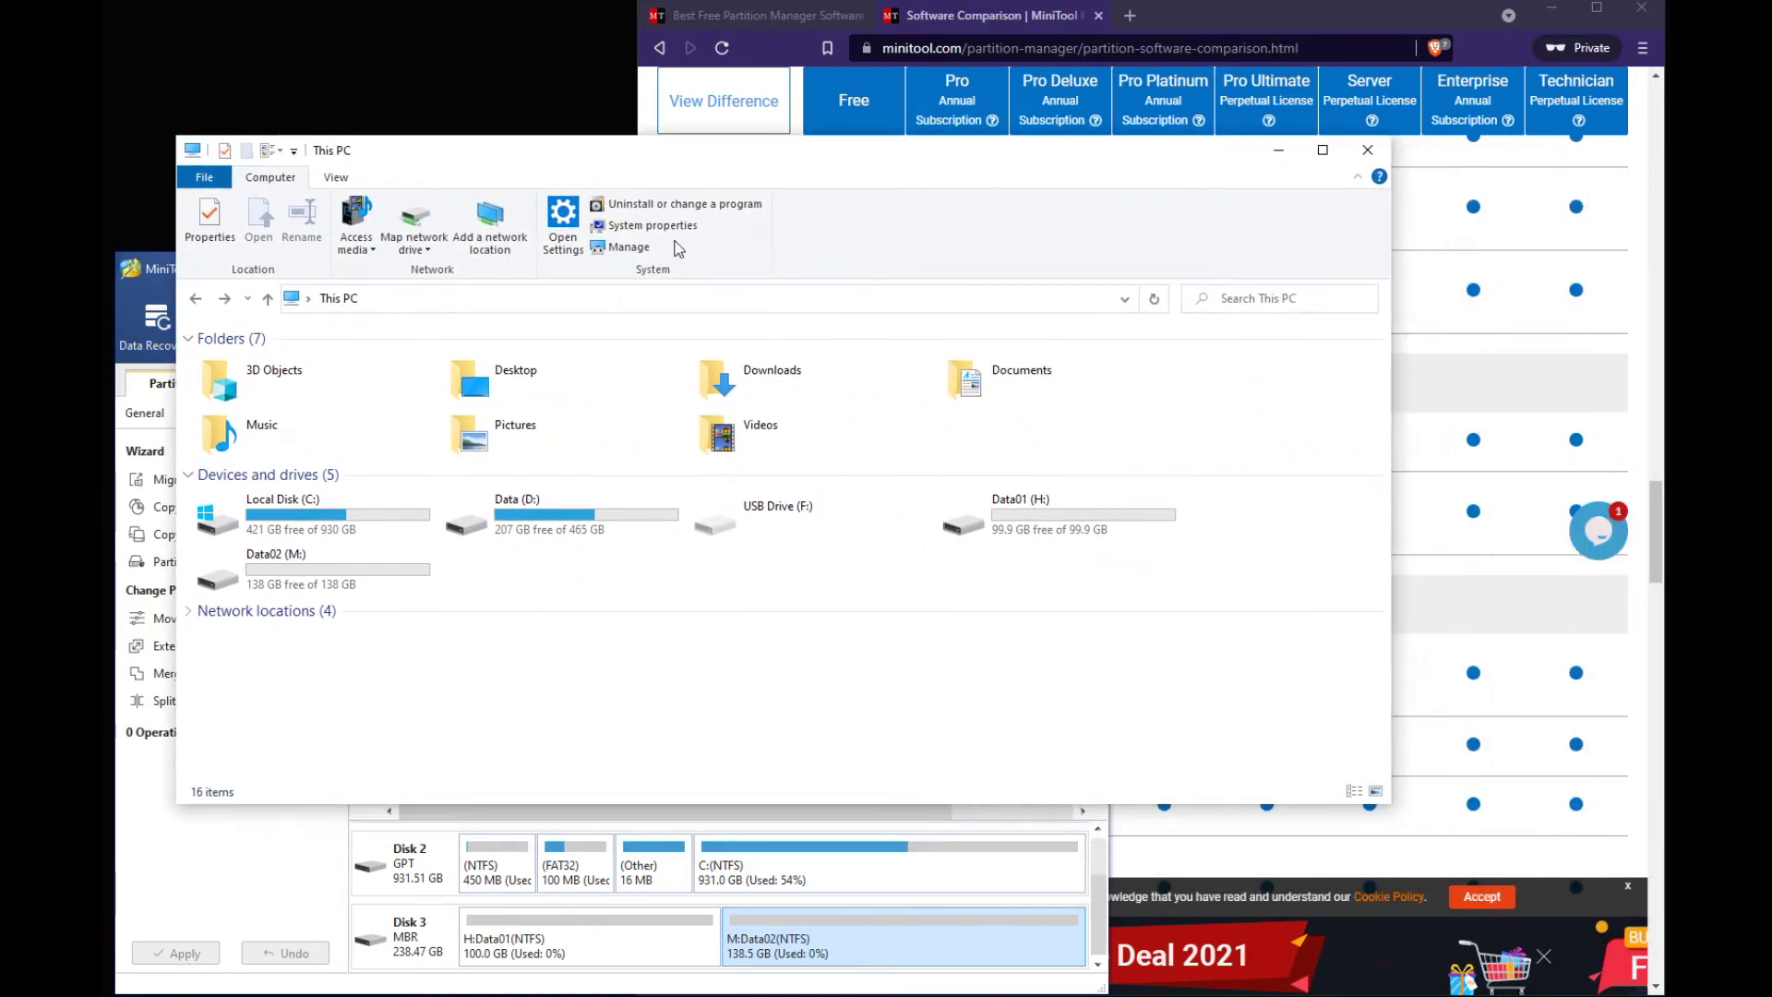
Open the new Data01 (H:) drive to confirm it is empty, then return to This PC.
{"action": "left_click", "coordinate": [353, 524]}
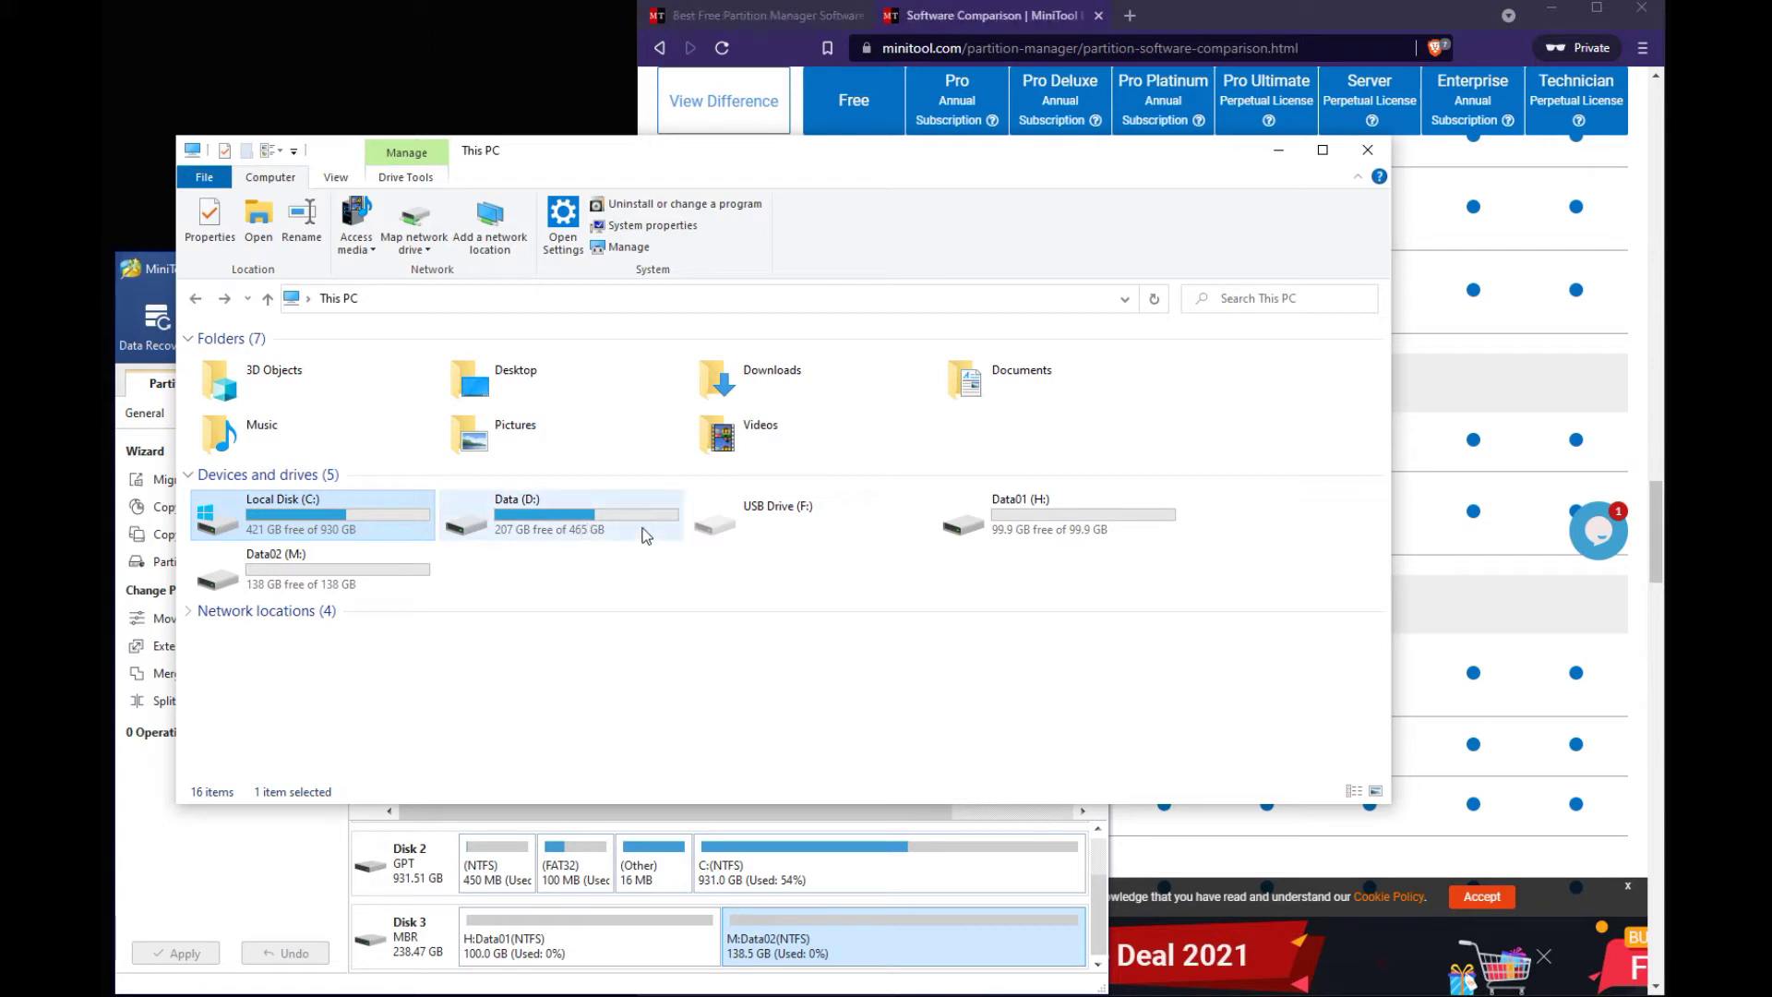
{"action": "left_click", "coordinate": [1097, 524]}
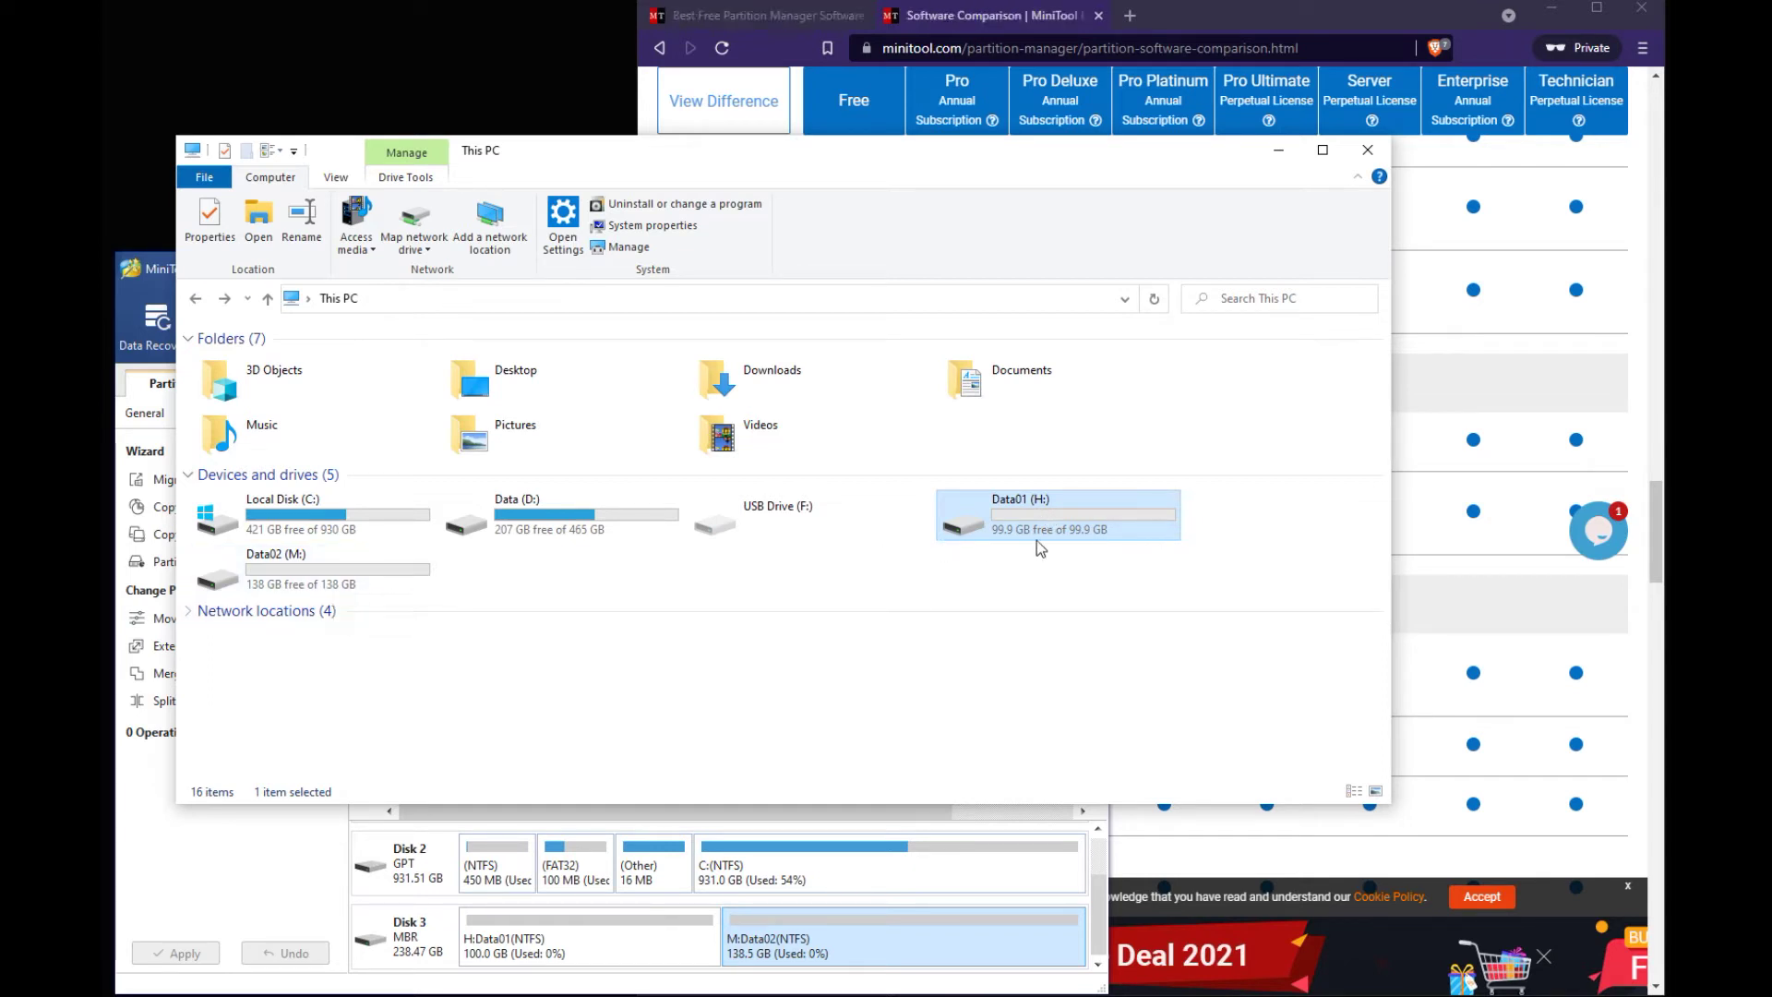
{"action": "left_click", "coordinate": [328, 580]}
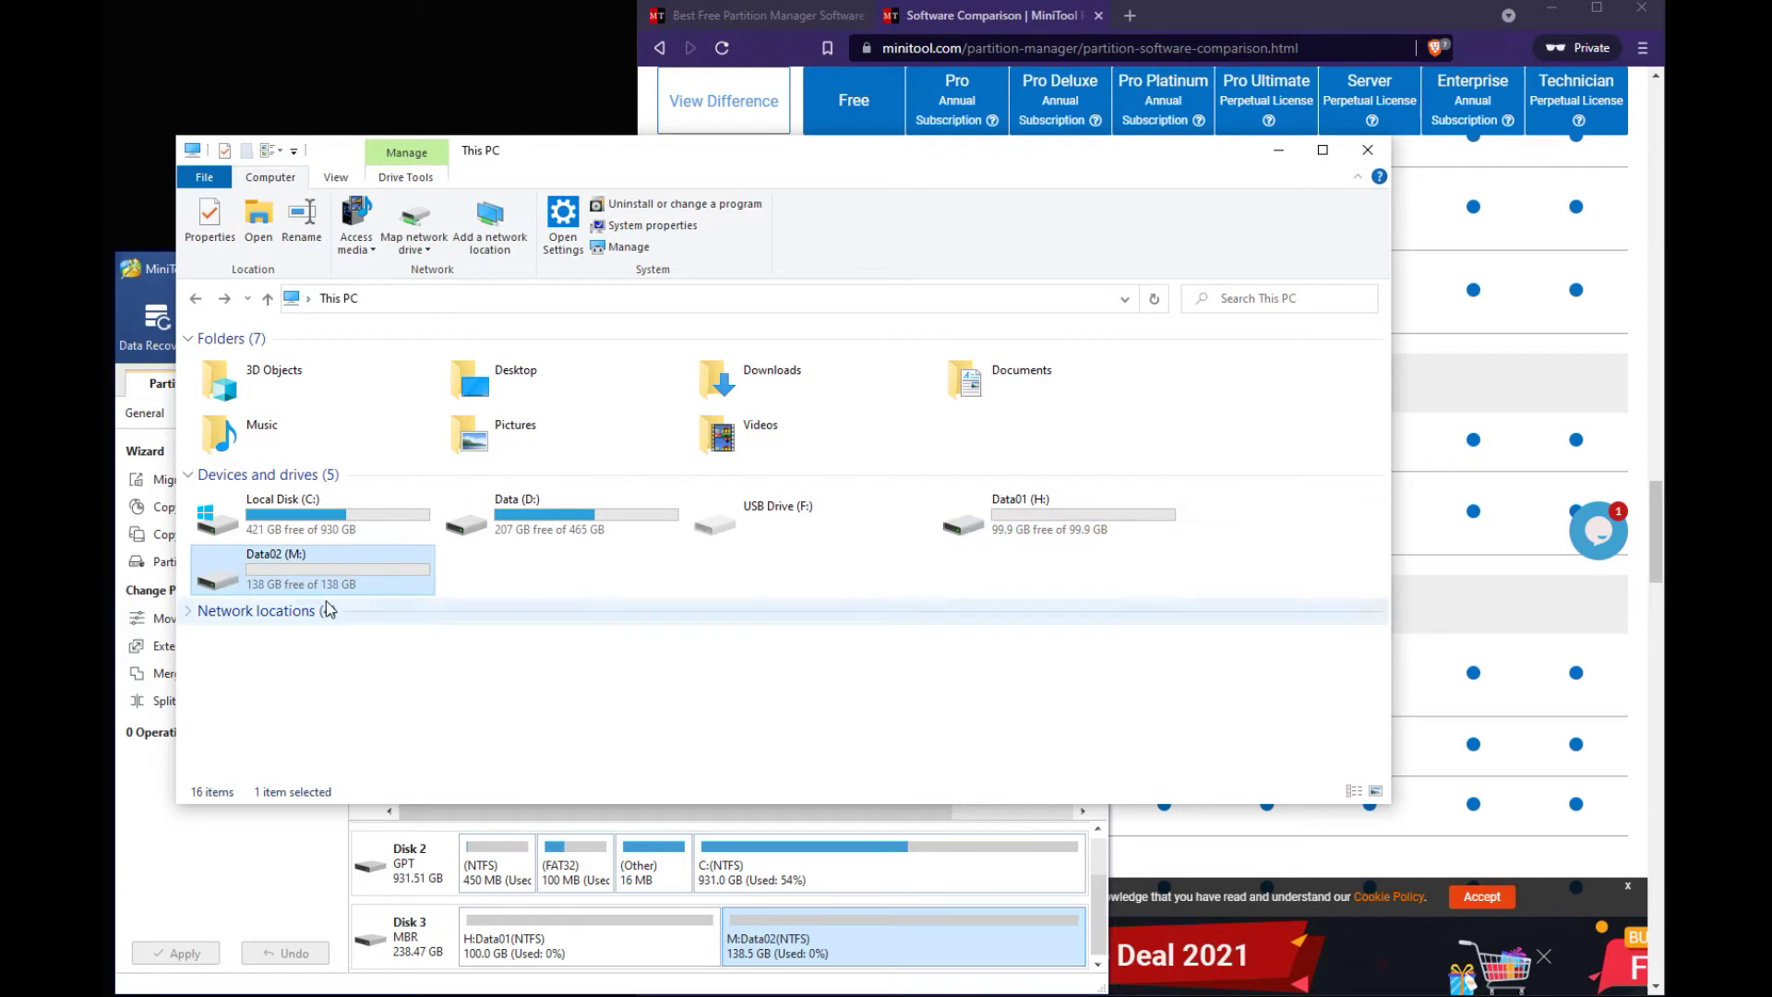
{"action": "left_click_drag", "start_coordinate": [626, 169], "coordinate": [769, 95]}
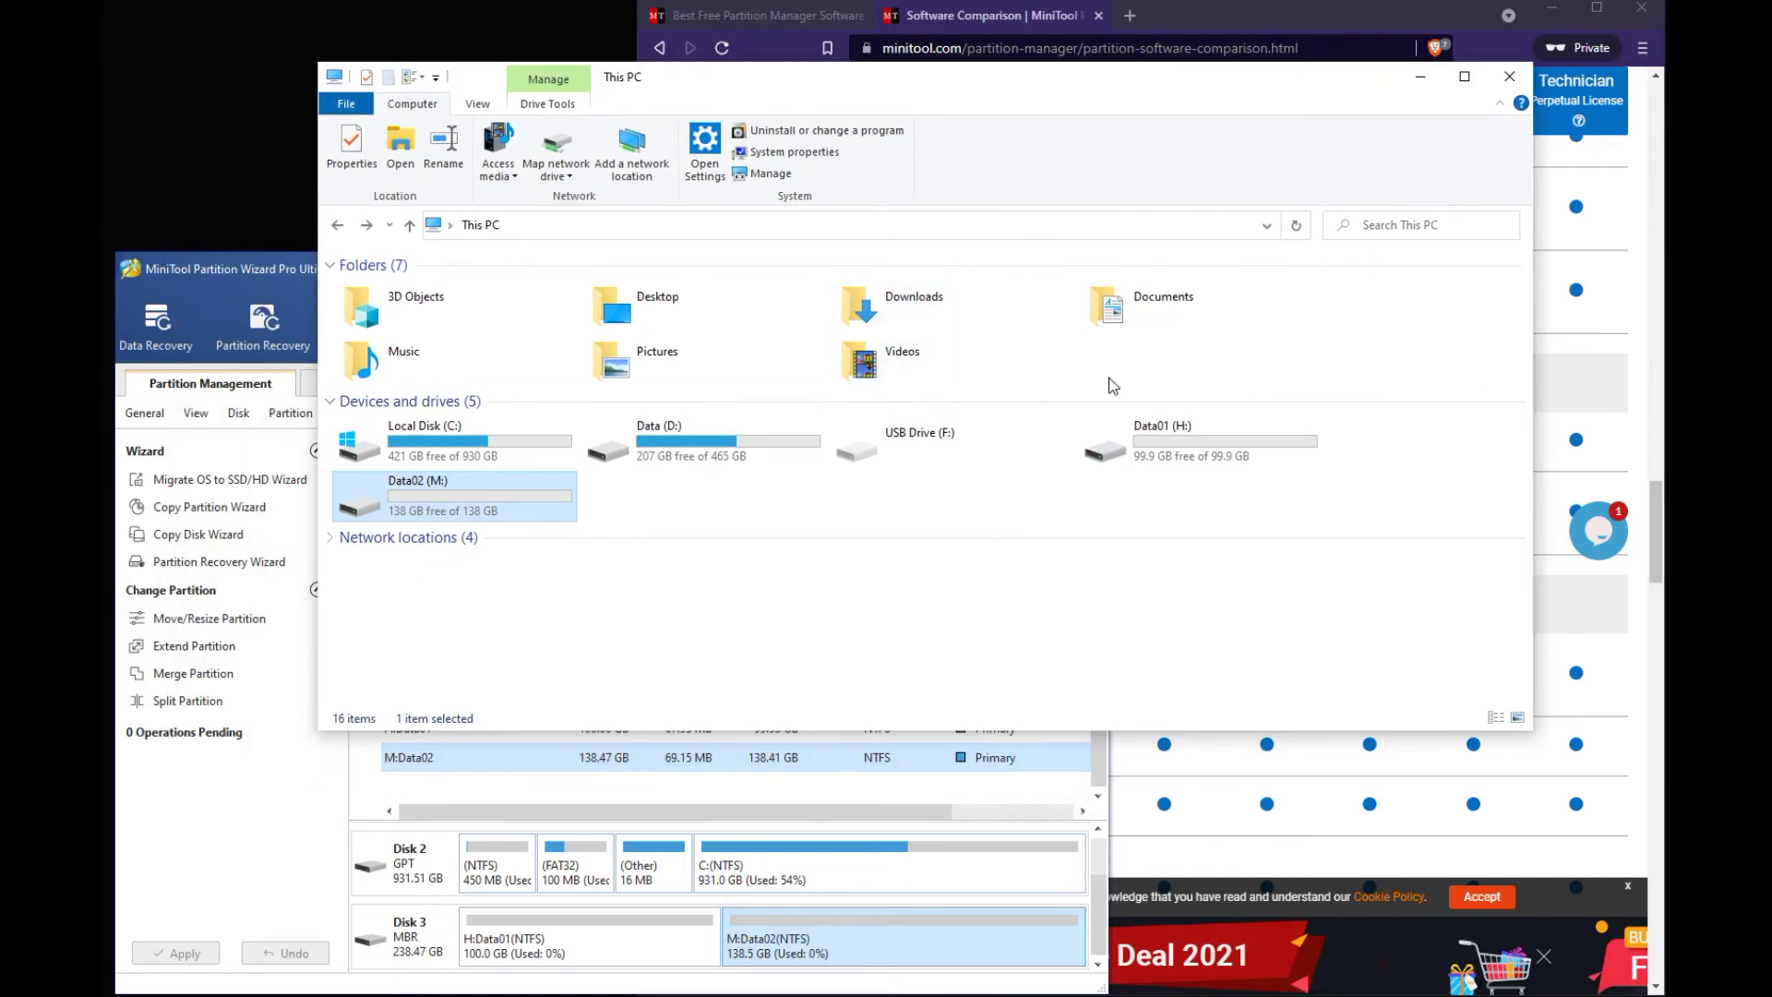
{"action": "double_click", "coordinate": [1150, 434]}
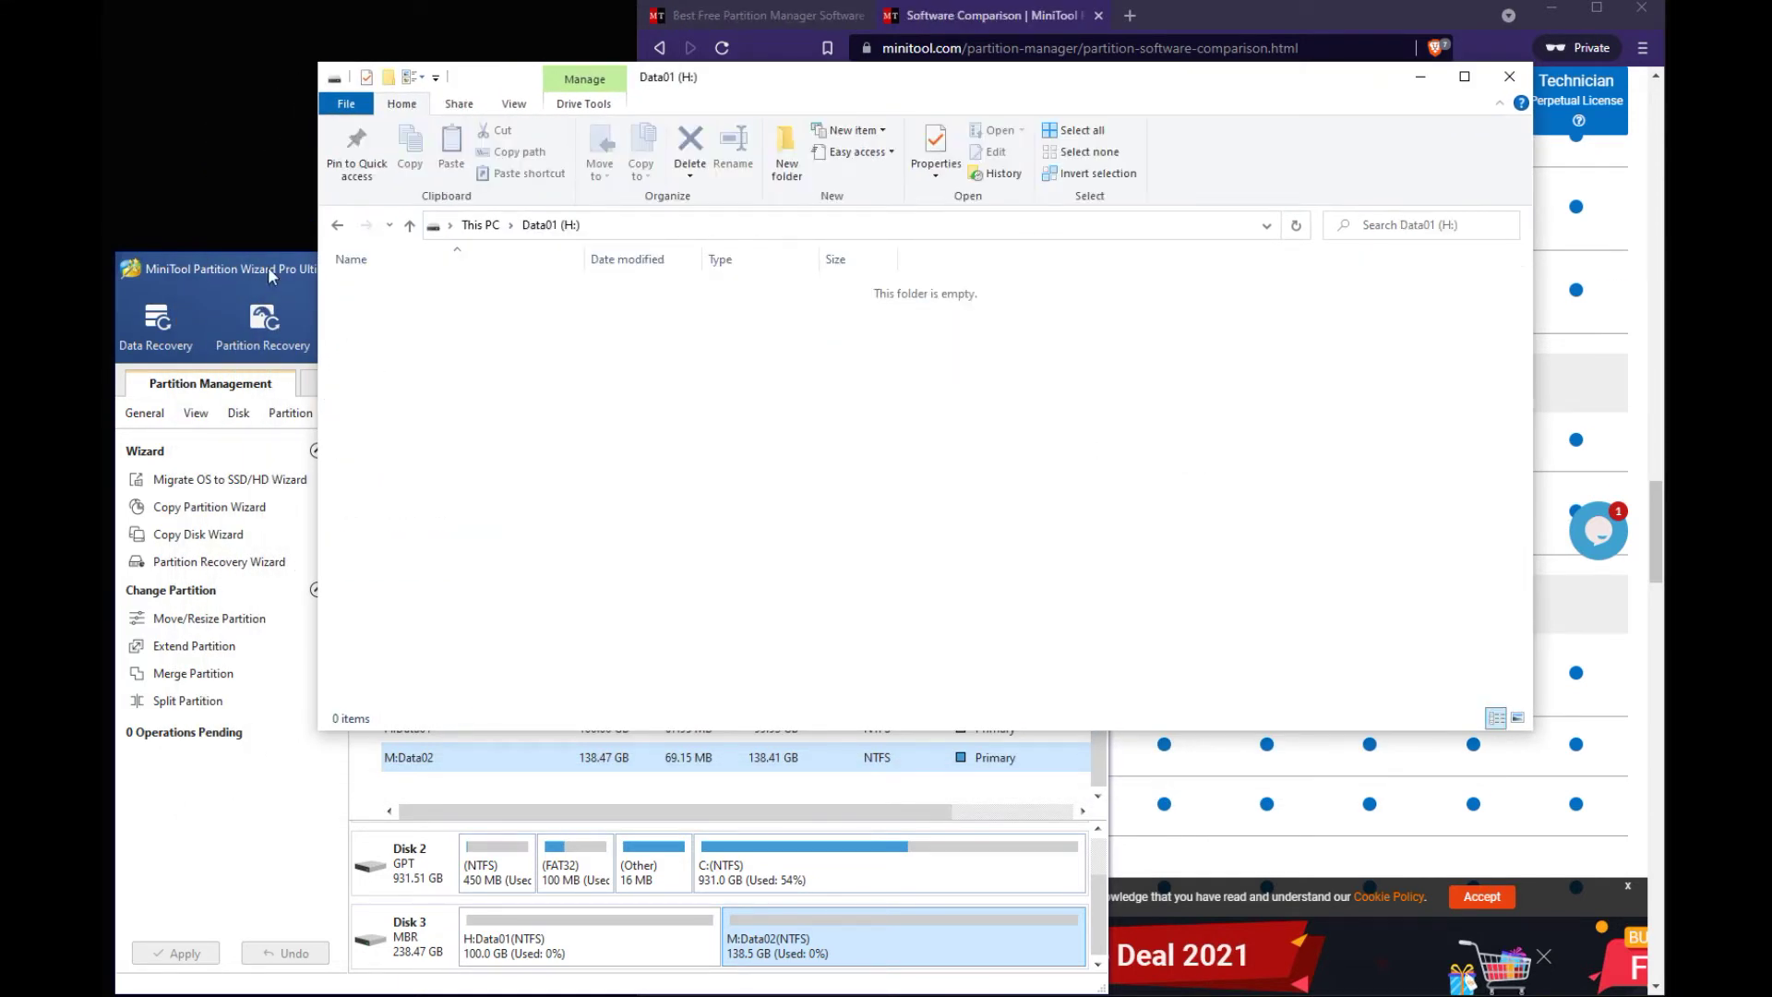
{"action": "left_click", "coordinate": [481, 224]}
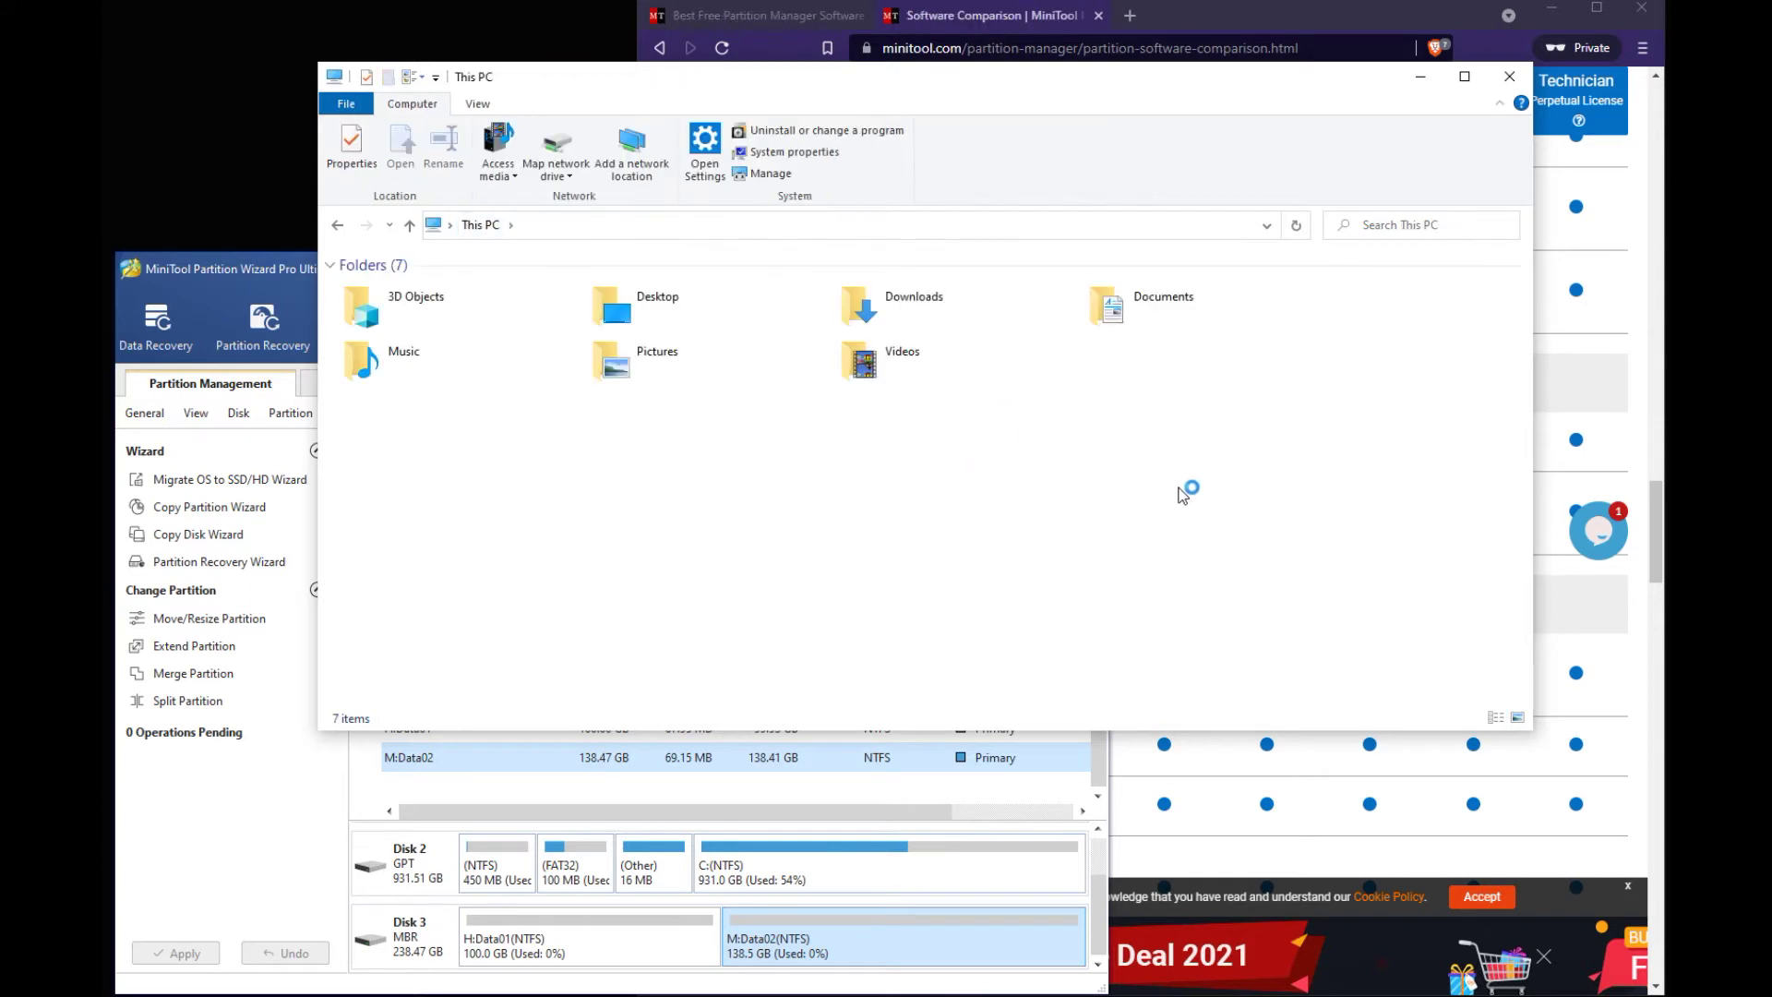
Mark the M:Data02 and H:Data01 partitions on Disk 3 for deletion.
{"action": "left_click", "coordinate": [255, 264]}
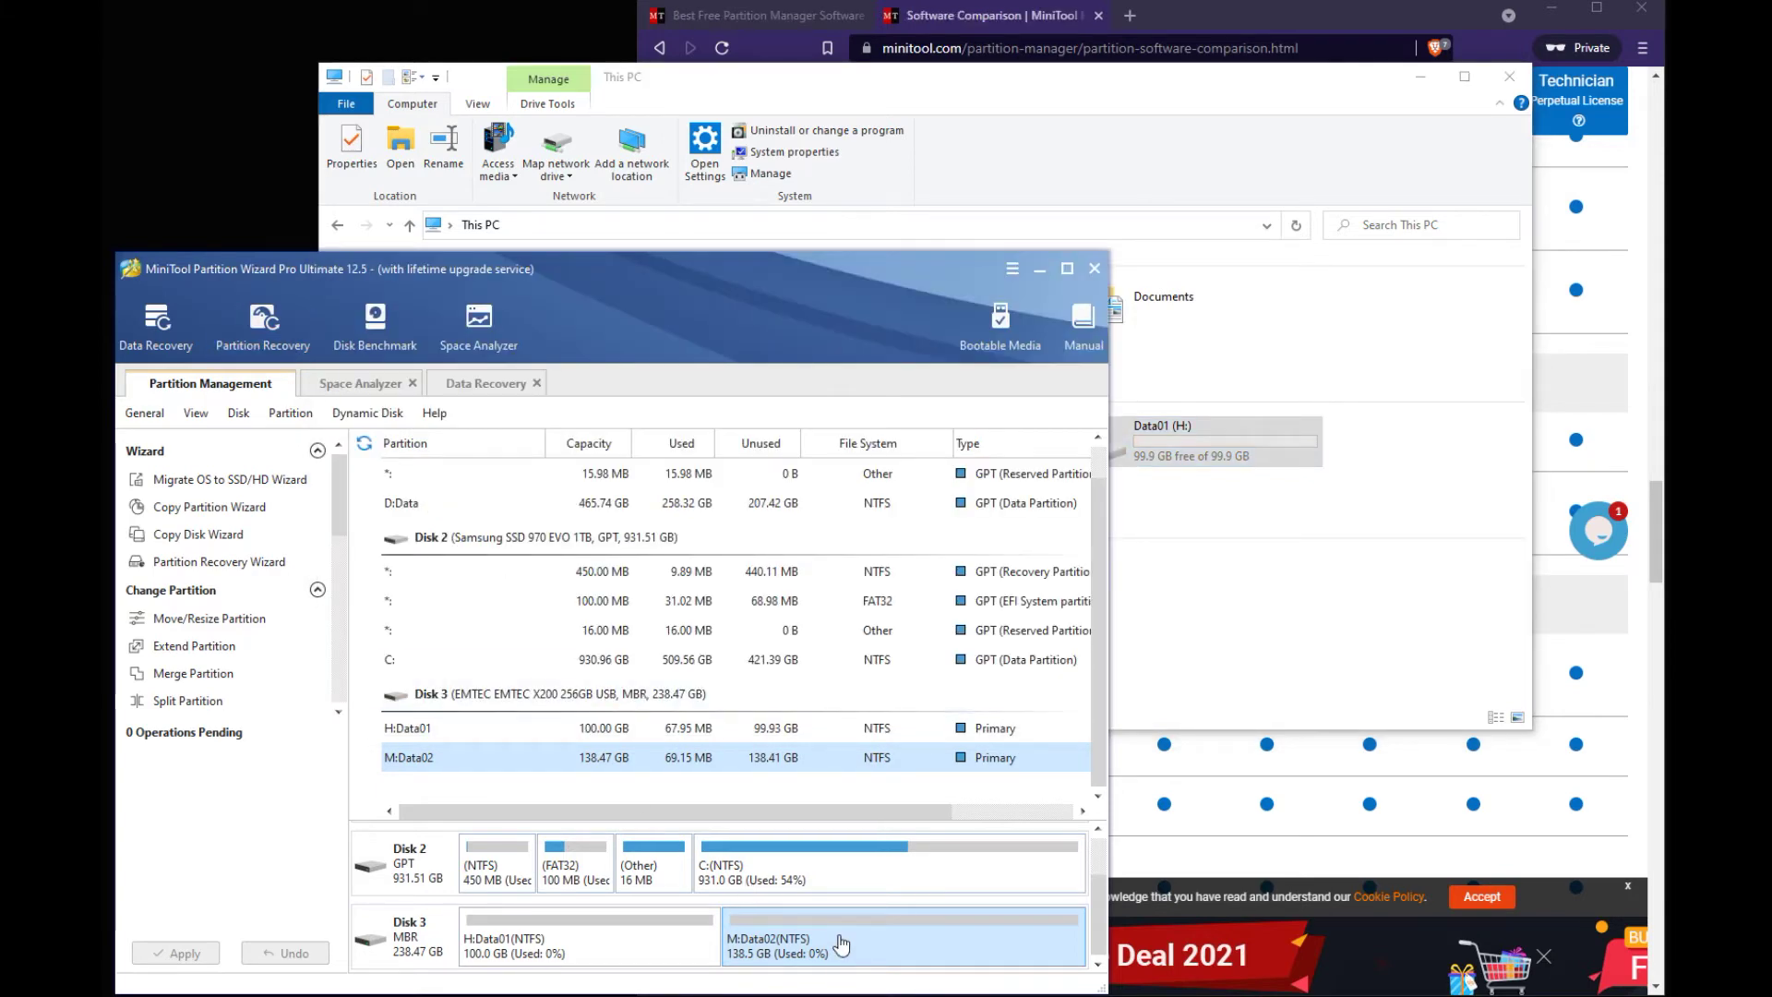
{"action": "right_click", "coordinate": [877, 936]}
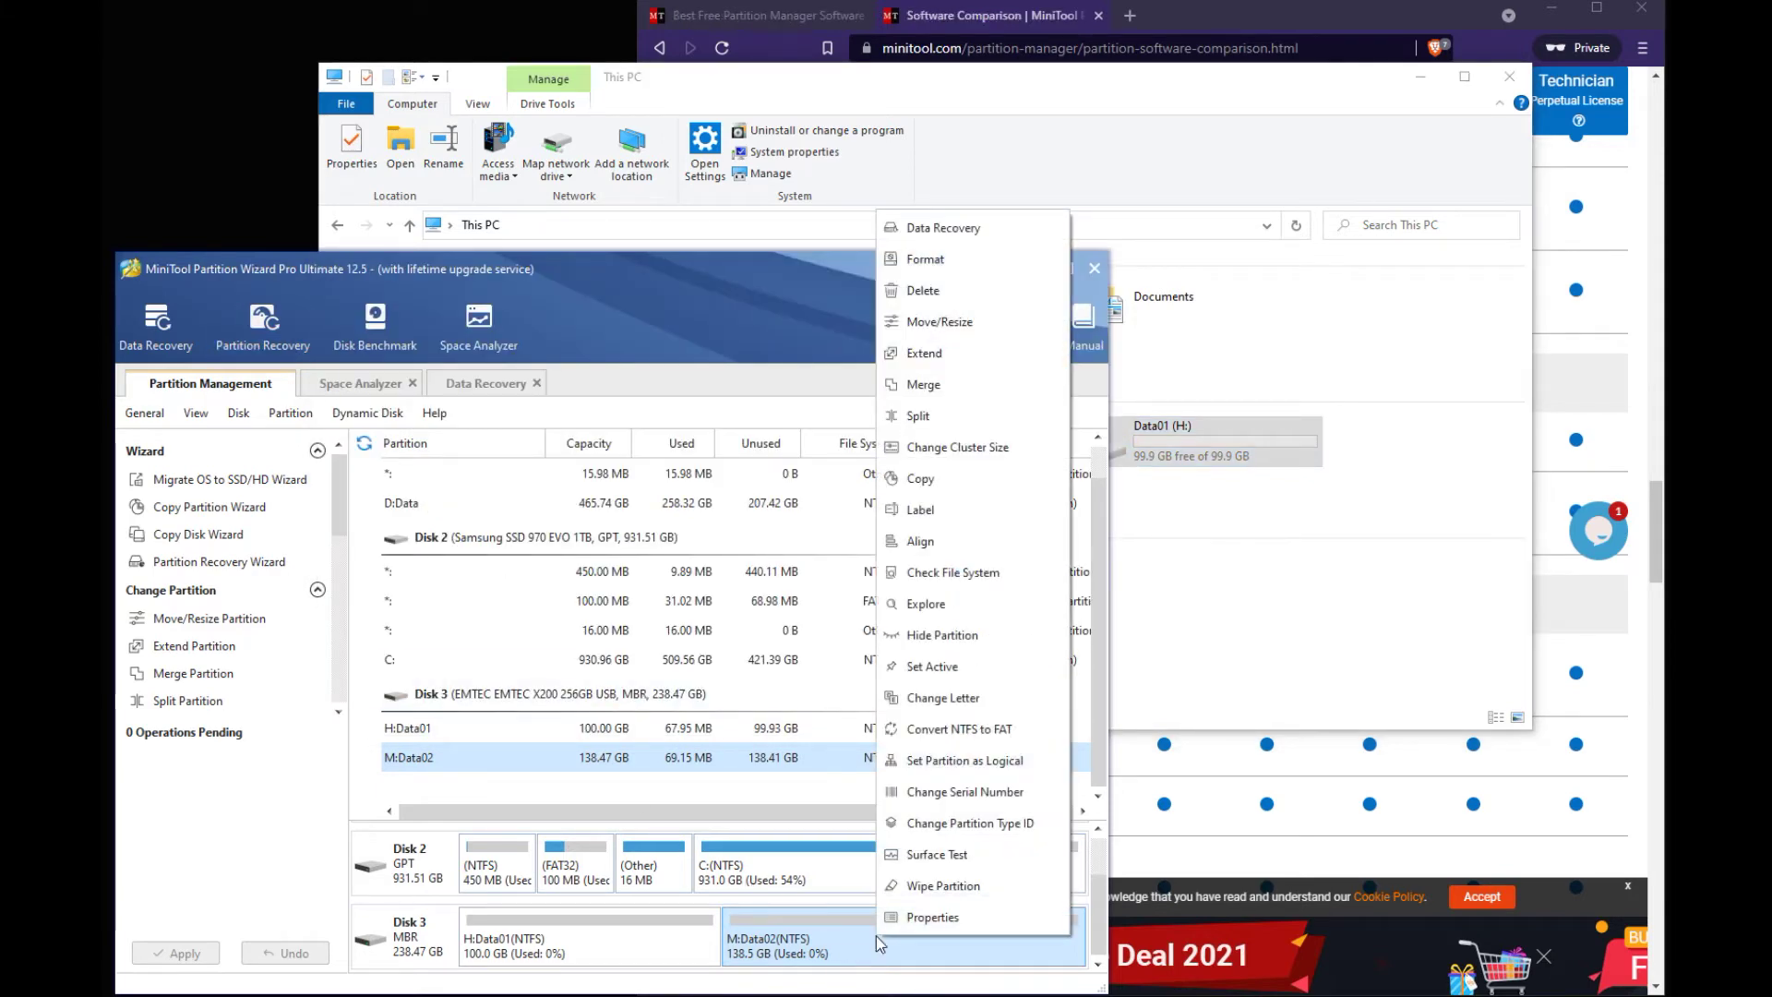
{"action": "left_click", "coordinate": [923, 290]}
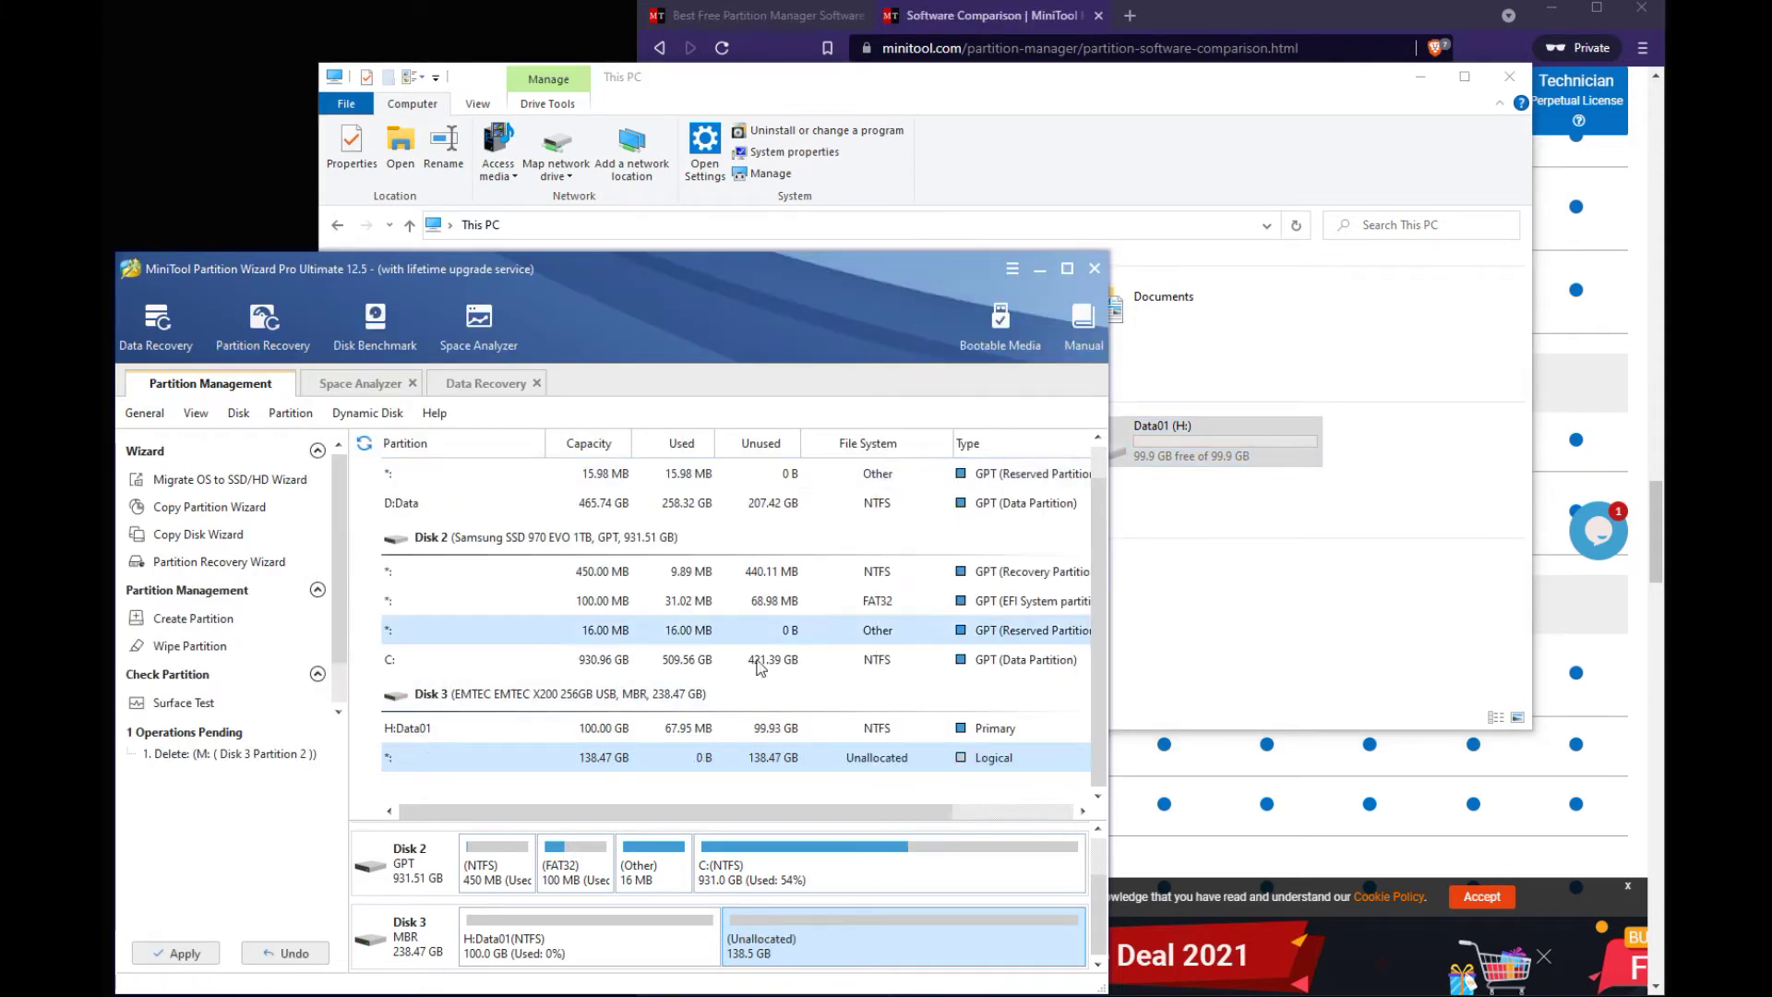
{"action": "right_click", "coordinate": [604, 940]}
{"action": "left_click", "coordinate": [667, 290]}
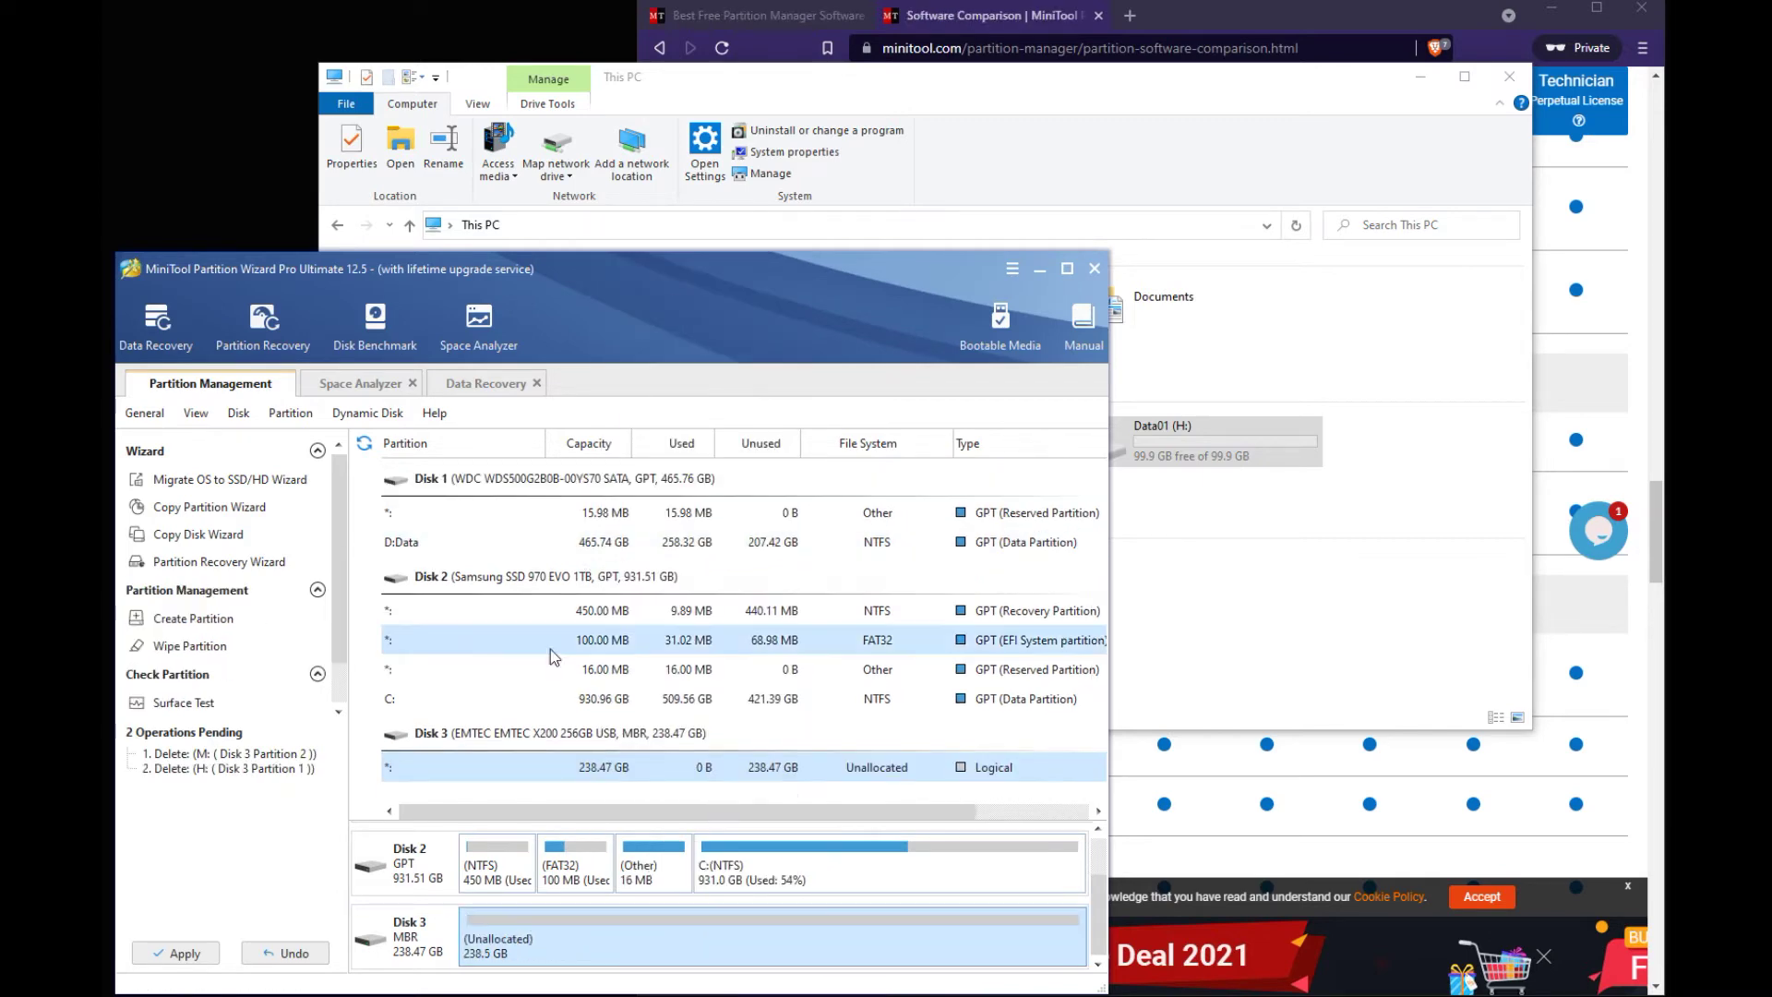
Apply the two deletions, close the This PC window, and dismiss the success message.
{"action": "left_click", "coordinate": [195, 953]}
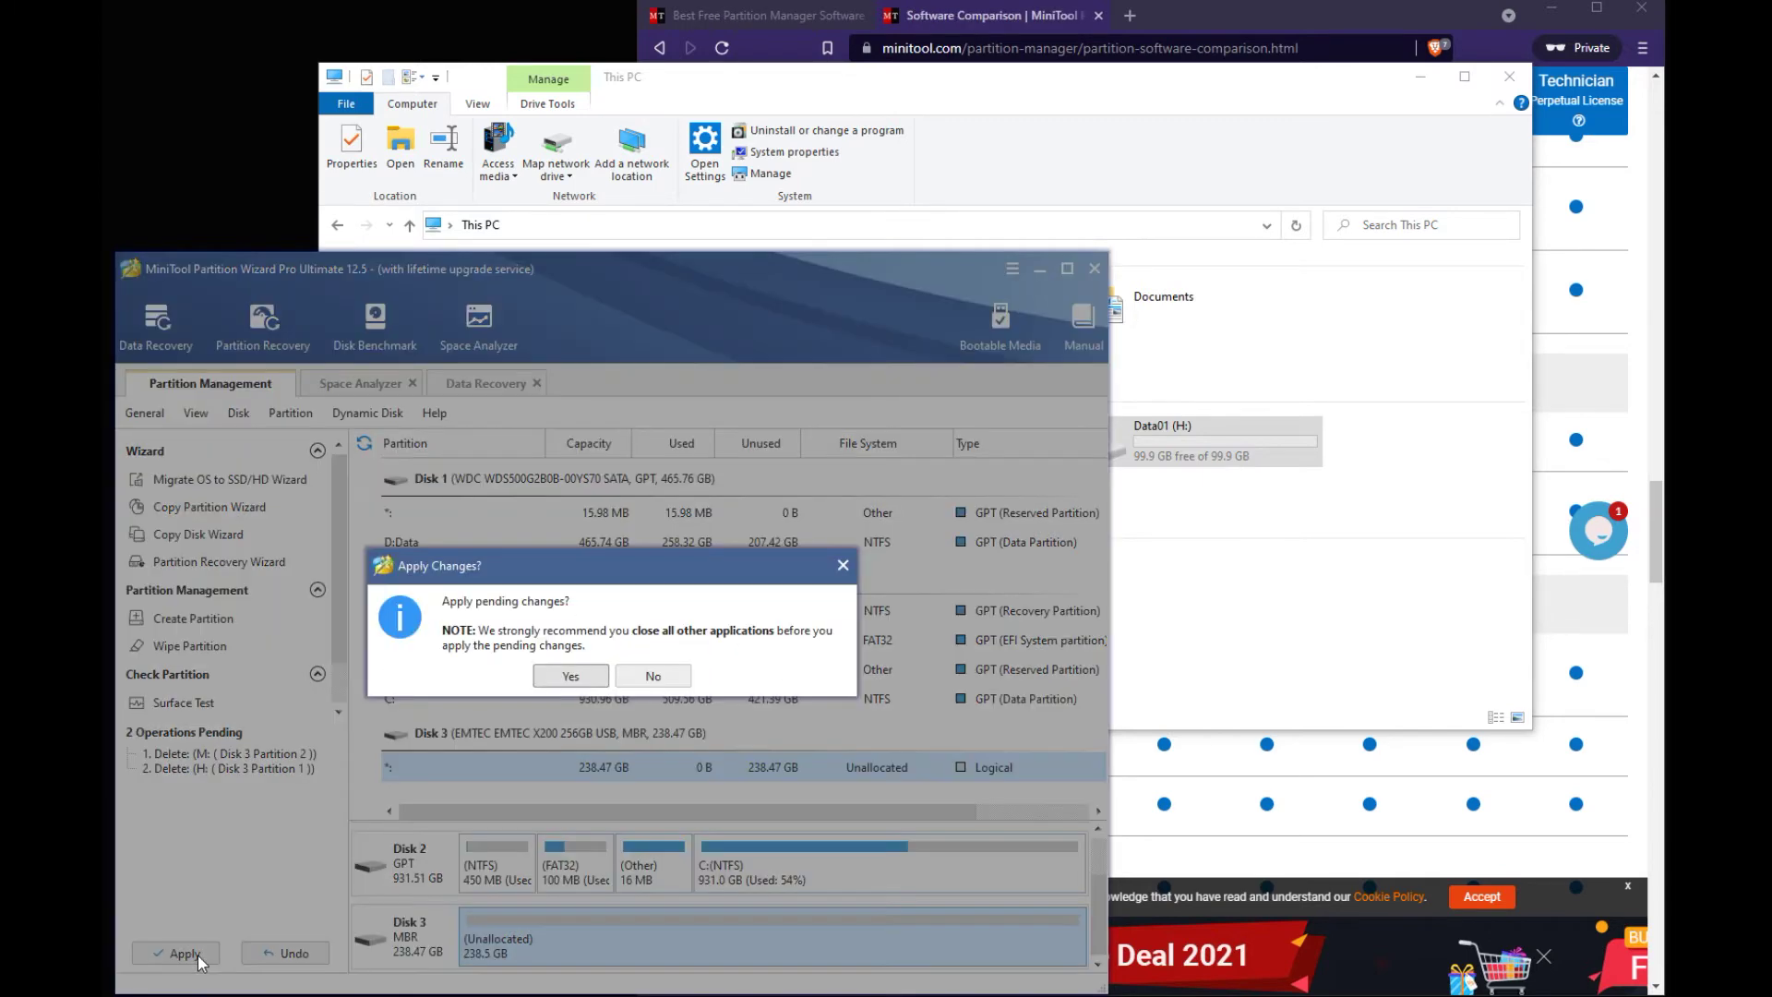
{"action": "left_click", "coordinate": [570, 675]}
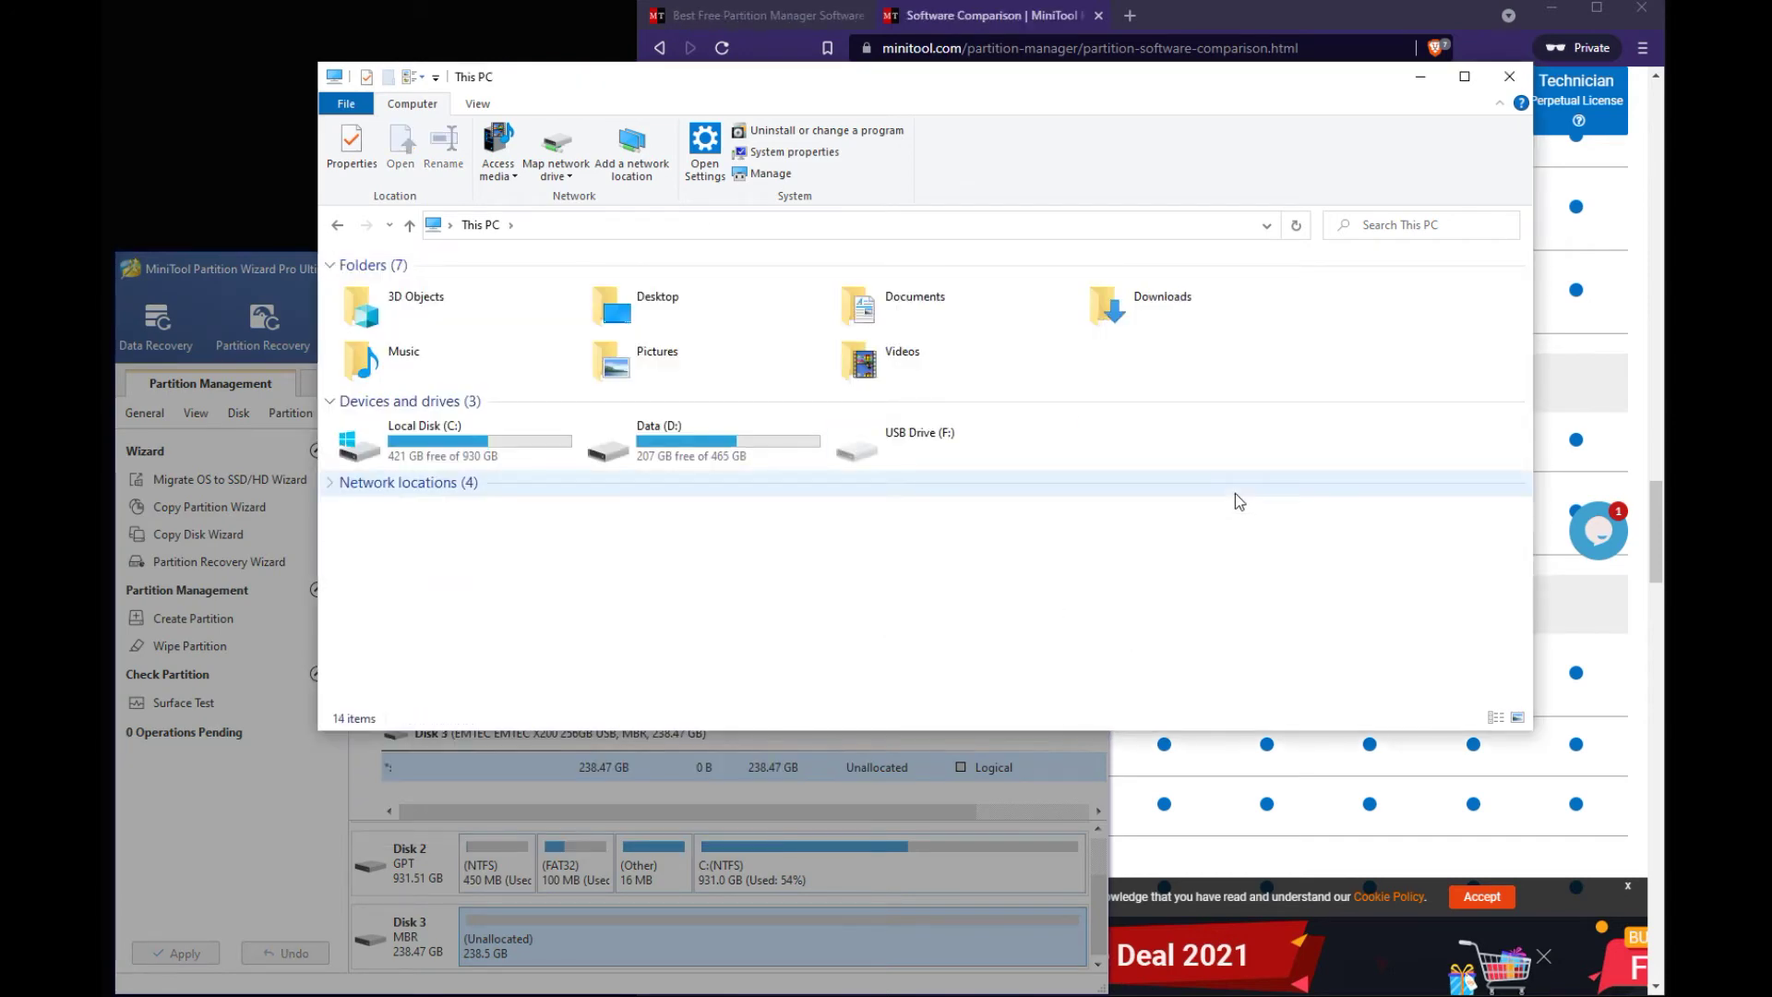
{"action": "left_click", "coordinate": [1509, 77]}
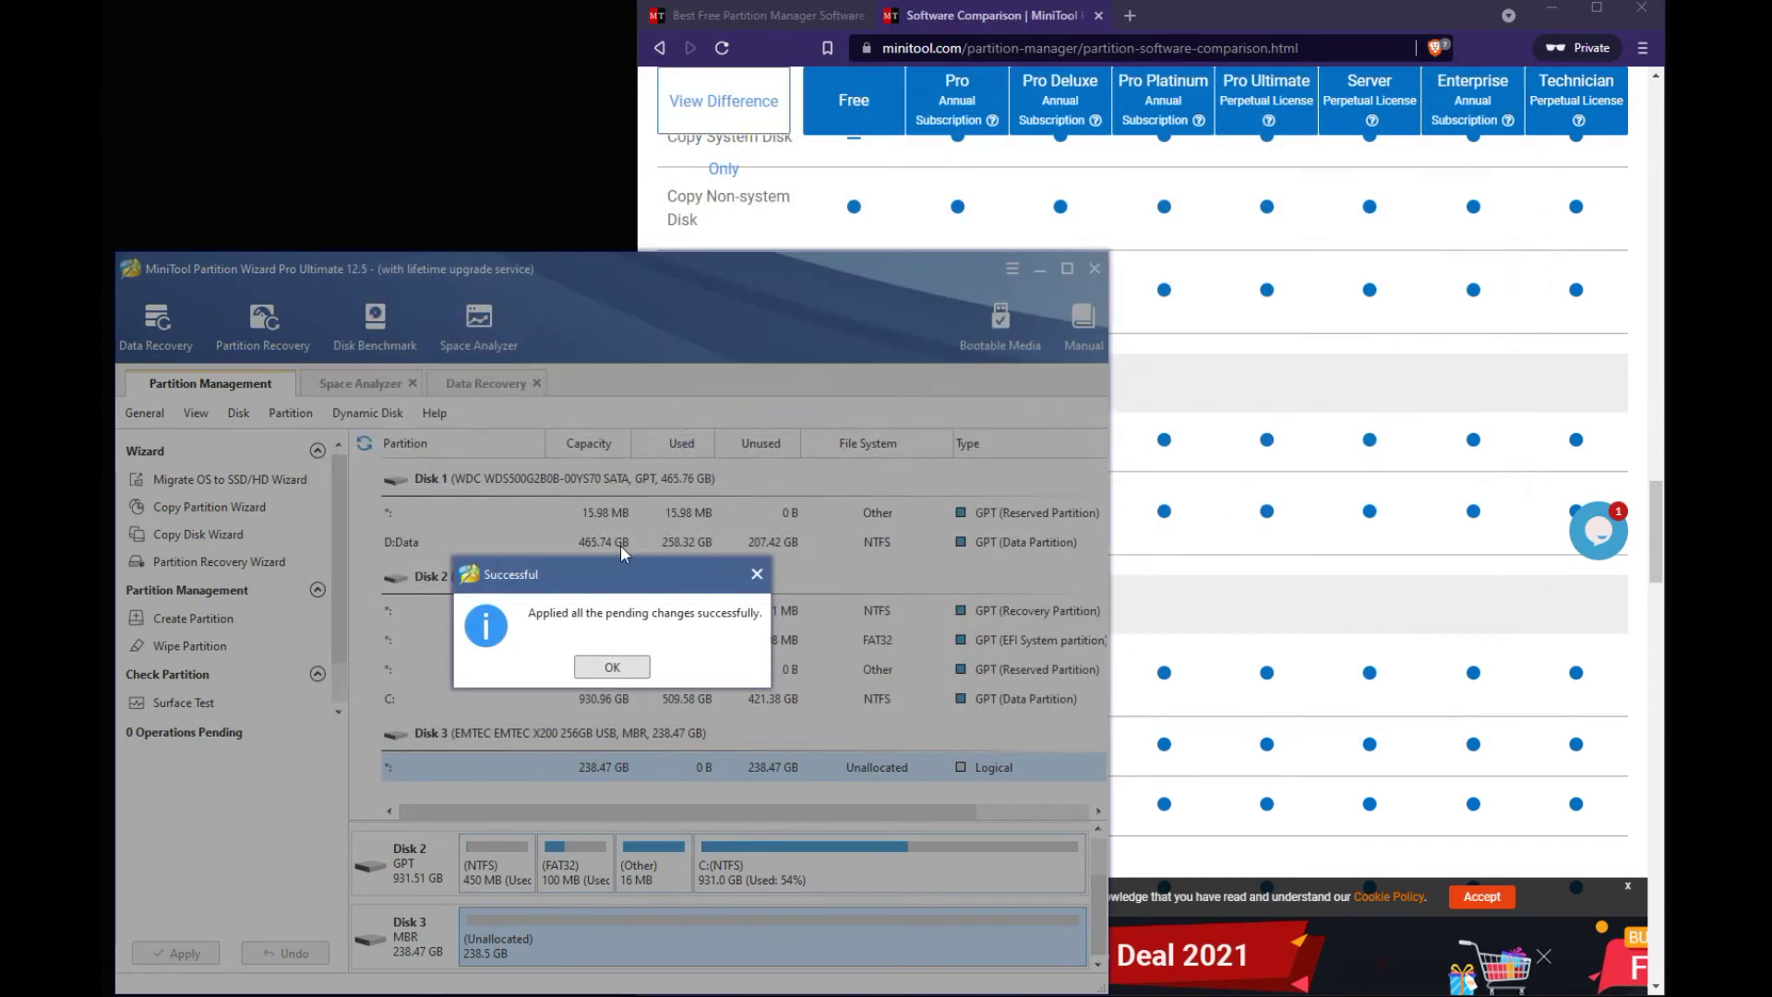
{"action": "left_click", "coordinate": [612, 667]}
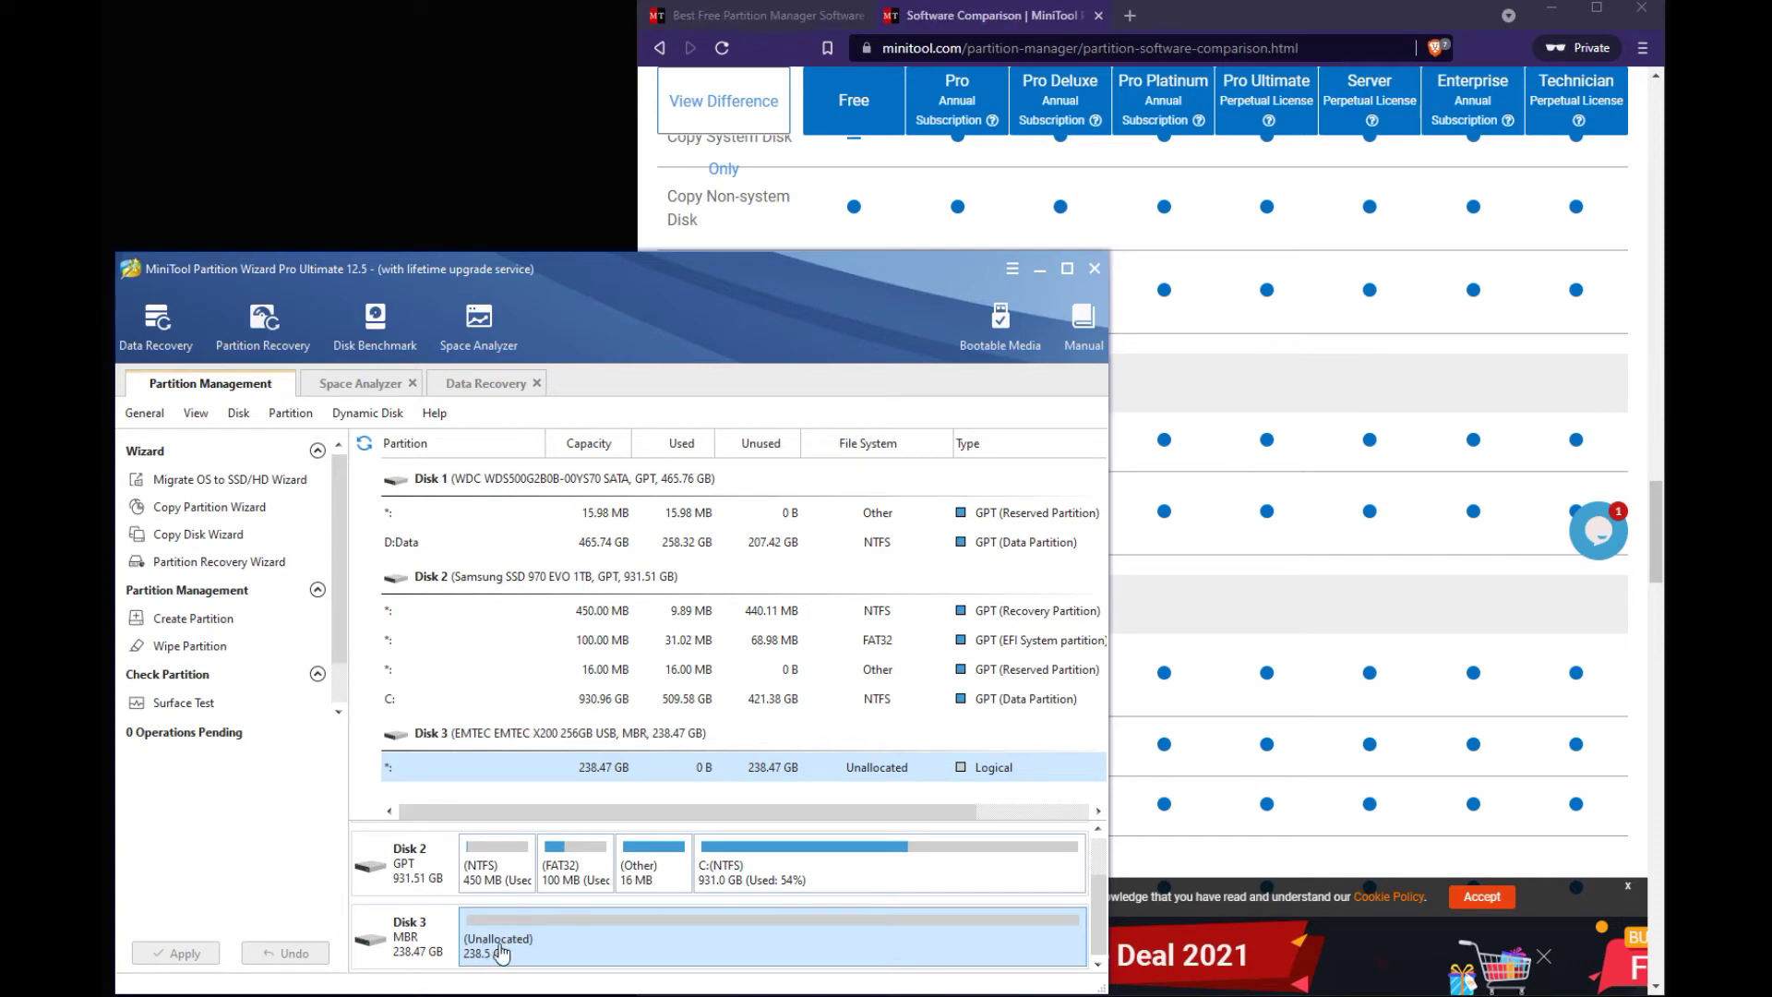
Set Disk 3's 238.47 GB unallocated space to be wiped with DoD 5220.22-M (3 passes).
{"action": "left_click", "coordinate": [238, 648]}
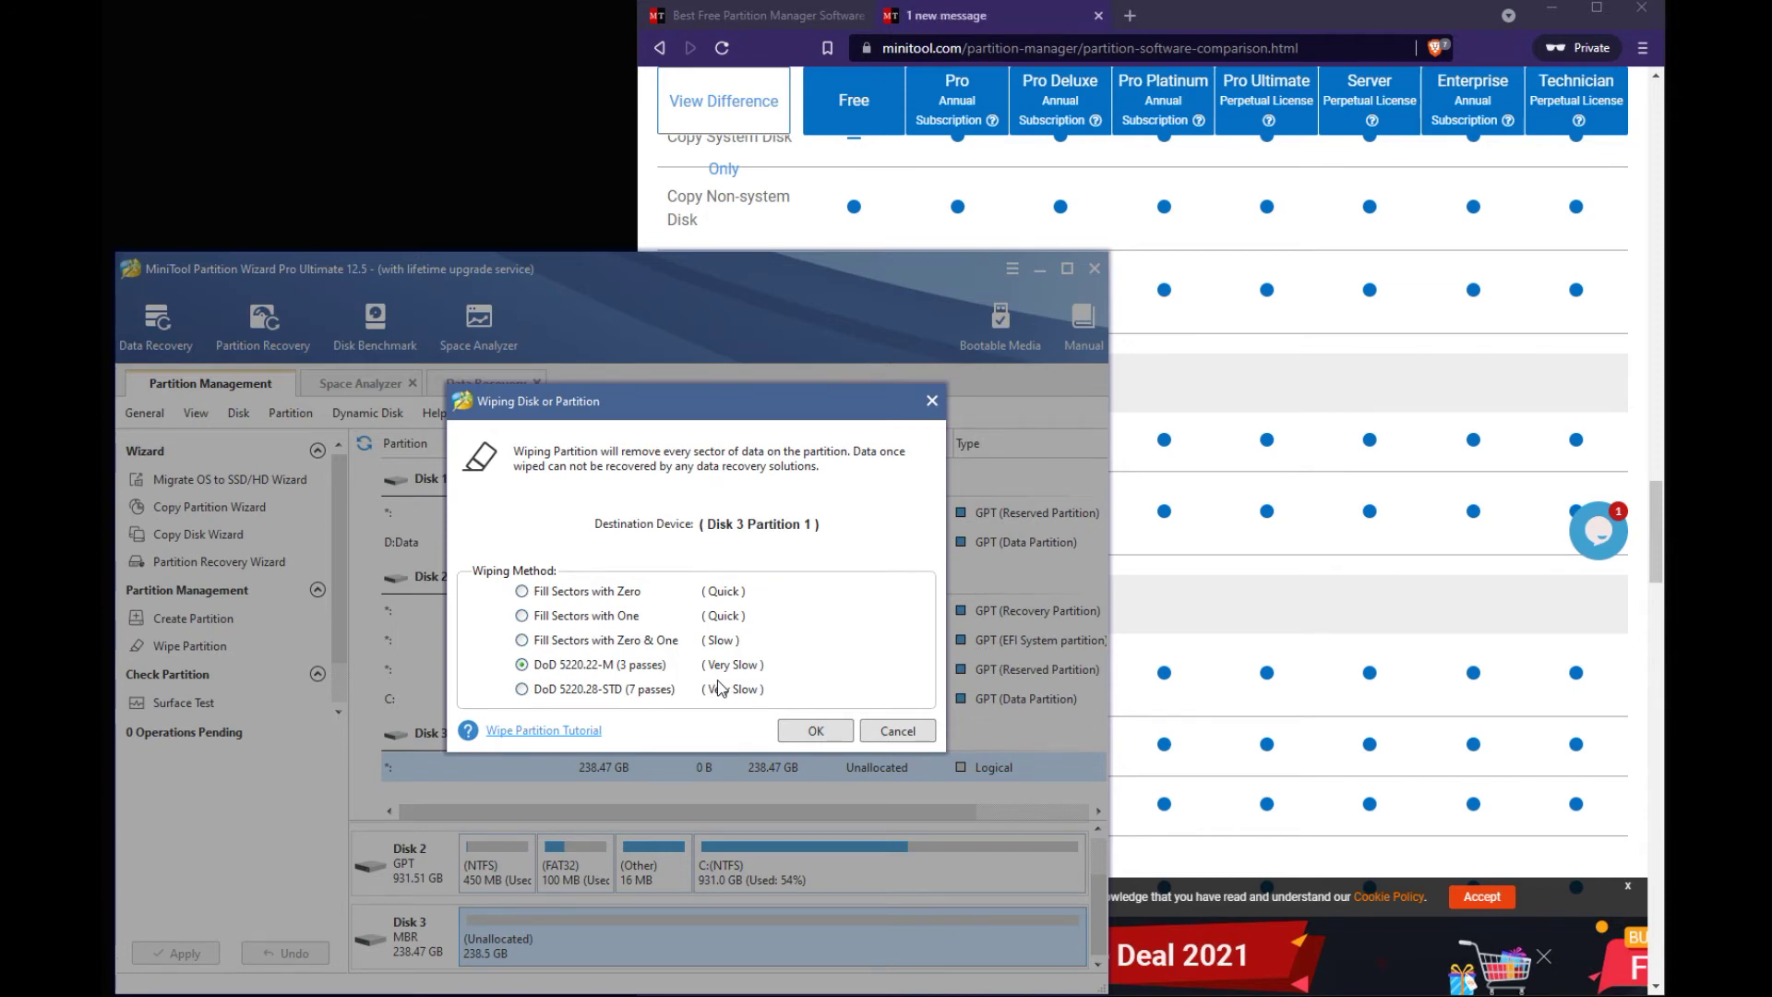
{"action": "left_click", "coordinate": [826, 737]}
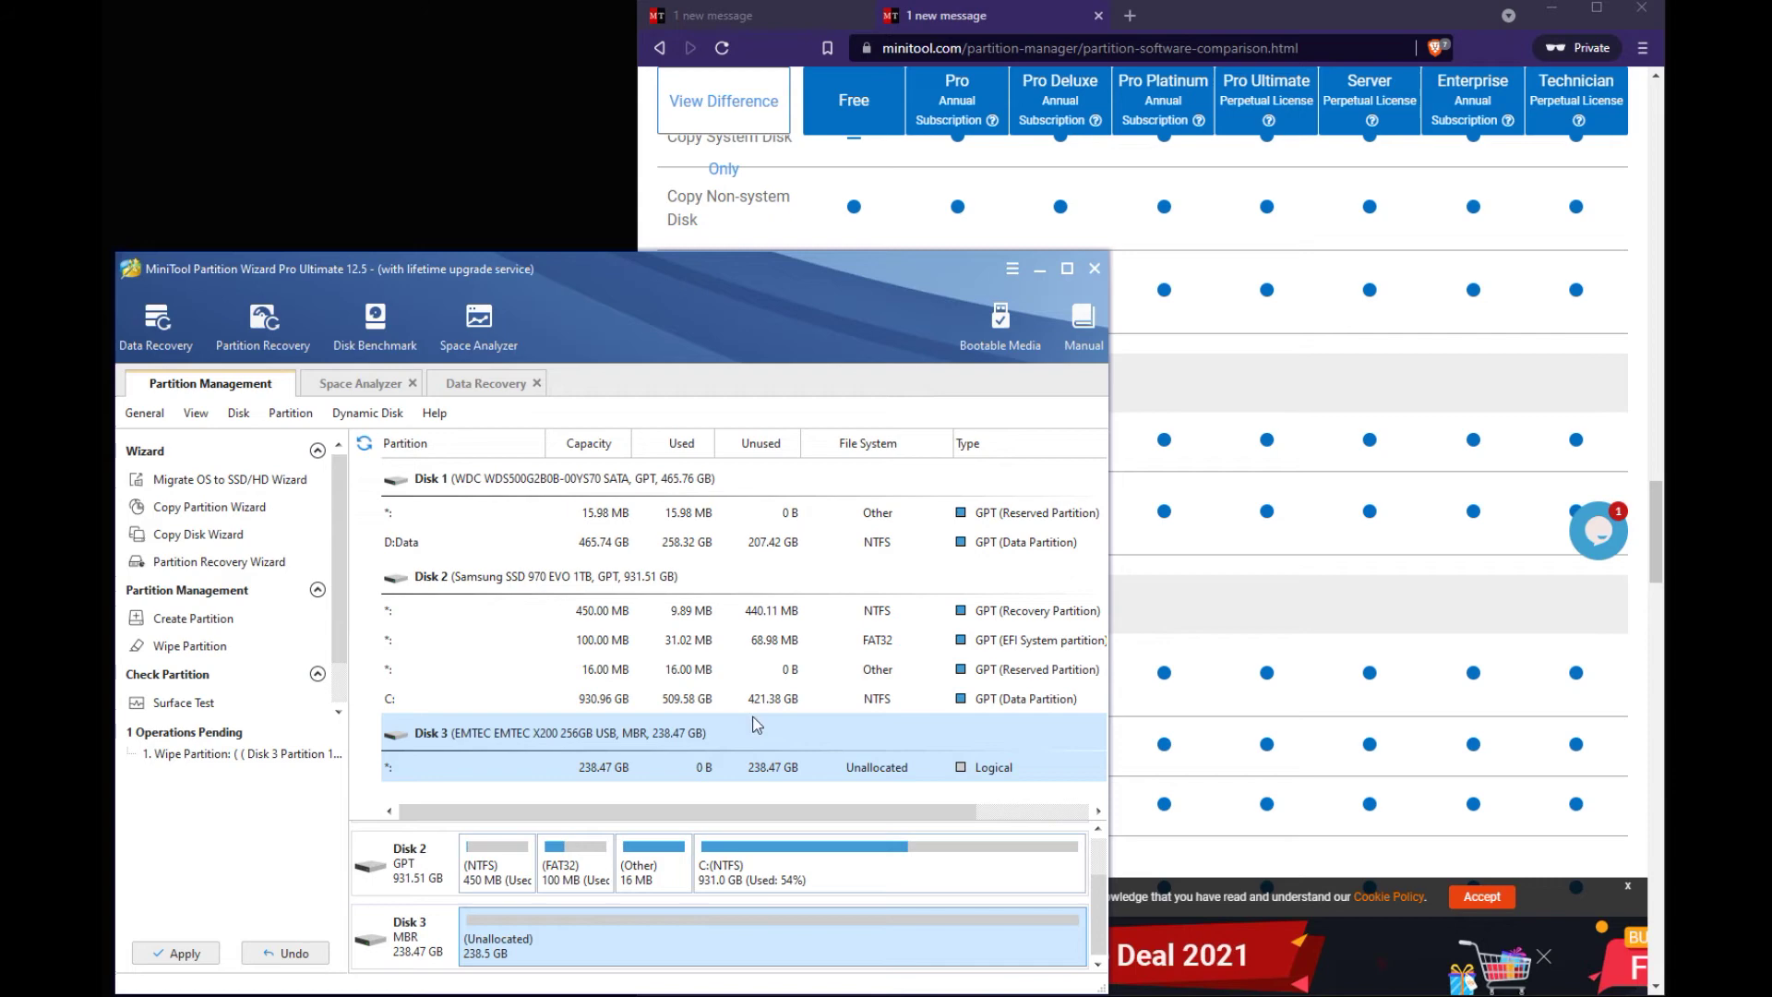
{"action": "scroll", "coordinate": [341, 571], "scroll_direction": "down", "scroll_amount": 1}
{"action": "scroll", "coordinate": [338, 572], "scroll_direction": "up", "scroll_amount": 1}
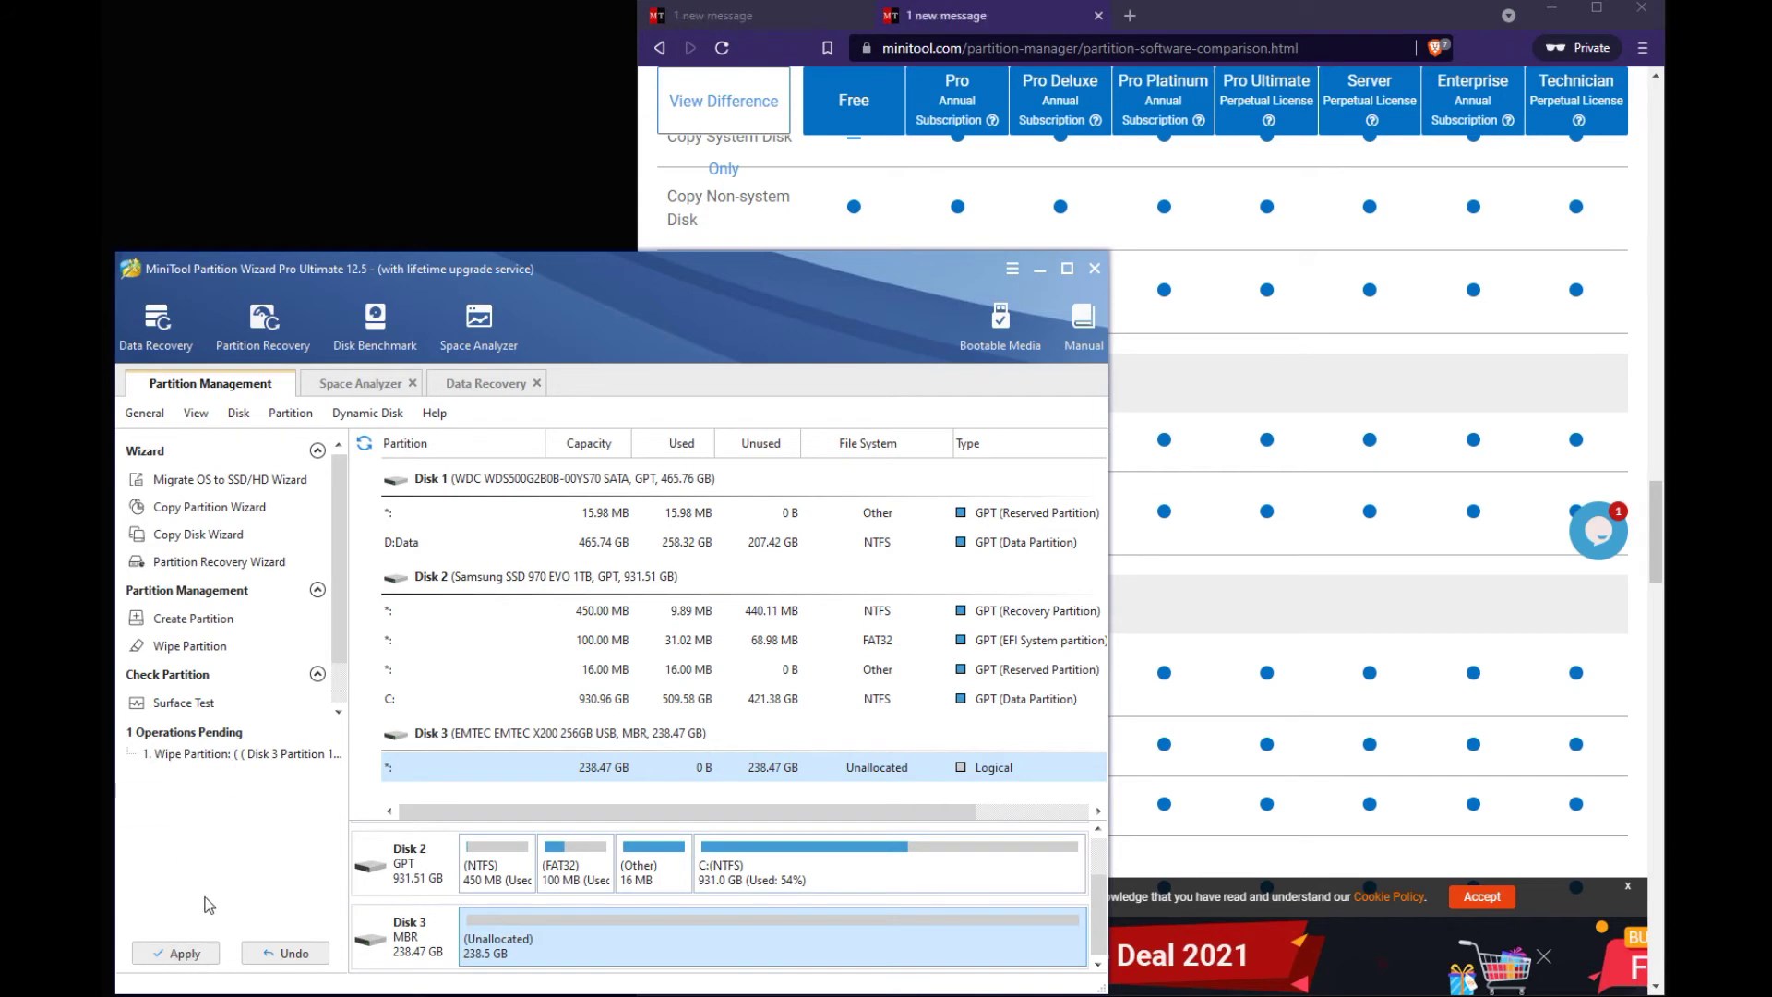
Start the queued DoD wipe, then cancel it from the progress dialog.
{"action": "left_click", "coordinate": [205, 941]}
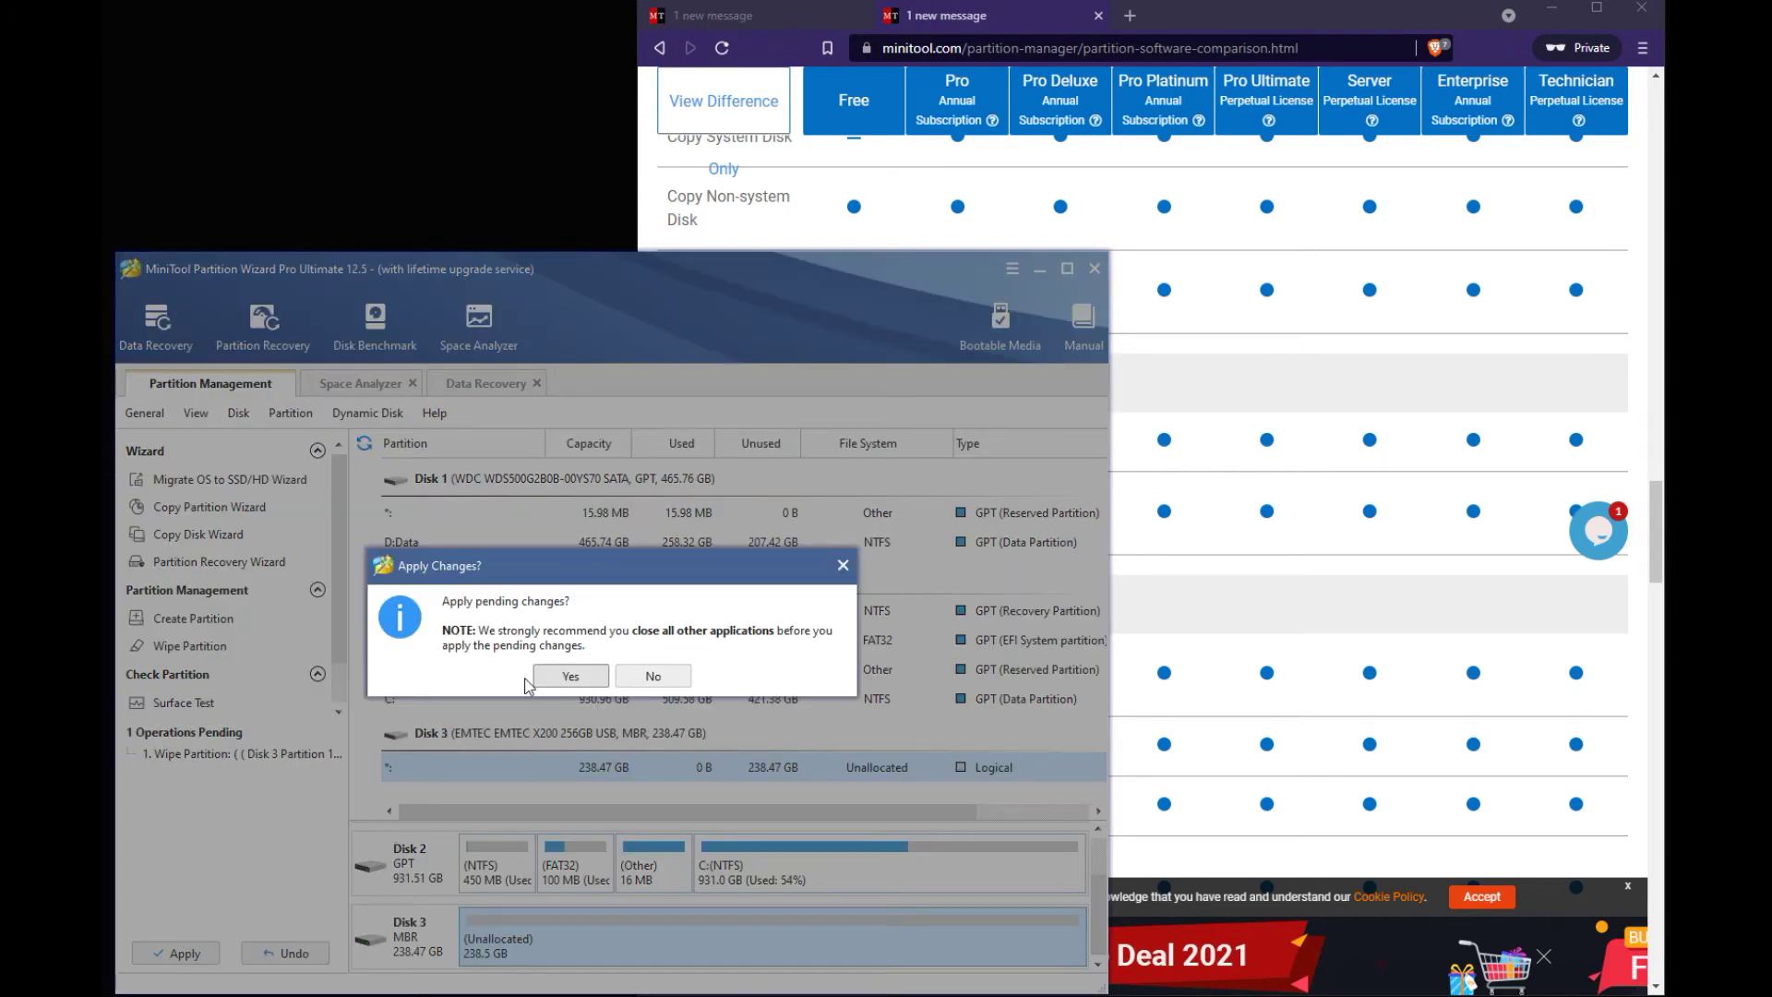
{"action": "left_click", "coordinate": [554, 679]}
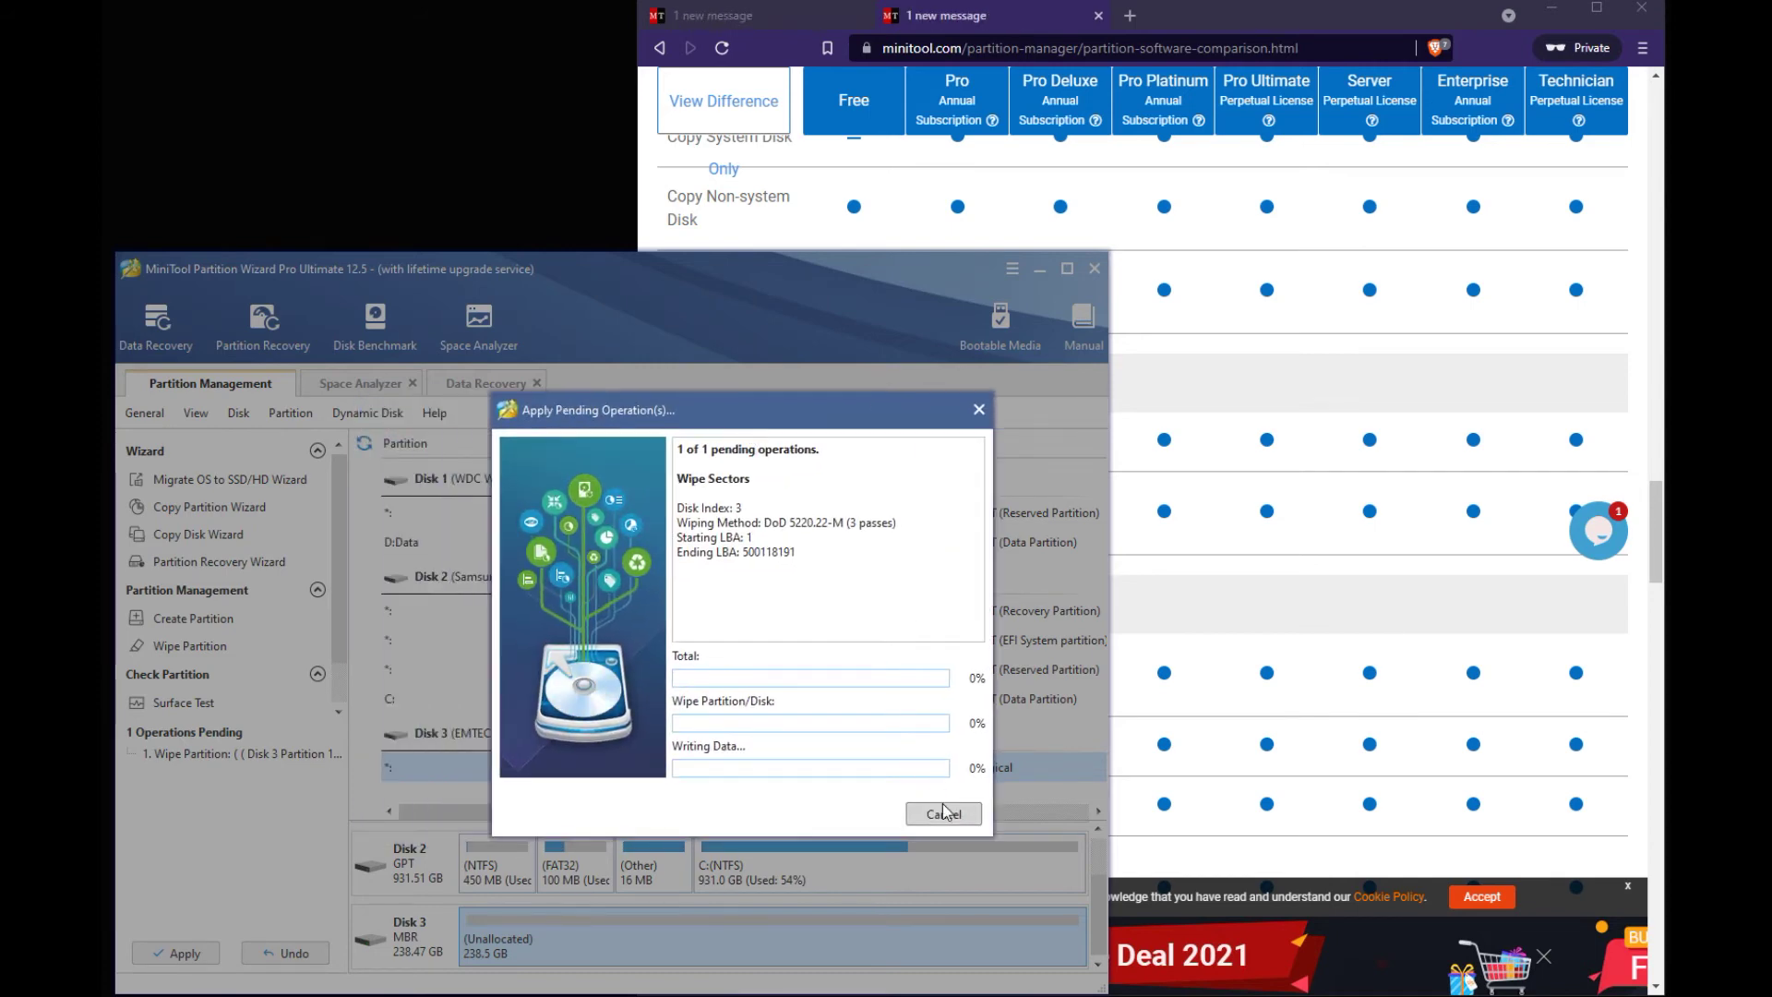
{"action": "left_click", "coordinate": [943, 811]}
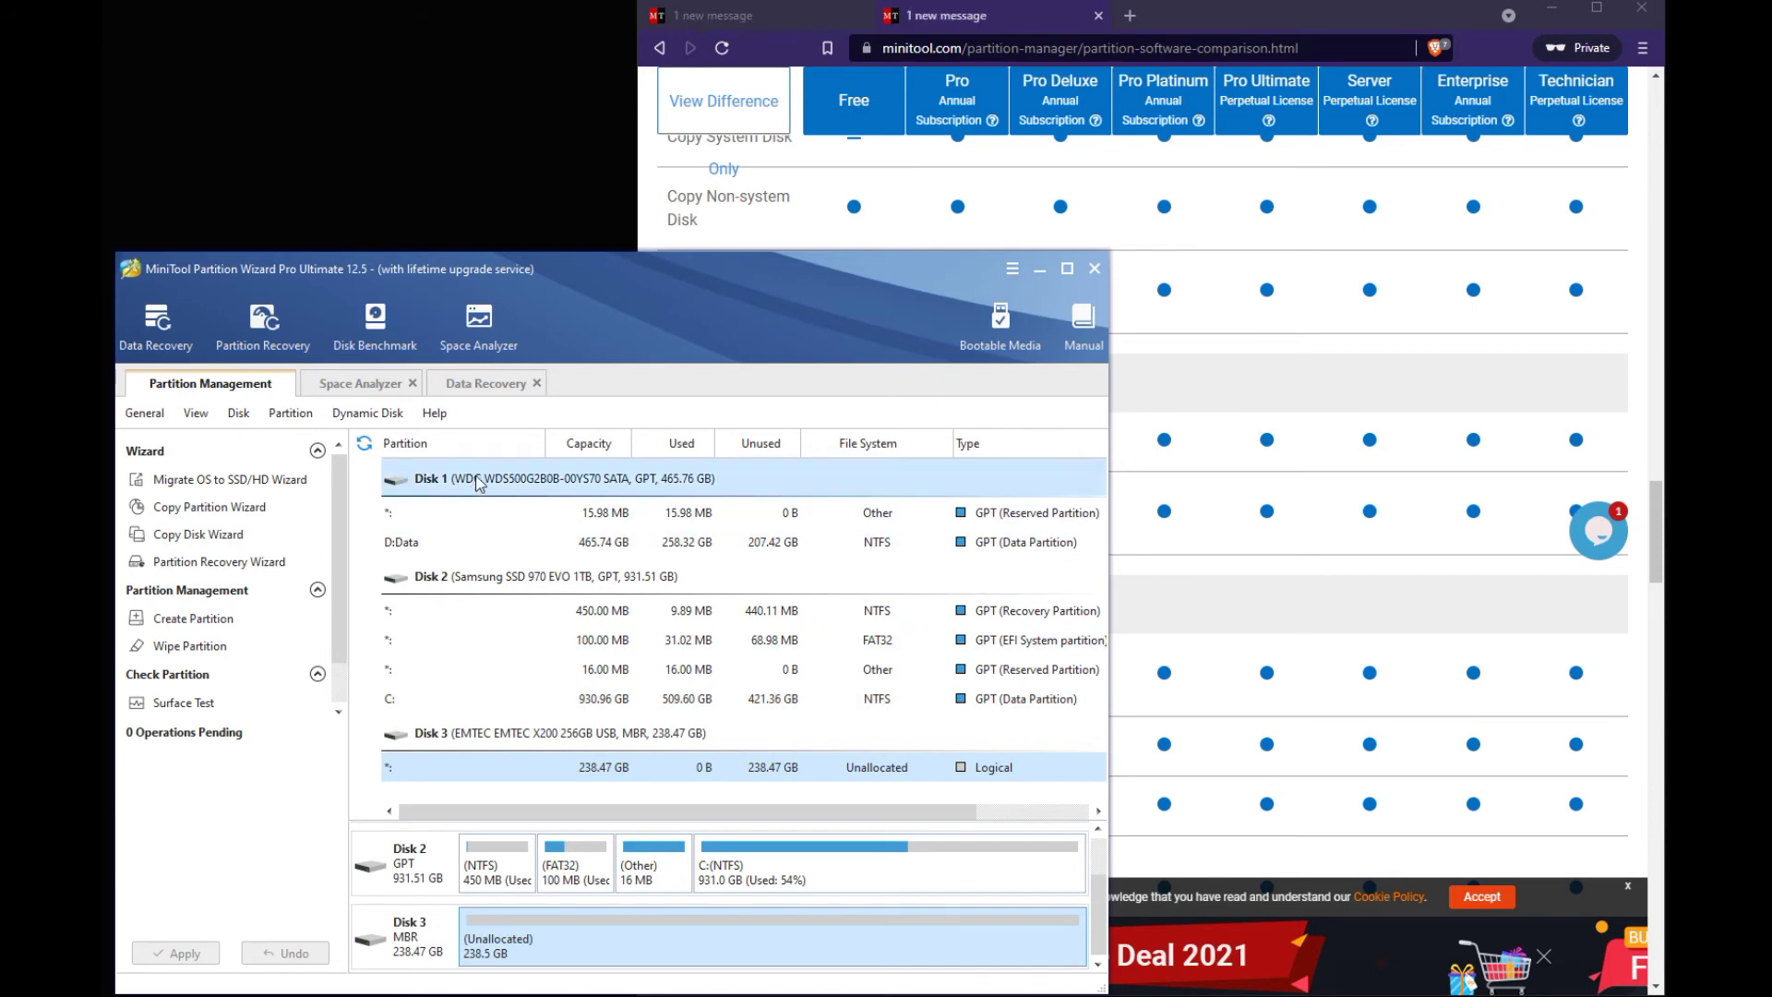
{"action": "left_click", "coordinate": [369, 399]}
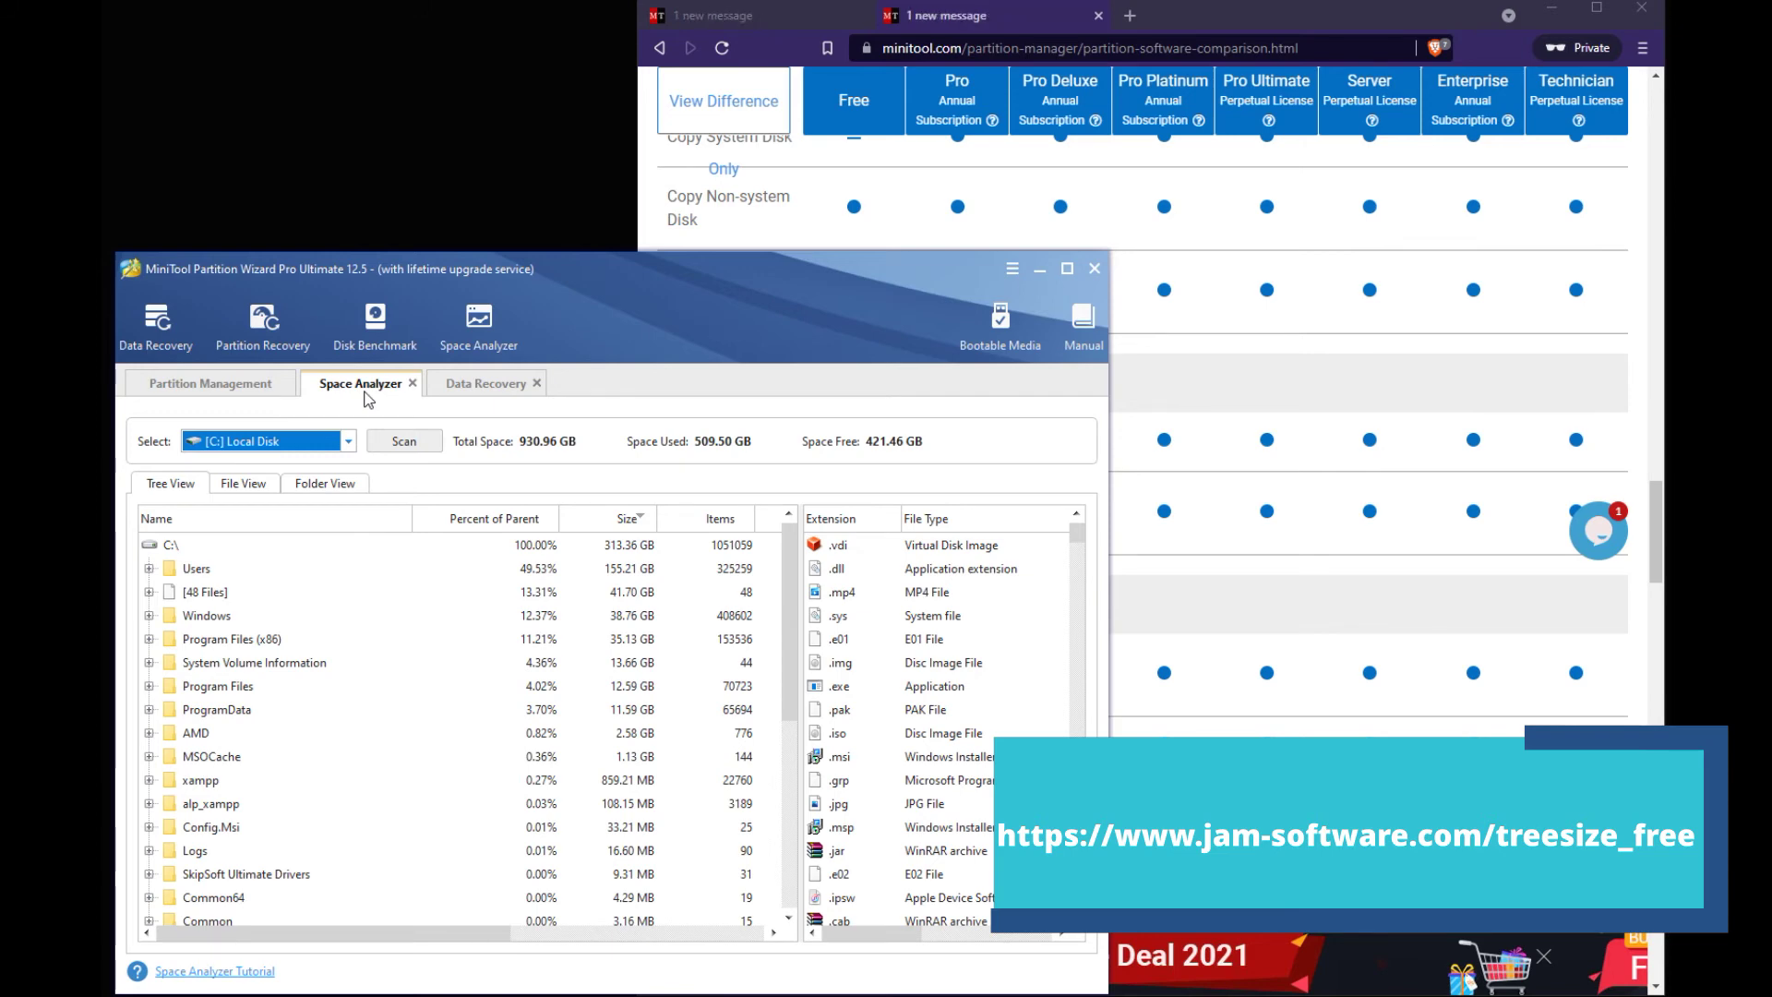
Keep [C:] Local Disk as the Space Analyzer drive to view its folder sizes and file types.
{"action": "left_click", "coordinate": [349, 443]}
{"action": "left_click", "coordinate": [349, 447]}
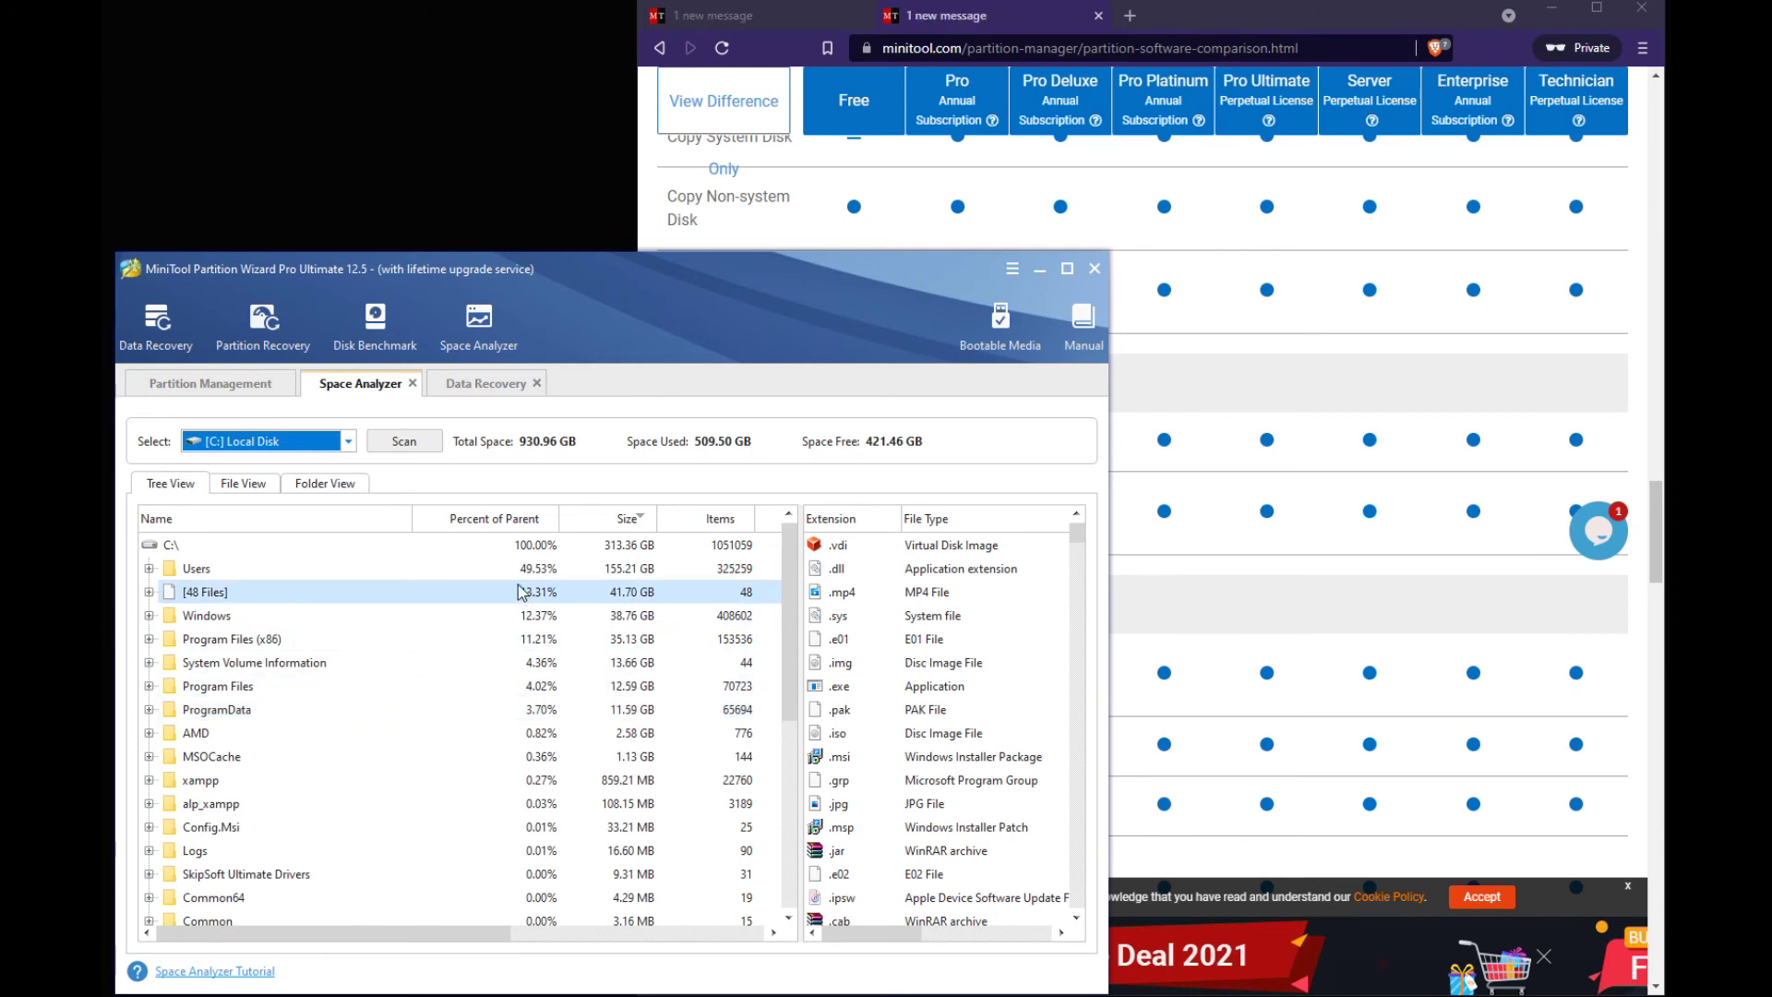
{"action": "left_click", "coordinate": [494, 386]}
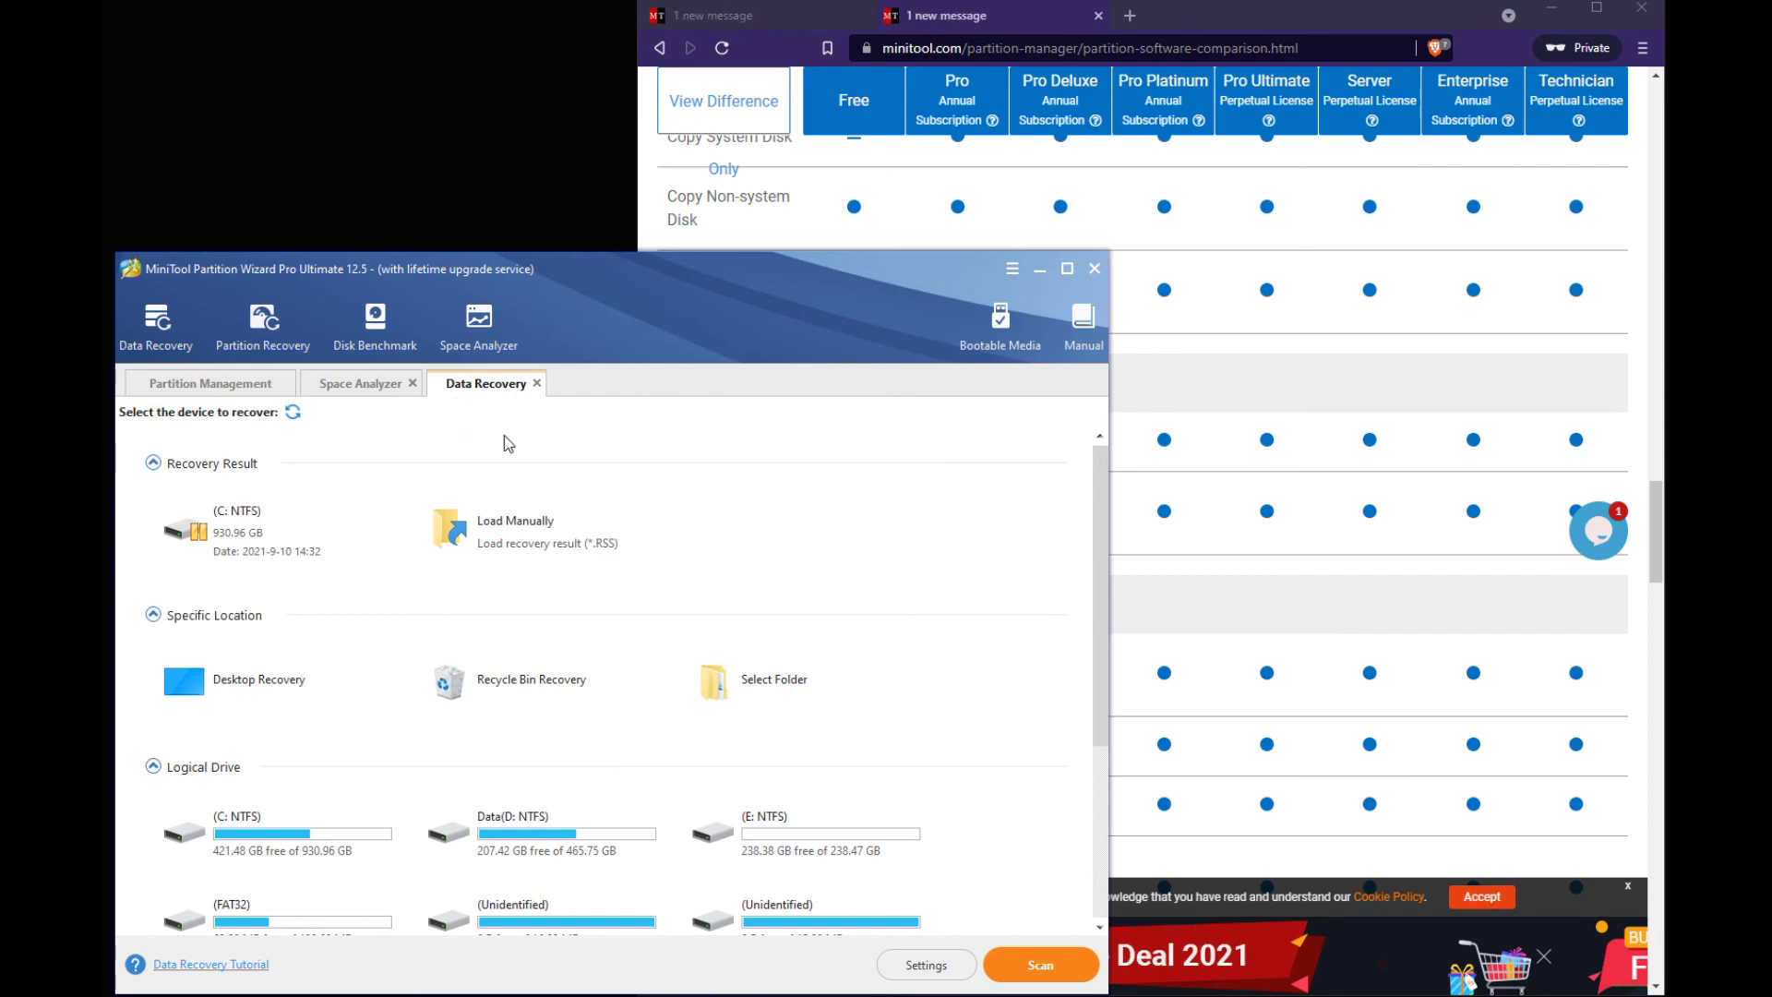
Look over the Data Recovery drive list, then go back to Partition Management.
{"action": "left_click", "coordinate": [247, 389]}
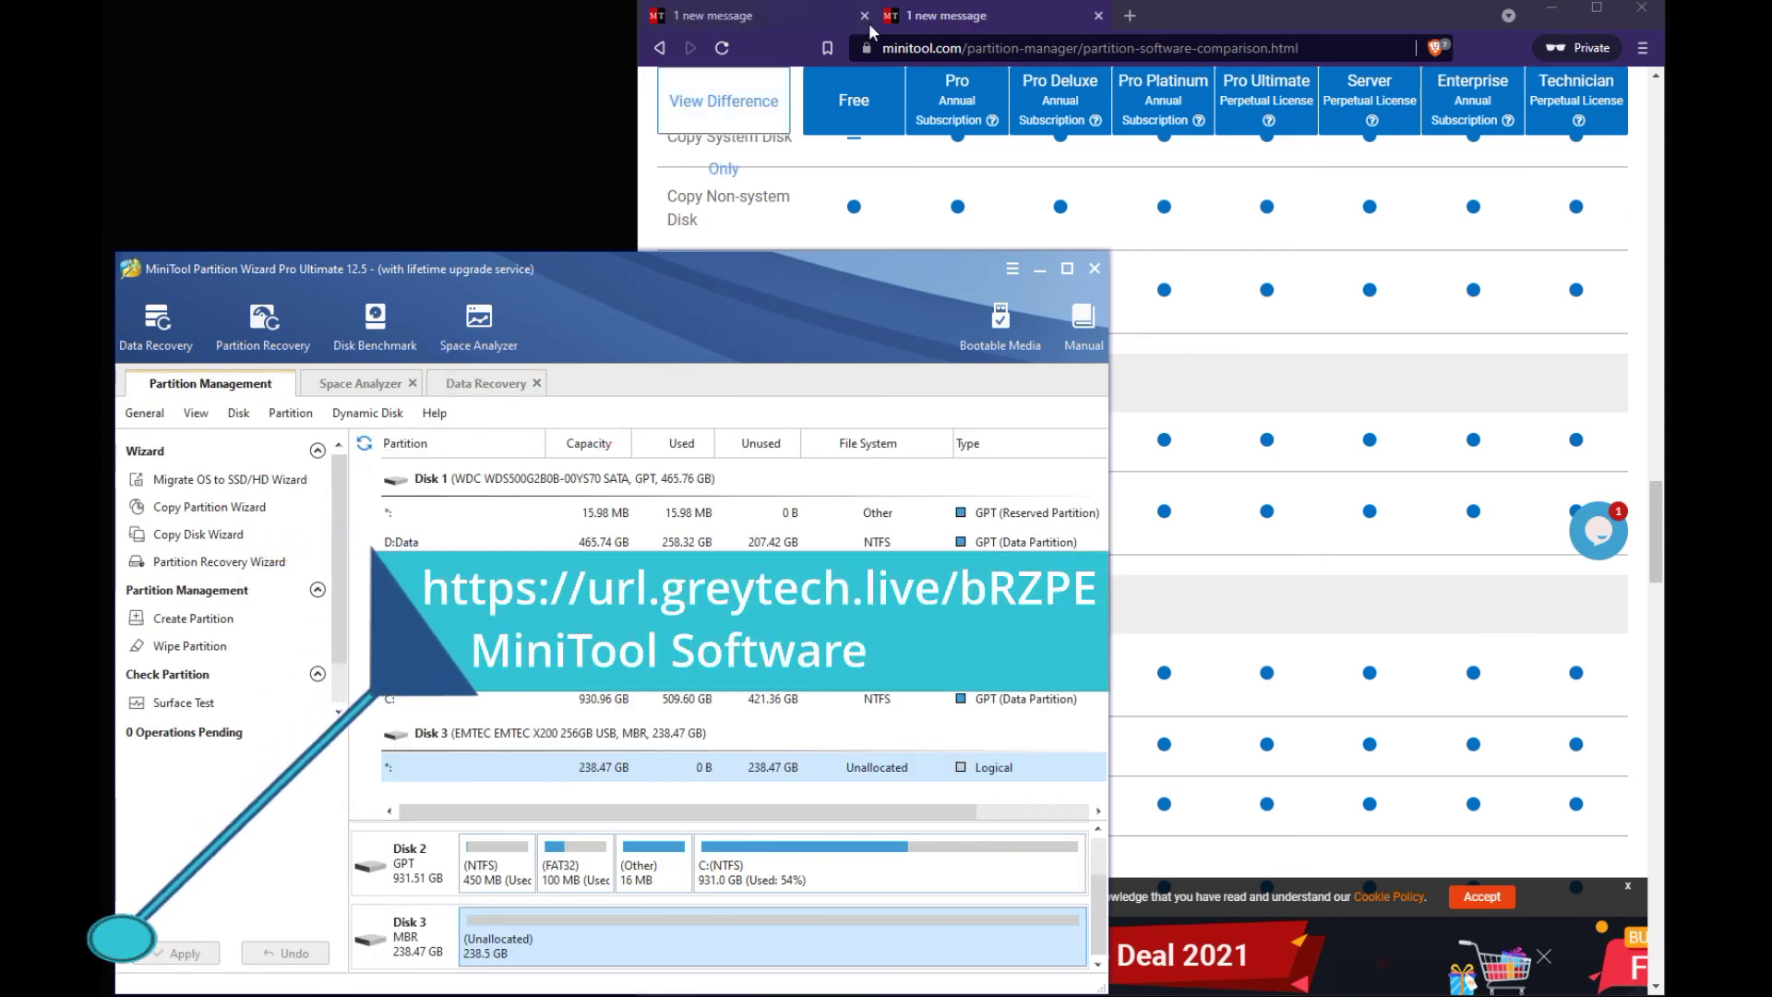
Review the Partition Wizard Edition Comparison's working-environment and licence rows, then return to the page top.
{"action": "left_click", "coordinate": [1022, 48]}
{"action": "scroll", "coordinate": [1050, 500], "scroll_direction": "down", "scroll_amount": 7}
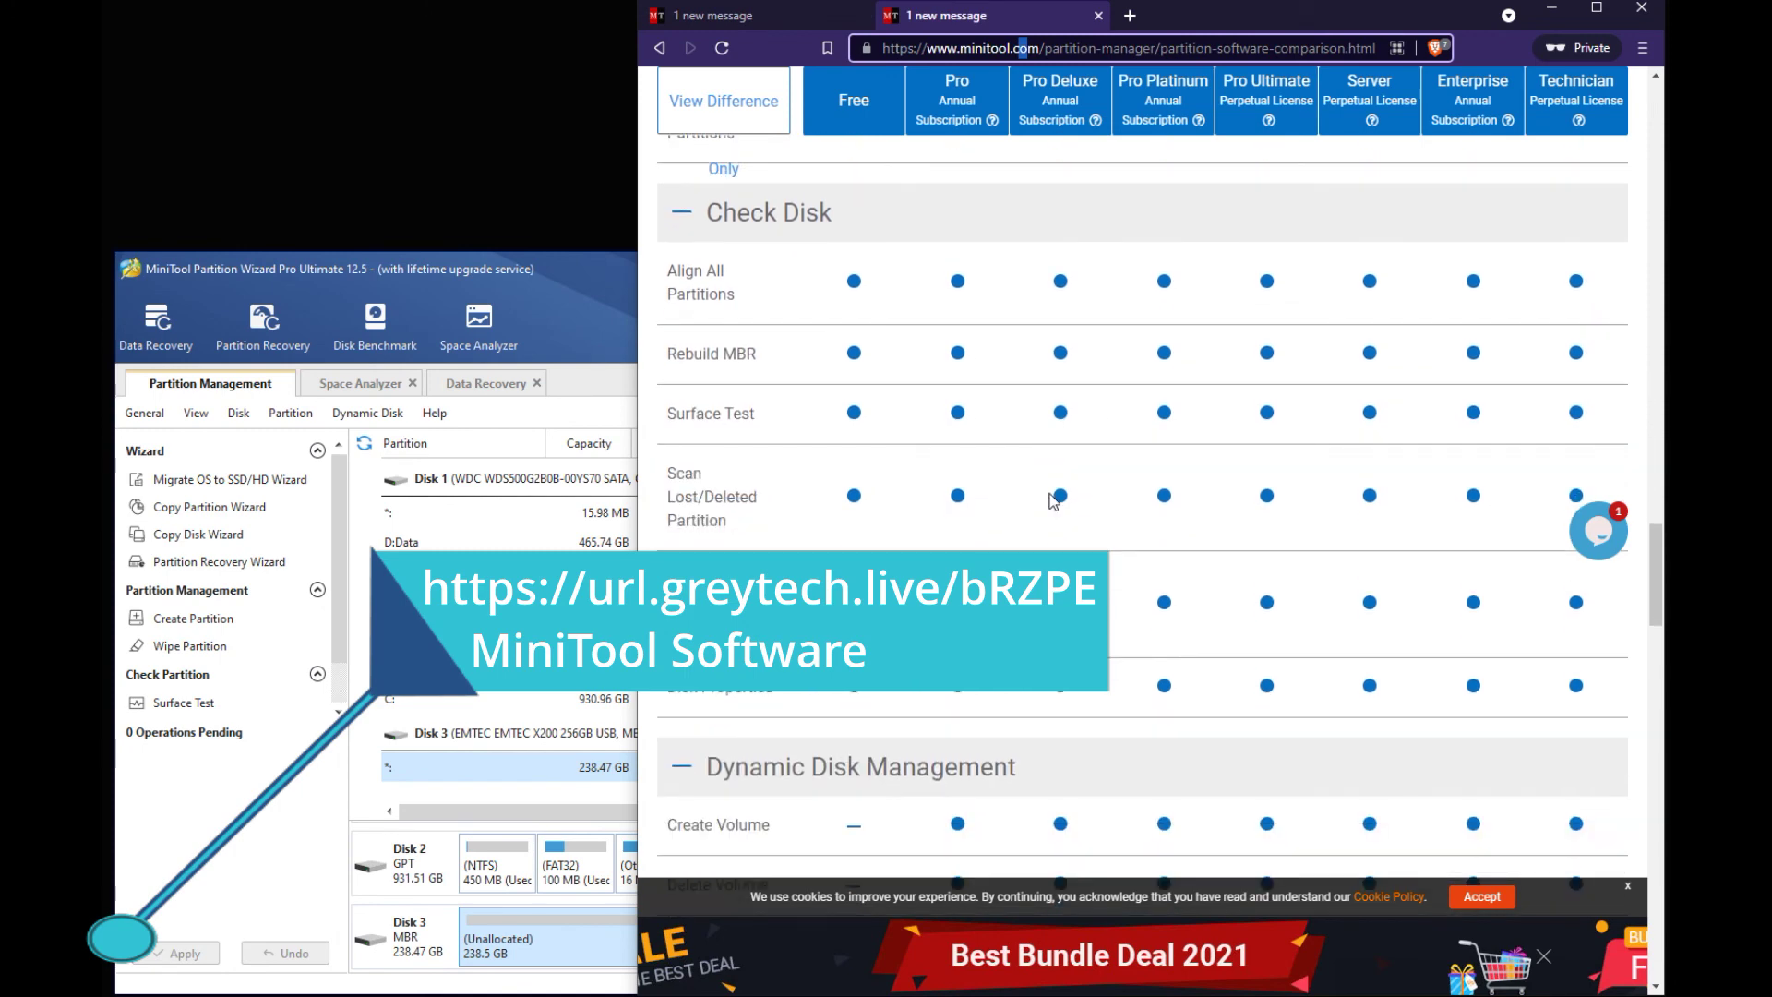
{"action": "scroll", "coordinate": [1050, 501], "scroll_direction": "down", "scroll_amount": 2}
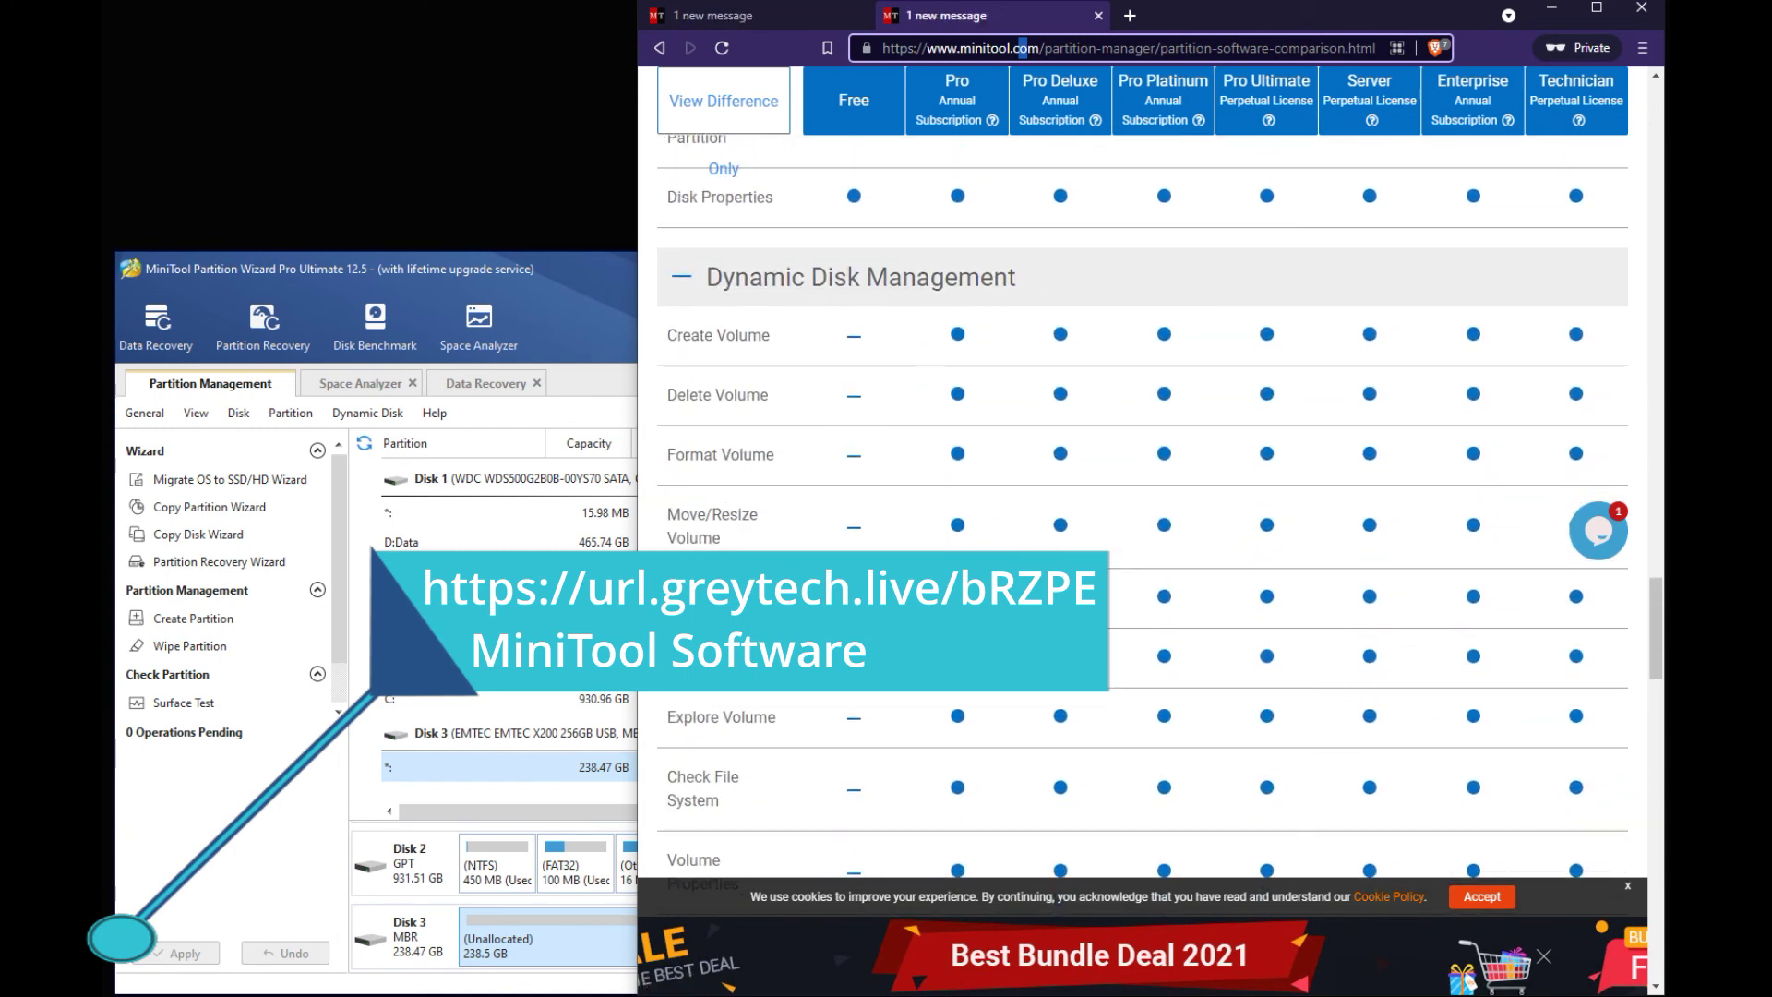
{"action": "scroll", "coordinate": [990, 505], "scroll_direction": "down", "scroll_amount": 3}
{"action": "scroll", "coordinate": [990, 506], "scroll_direction": "down", "scroll_amount": 8}
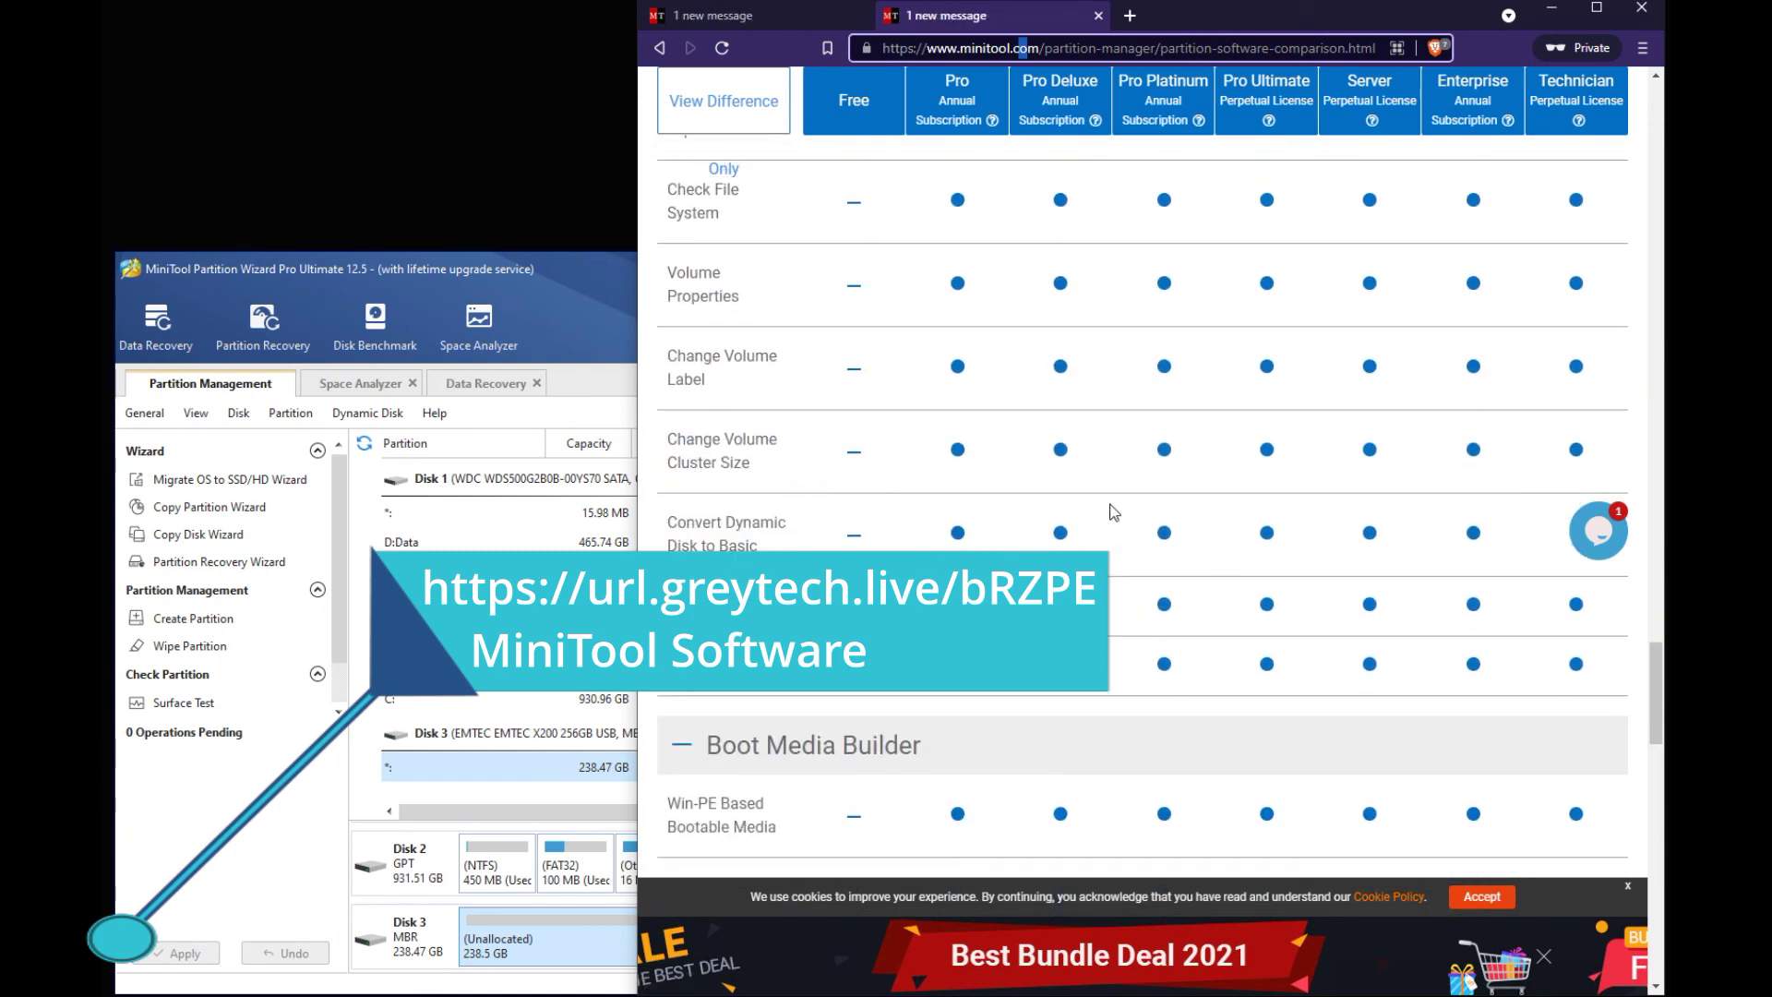
{"action": "scroll", "coordinate": [835, 433], "scroll_direction": "up", "scroll_amount": 2}
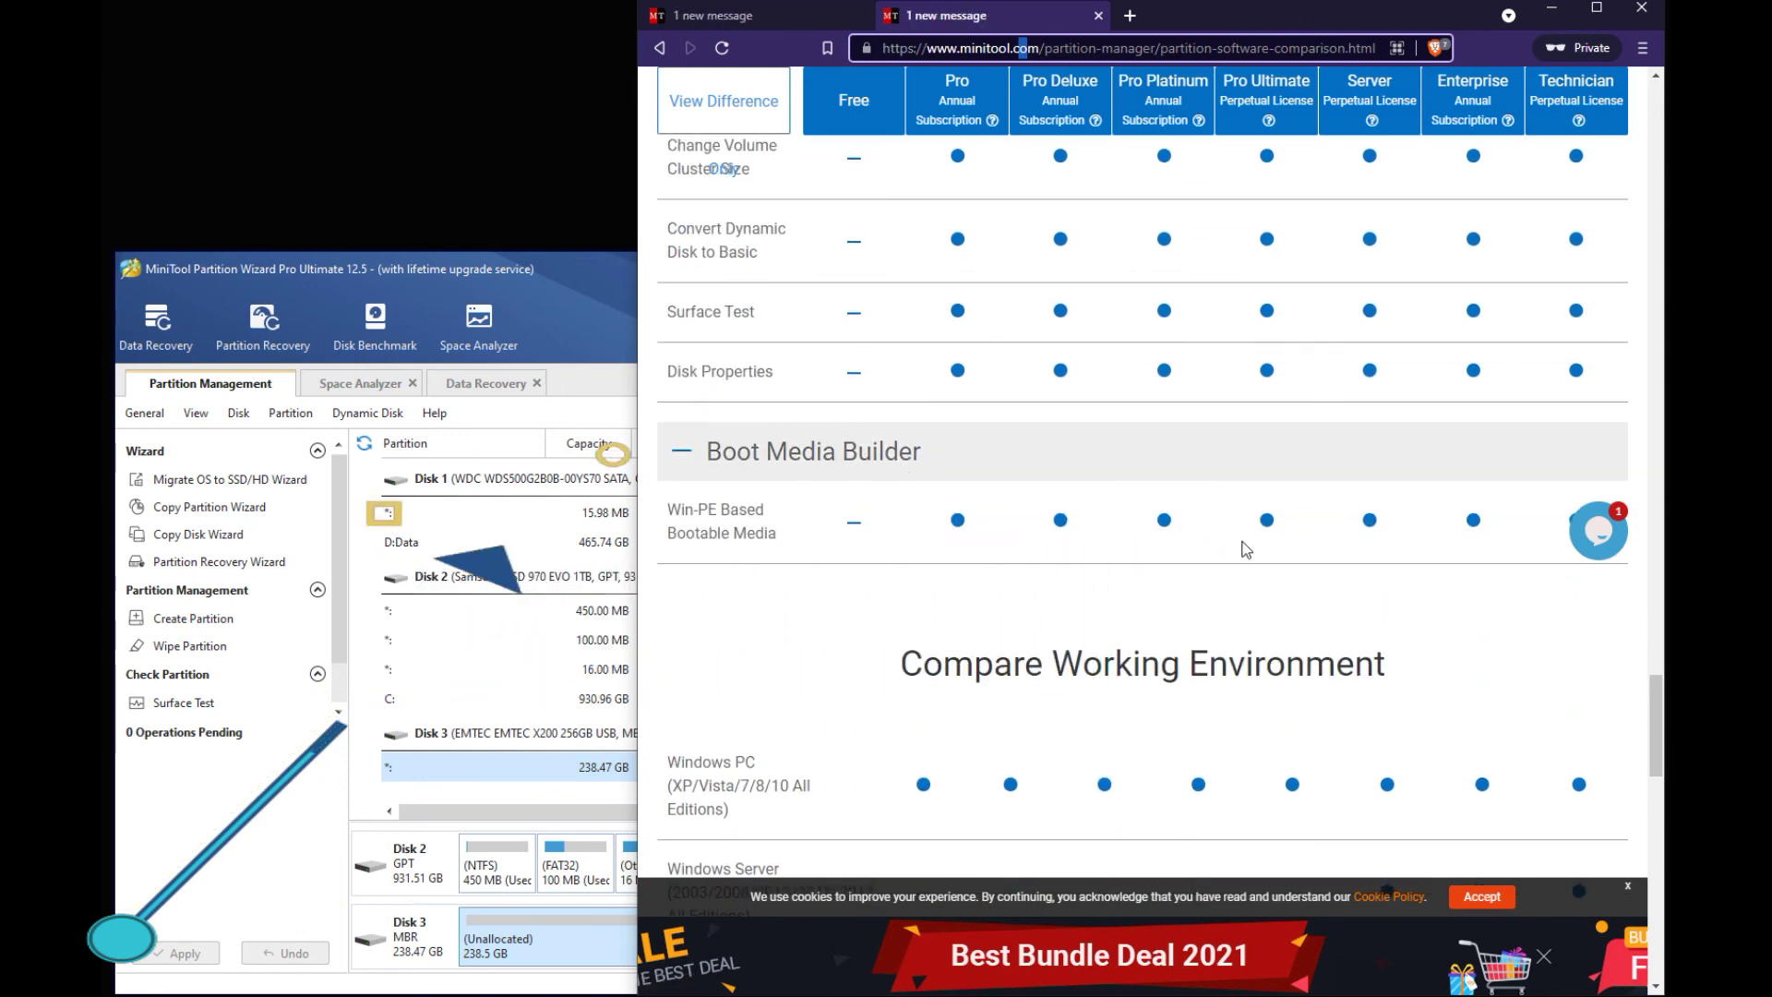
{"action": "scroll", "coordinate": [1241, 551], "scroll_direction": "down", "scroll_amount": 1}
{"action": "scroll", "coordinate": [1231, 553], "scroll_direction": "down", "scroll_amount": 2}
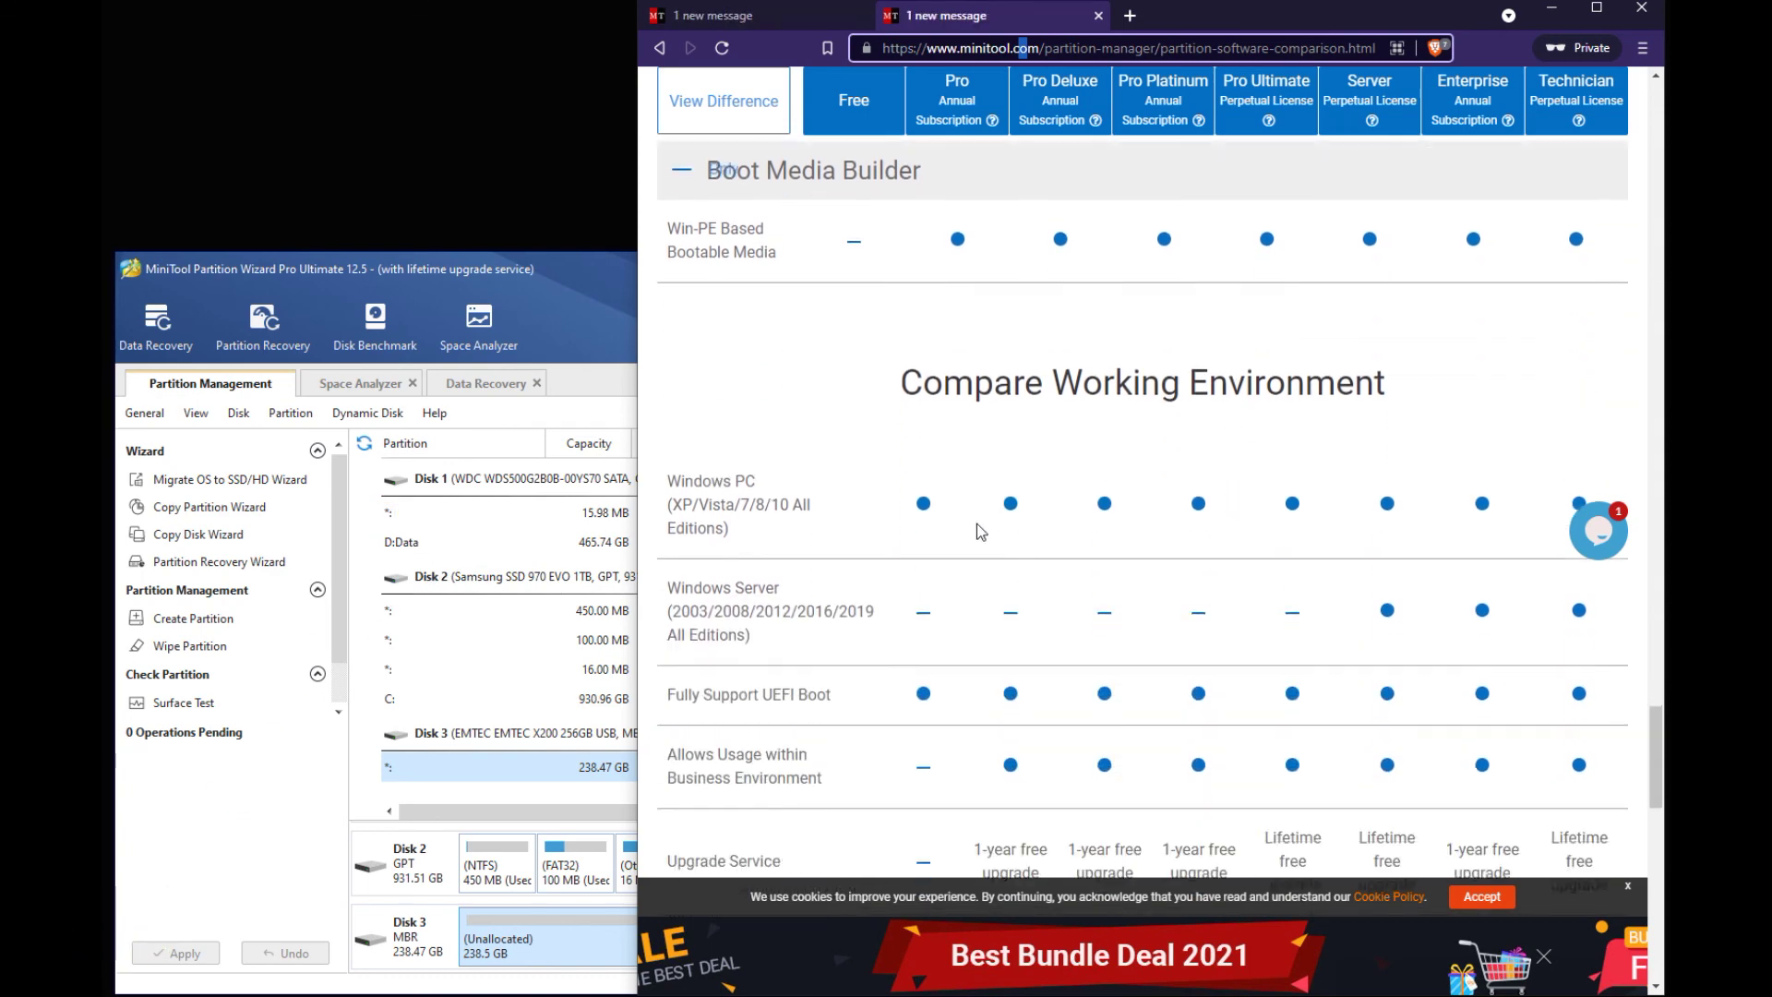
{"action": "scroll", "coordinate": [988, 521], "scroll_direction": "down", "scroll_amount": 2}
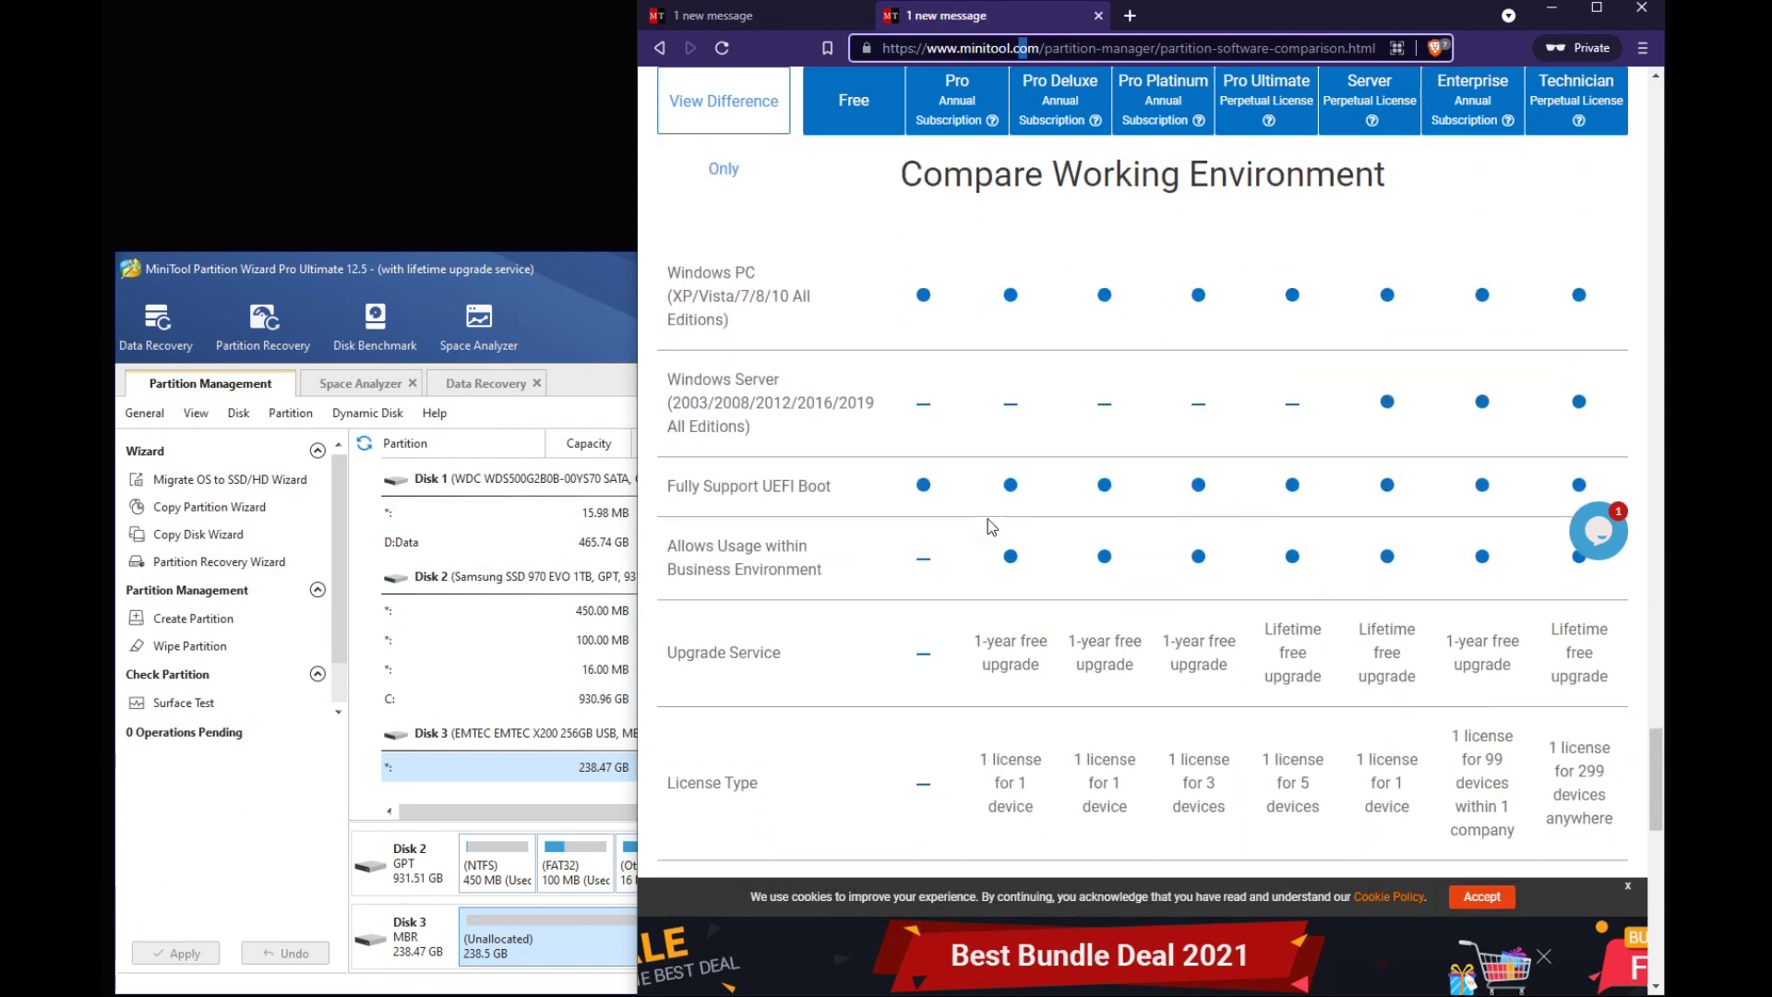
{"action": "key", "text": "alt+Left"}
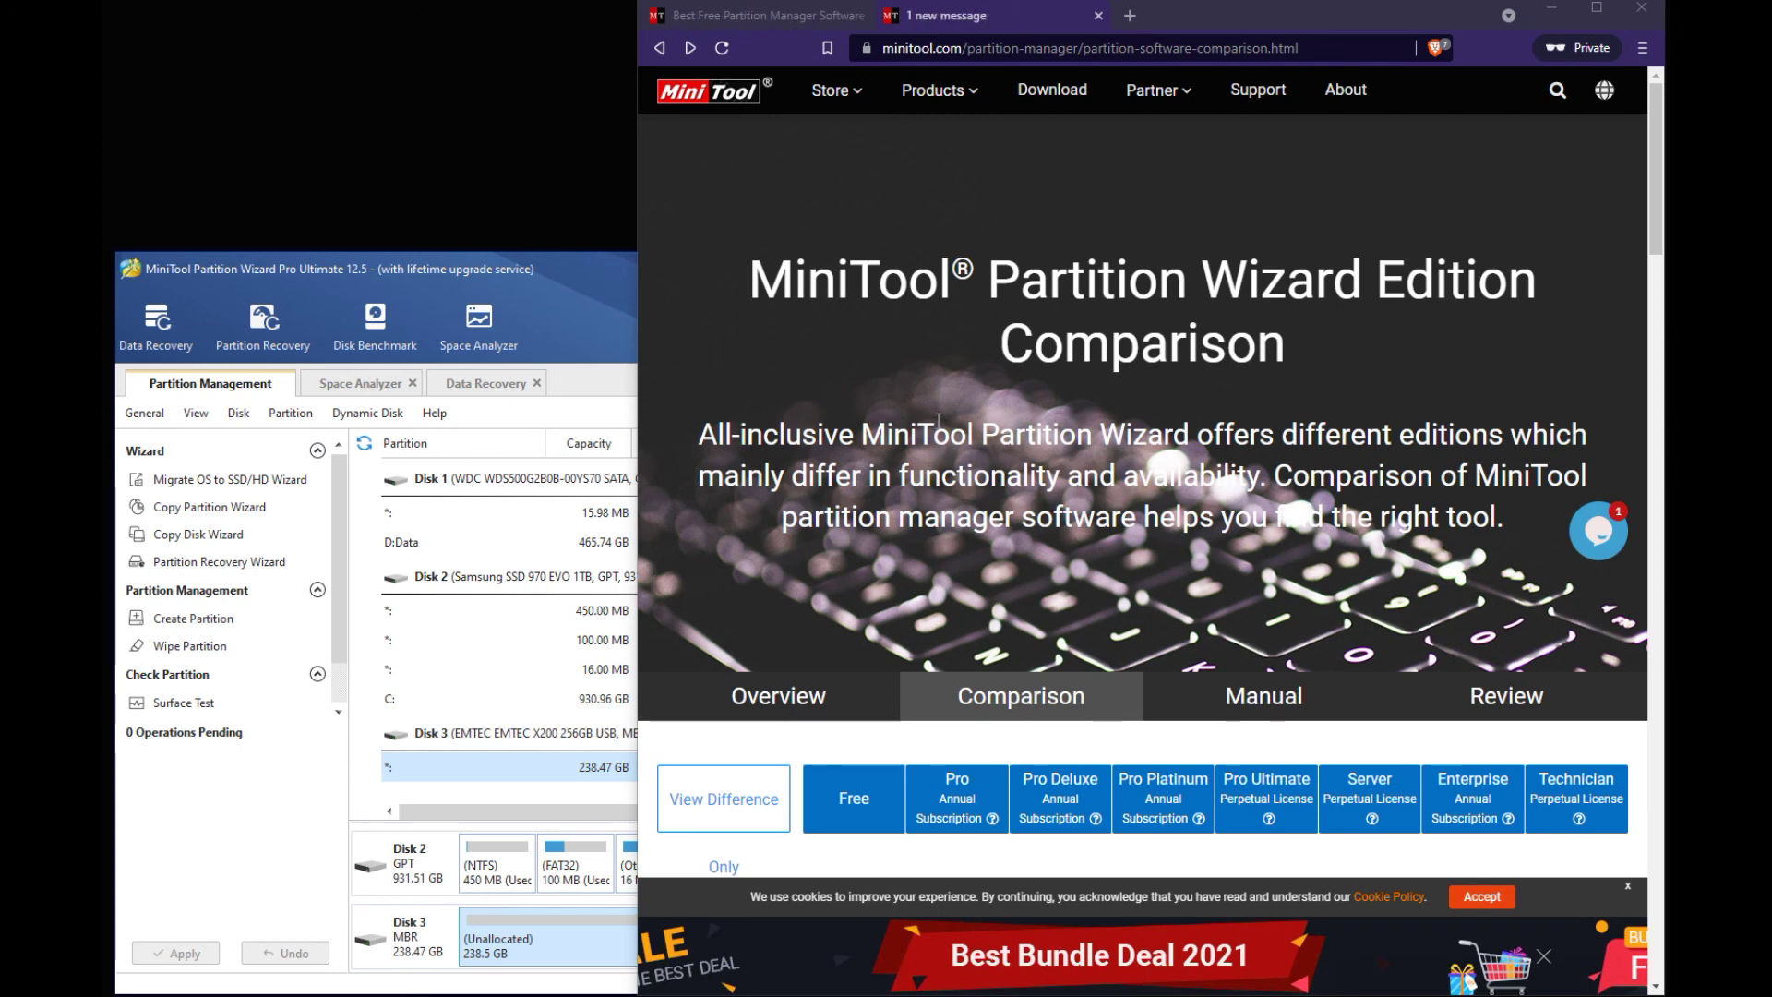
Bring Partition Wizard back in front, showing Disk 3 as 238.47 GB unallocated.
{"action": "left_click", "coordinate": [579, 284]}
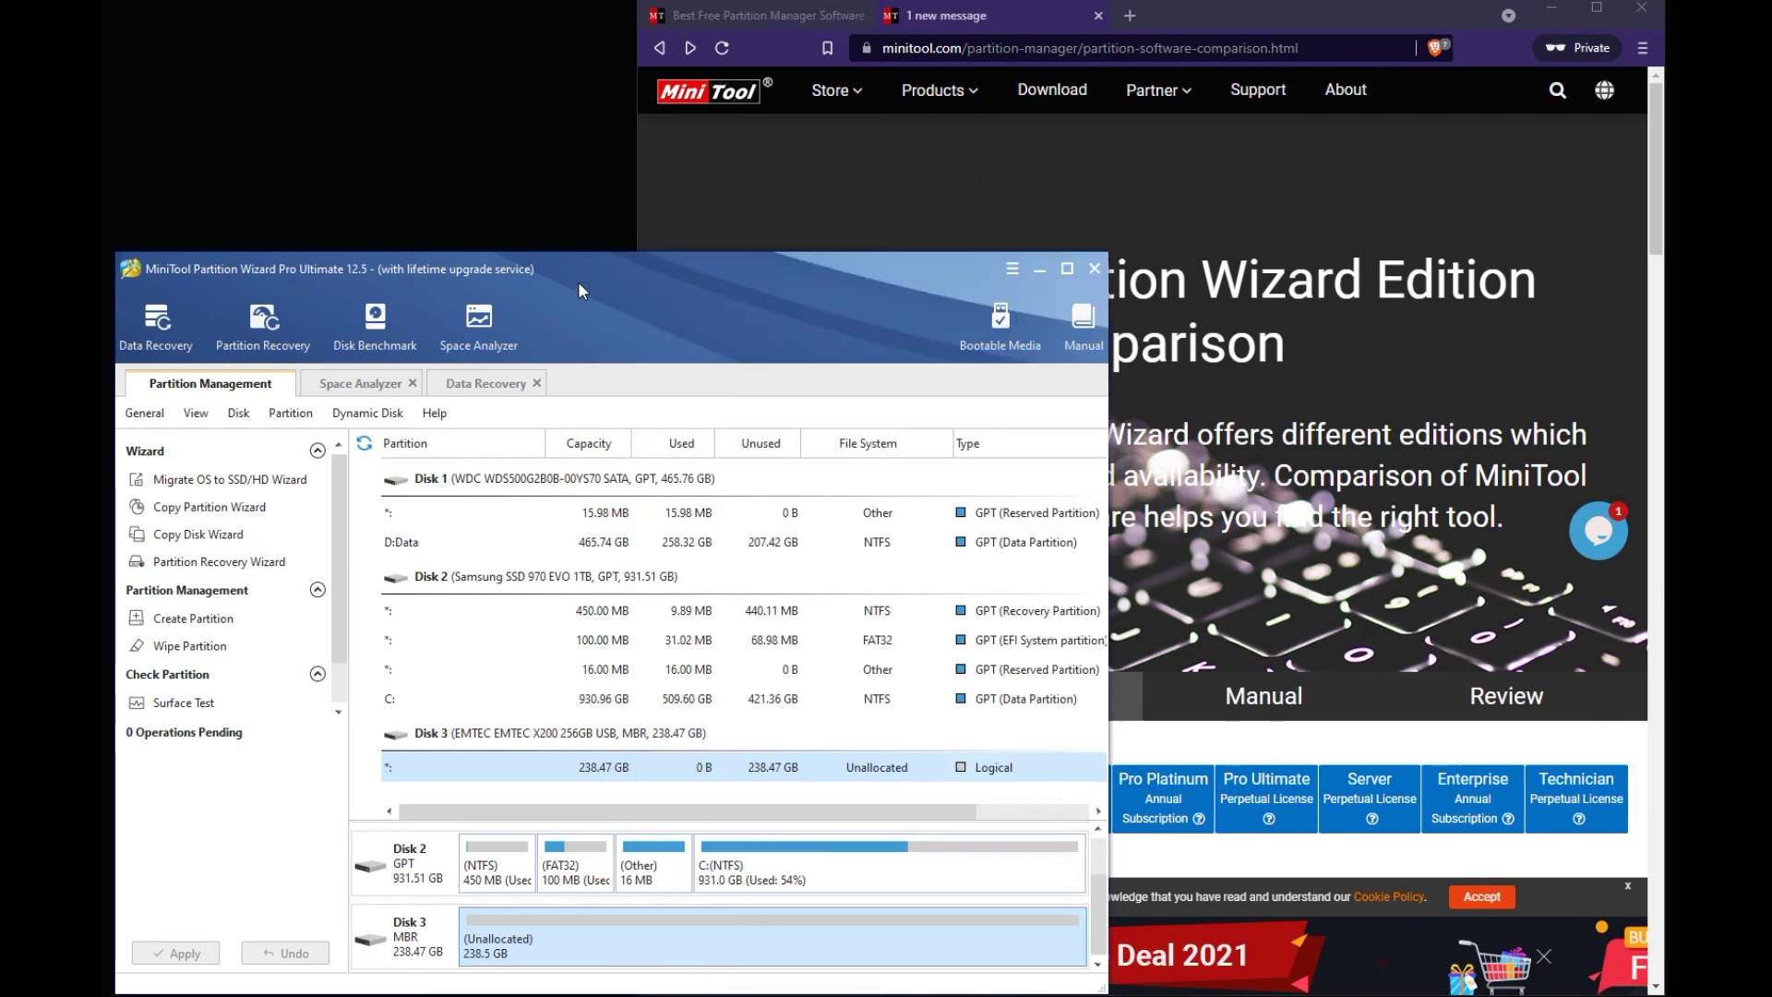